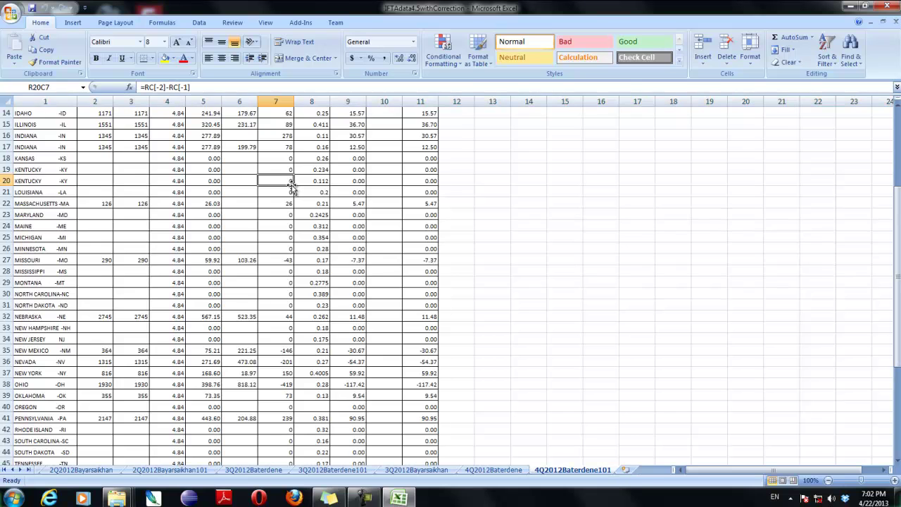
- Review the fourth-quarter 2012 tax sheet by jurisdiction down to its total due, along with the matching trip mileage sheet
{"action": "scroll", "coordinate": [286, 238], "scroll_direction": "up", "scroll_amount": 4}
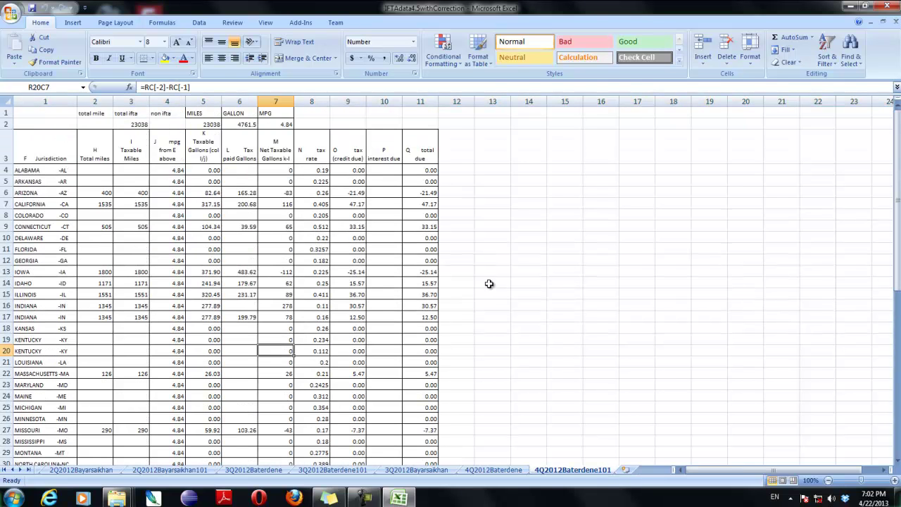
{"action": "scroll", "coordinate": [450, 315], "scroll_direction": "down", "scroll_amount": 8}
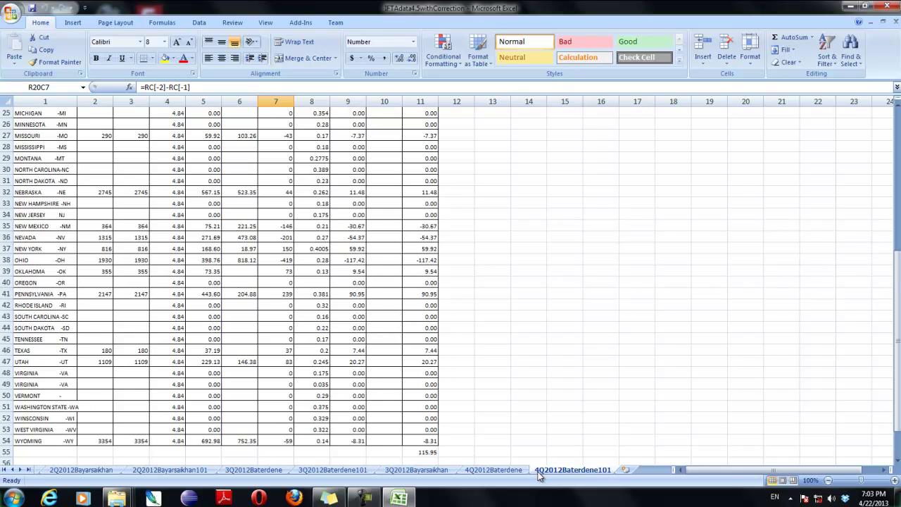
{"action": "left_click", "coordinate": [501, 473]}
{"action": "left_click", "coordinate": [572, 476]}
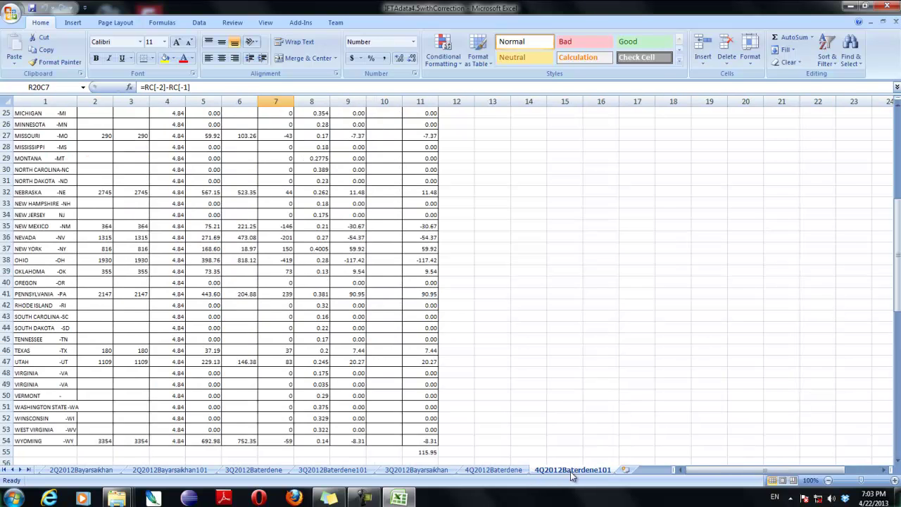
{"action": "left_click", "coordinate": [493, 470]}
{"action": "left_click", "coordinate": [572, 471]}
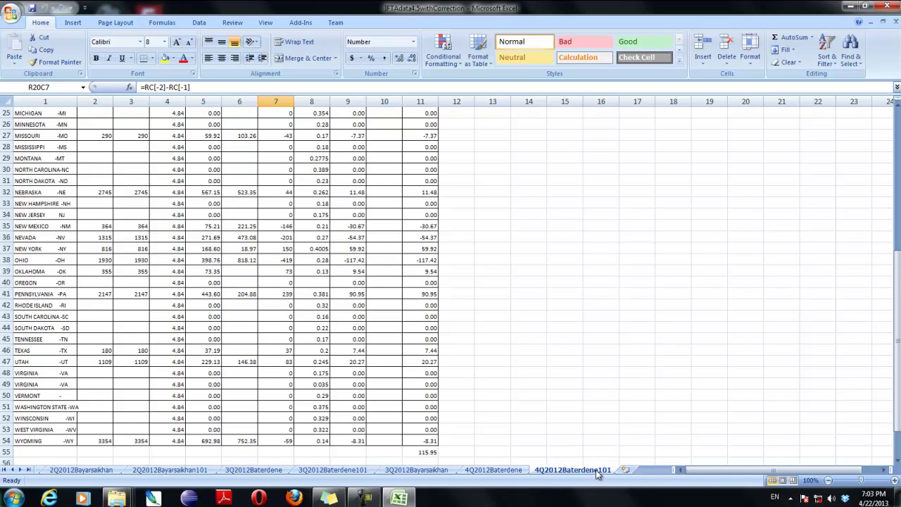
- Add a new worksheet at the end of the workbook and name it 1Q2013 followed by the driver's name
{"action": "left_click", "coordinate": [631, 472]}
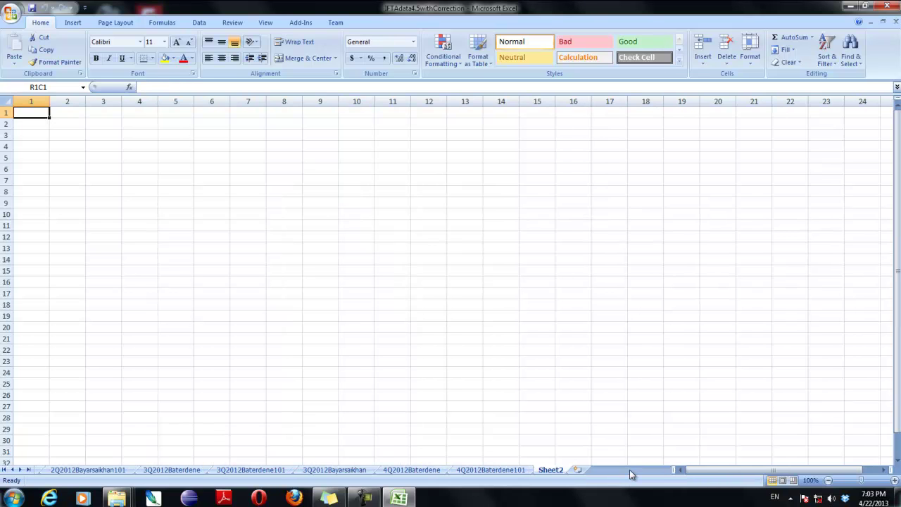
{"action": "double_click", "coordinate": [556, 469]}
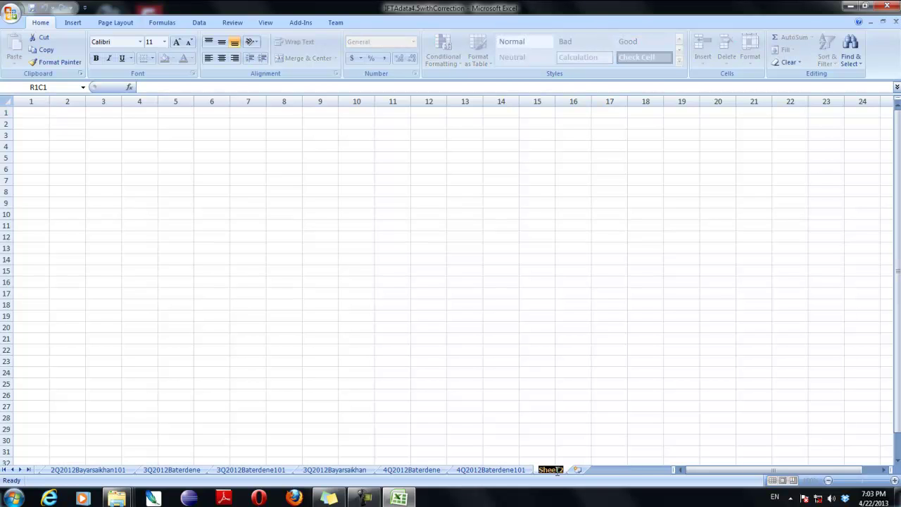
{"action": "type", "text": "1"}
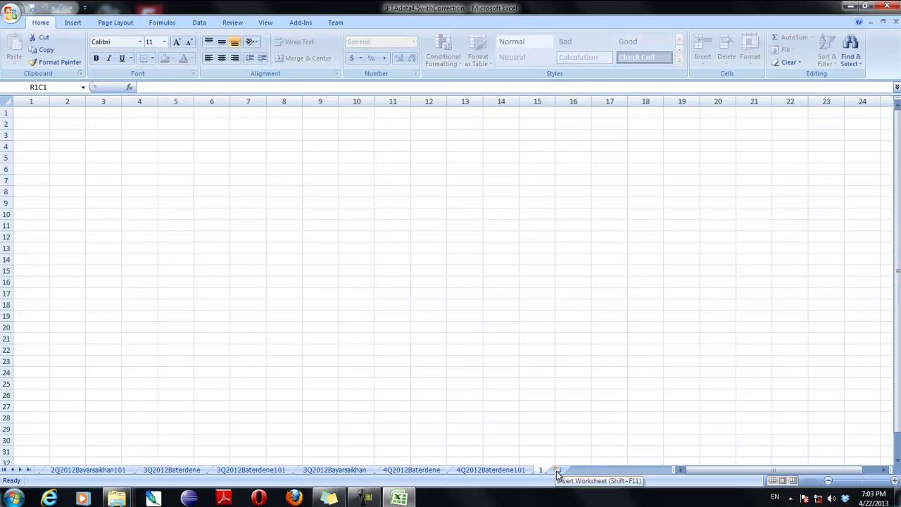
{"action": "type", "text": "Q2012"}
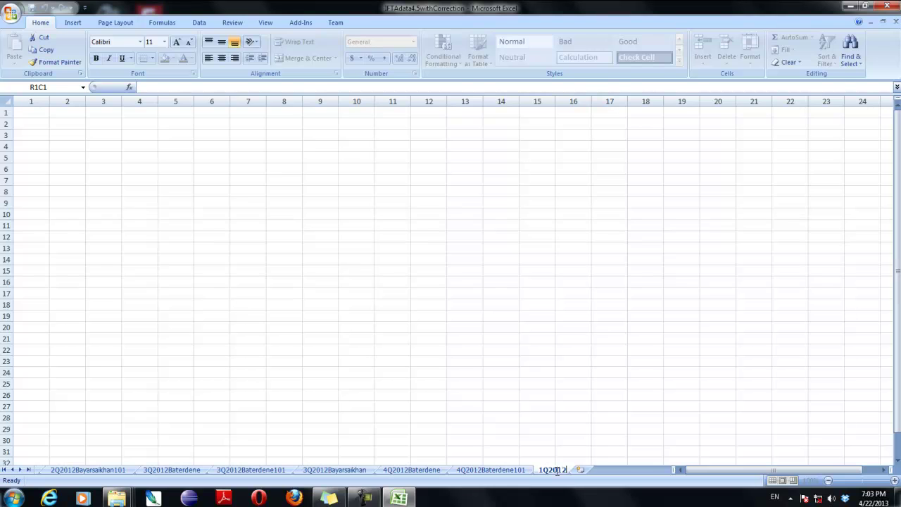
{"action": "type", "text": "Bater"}
{"action": "key", "text": "BackSpace"}
{"action": "key", "text": "BackSpace"}
{"action": "key", "text": "BackSpace"}
{"action": "key", "text": "BackSpace"}
{"action": "key", "text": "BackSpace"}
{"action": "key", "text": "BackSpace"}
{"action": "type", "text": "3Baterdene"}
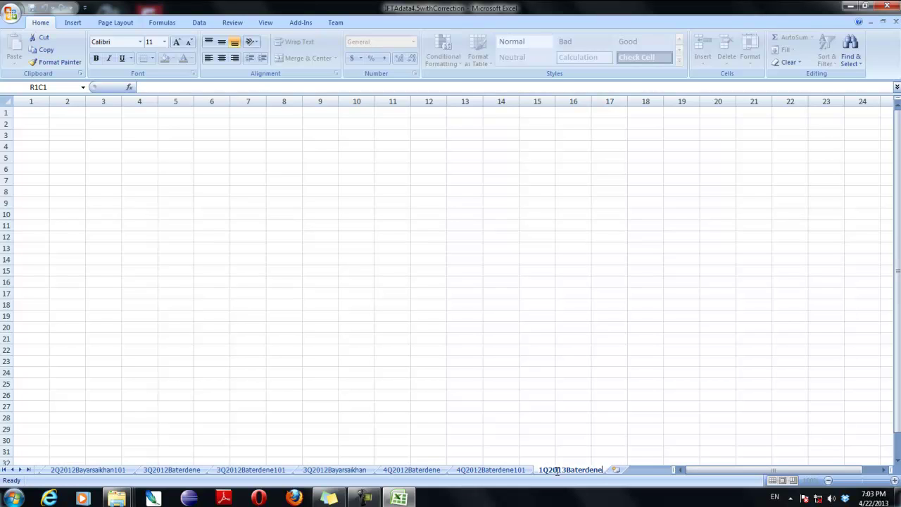
{"action": "key", "text": "Return"}
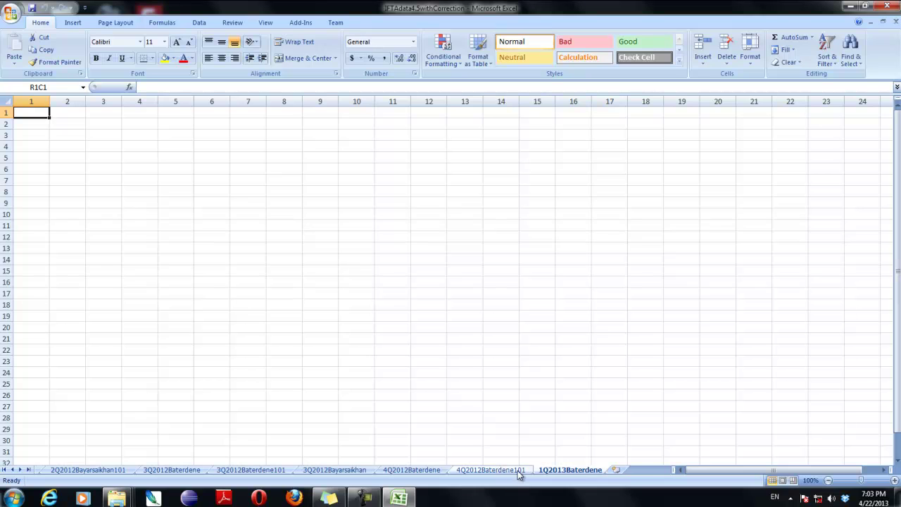
- Add another worksheet after it, named 1Q2013 plus the driver's name and 101, and return to the first new sheet
{"action": "left_click", "coordinate": [617, 470]}
{"action": "double_click", "coordinate": [622, 470]}
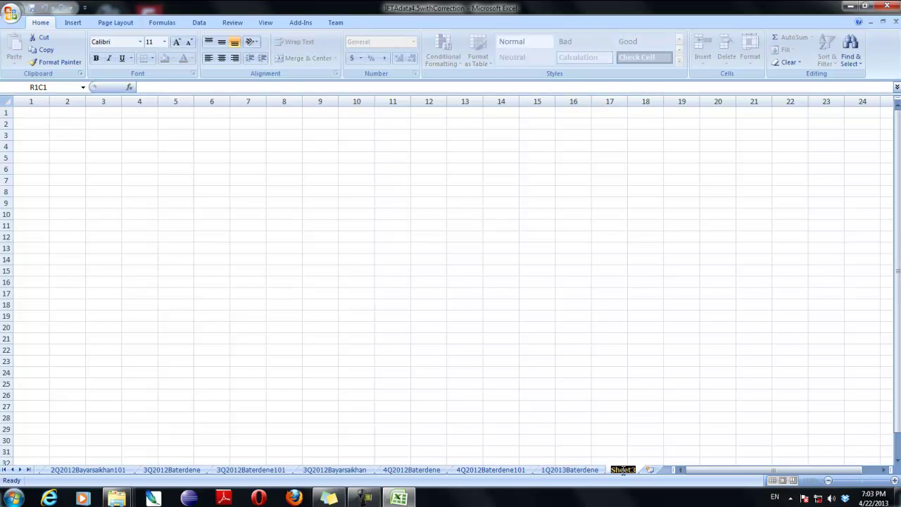
{"action": "type", "text": "1Q2013Baterdene101"}
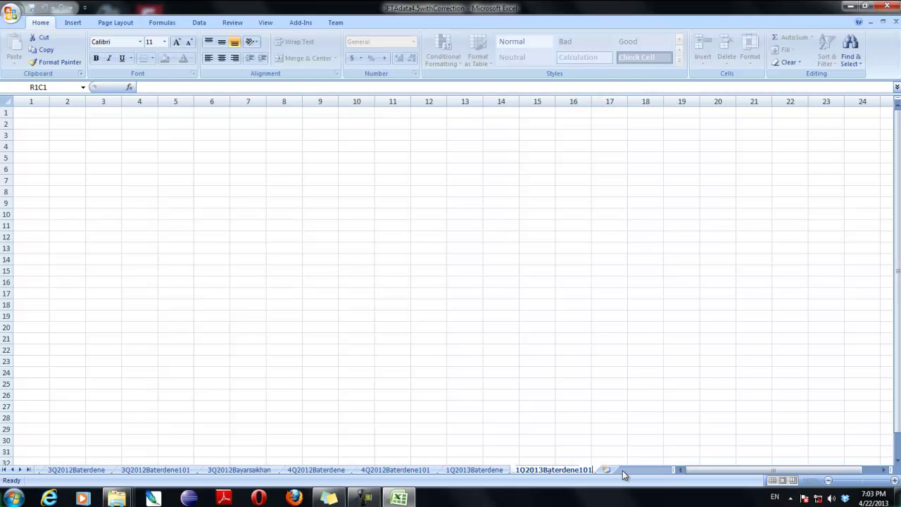
{"action": "key", "text": "Return"}
{"action": "left_click", "coordinate": [470, 470]}
{"action": "left_click", "coordinate": [538, 470]}
{"action": "left_click", "coordinate": [491, 470]}
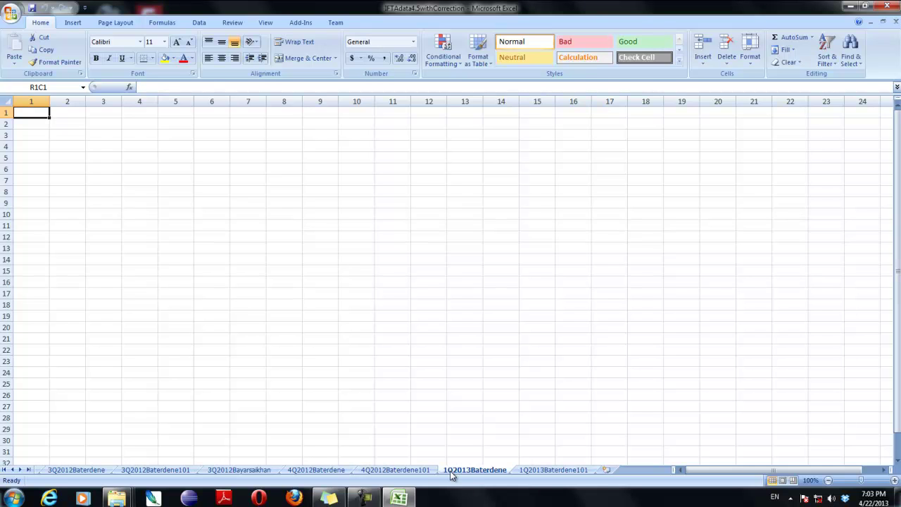
- Copy the fourth-quarter 2012 trip table of the same driver, from the 1st trip header in R1C2 through R91C29
{"action": "left_click", "coordinate": [316, 470]}
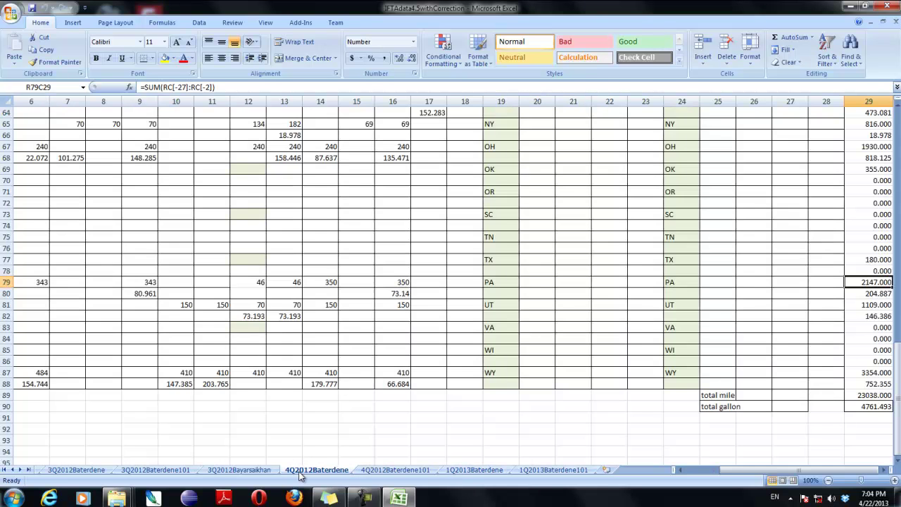
{"action": "scroll", "coordinate": [369, 293], "scroll_direction": "up", "scroll_amount": 20}
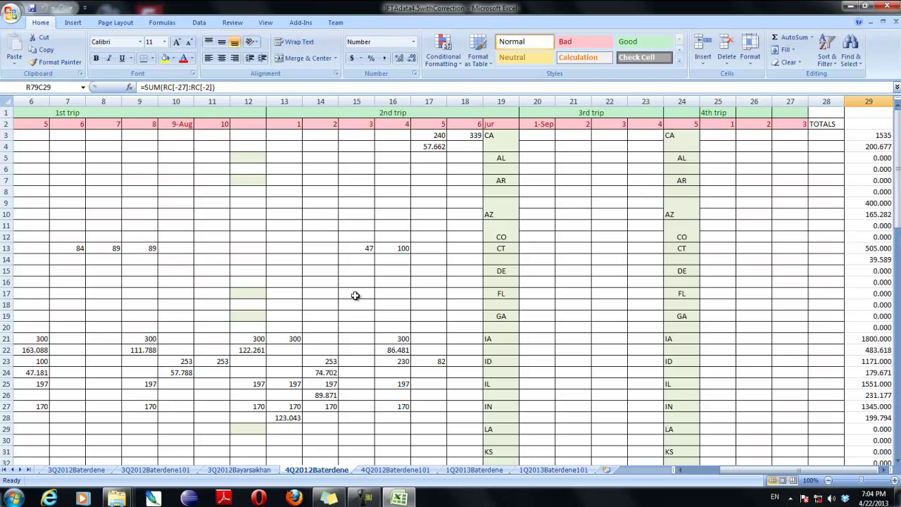
{"action": "left_click", "coordinate": [21, 114]}
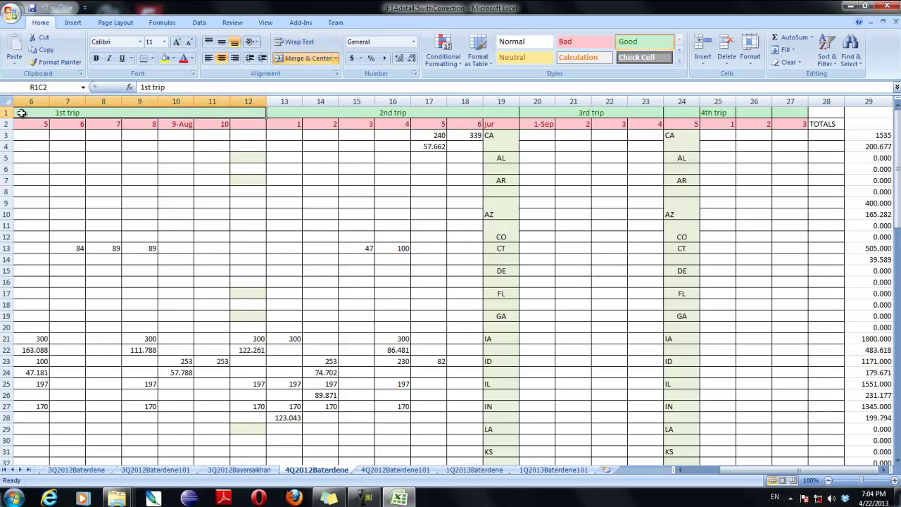
{"action": "left_click_drag", "start_coordinate": [21, 113], "coordinate": [702, 87]}
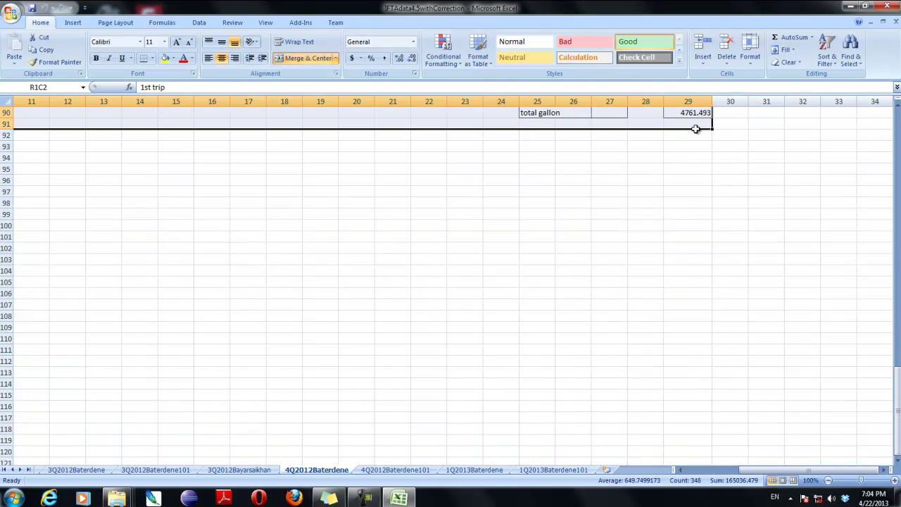
{"action": "right_click", "coordinate": [440, 118]}
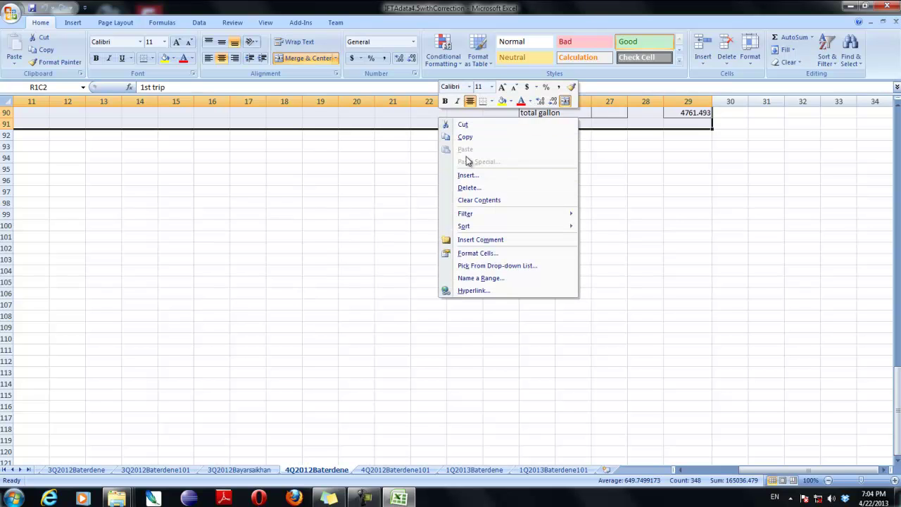
{"action": "left_click", "coordinate": [467, 137]}
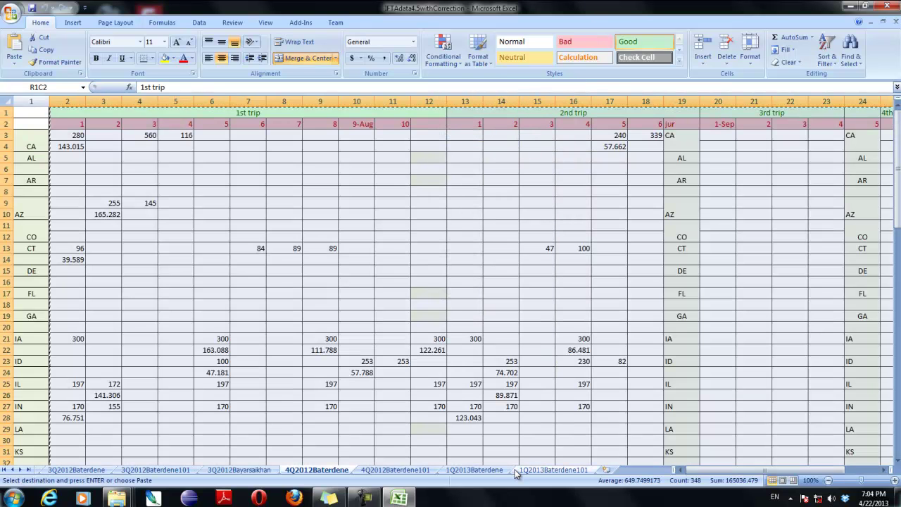
- Paste the copied trip table into the driver's new 1Q2013 sheet, starting at cell R1C1
{"action": "left_click", "coordinate": [488, 471]}
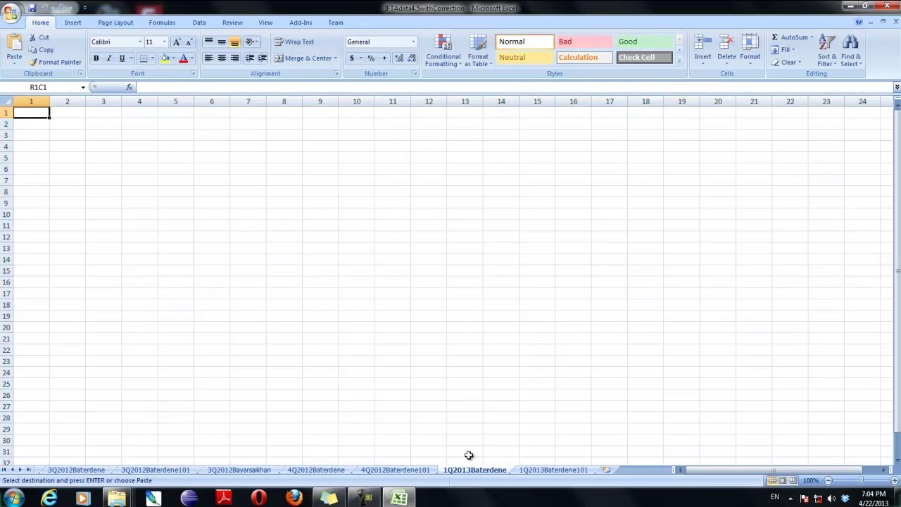
{"action": "right_click", "coordinate": [39, 112]}
{"action": "left_click", "coordinate": [67, 147]}
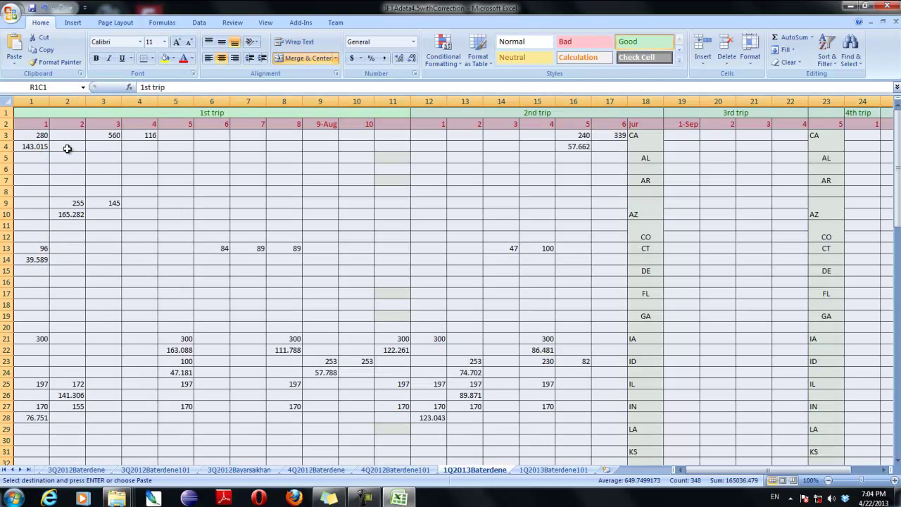
- Widen column 28 of the pasted table so that the total mile value fits in its cell
{"action": "scroll", "coordinate": [767, 266], "scroll_direction": "down", "scroll_amount": 20}
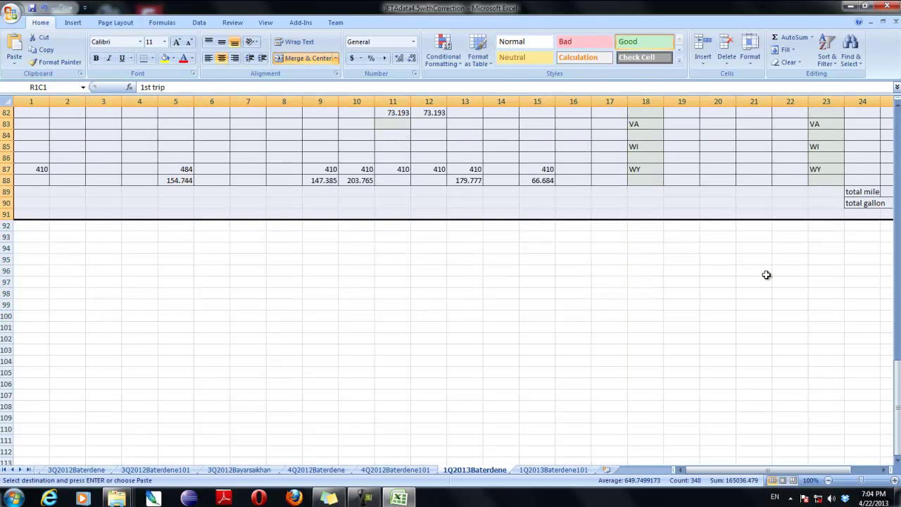
{"action": "left_click_drag", "start_coordinate": [678, 469], "coordinate": [708, 469]}
{"action": "scroll", "coordinate": [856, 224], "scroll_direction": "up", "scroll_amount": 4}
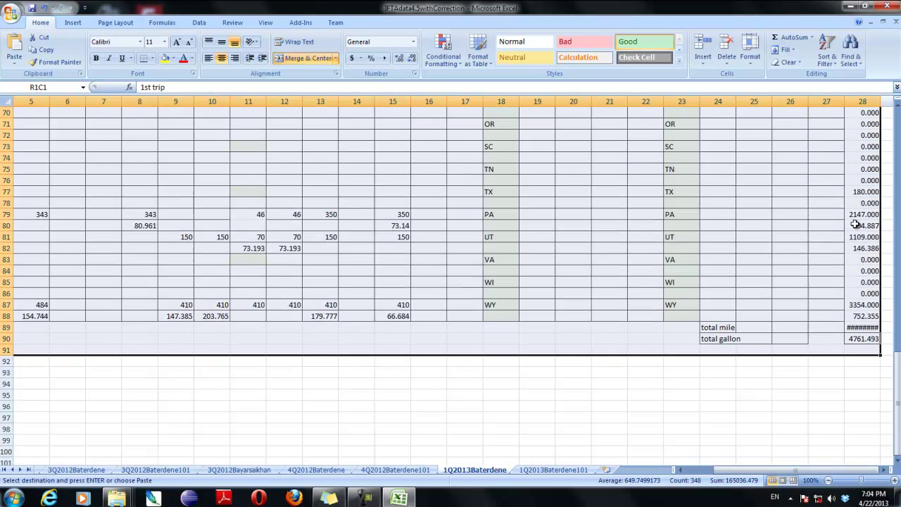
{"action": "scroll", "coordinate": [856, 224], "scroll_direction": "up", "scroll_amount": 20}
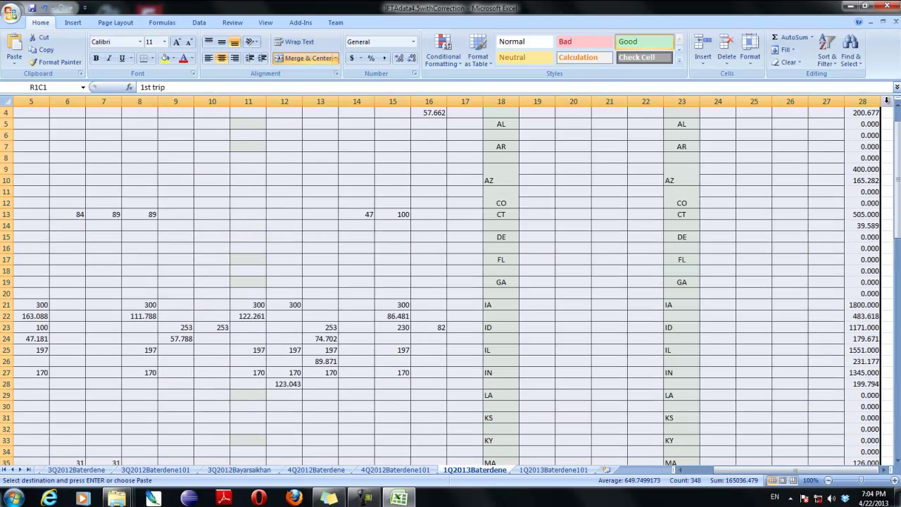
{"action": "left_click_drag", "start_coordinate": [880, 102], "coordinate": [892, 102]}
{"action": "scroll", "coordinate": [861, 211], "scroll_direction": "down", "scroll_amount": 20}
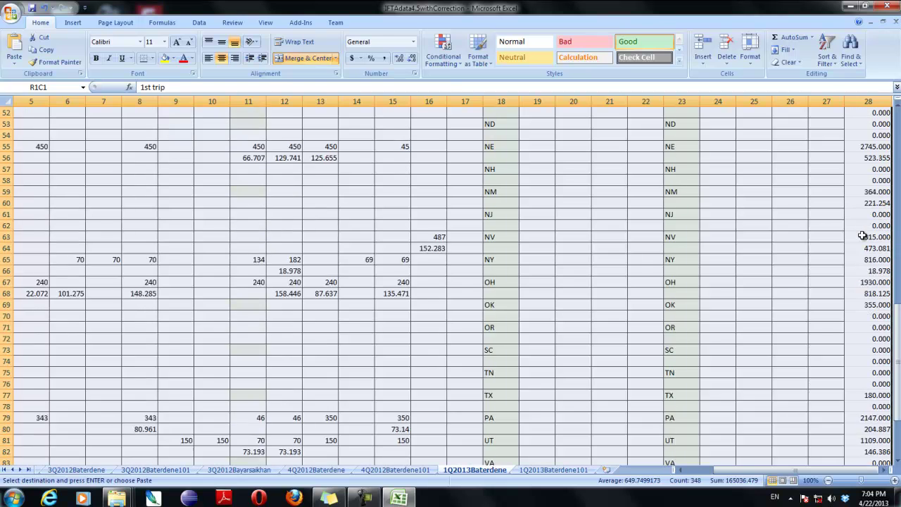
{"action": "scroll", "coordinate": [862, 237], "scroll_direction": "up", "scroll_amount": 20}
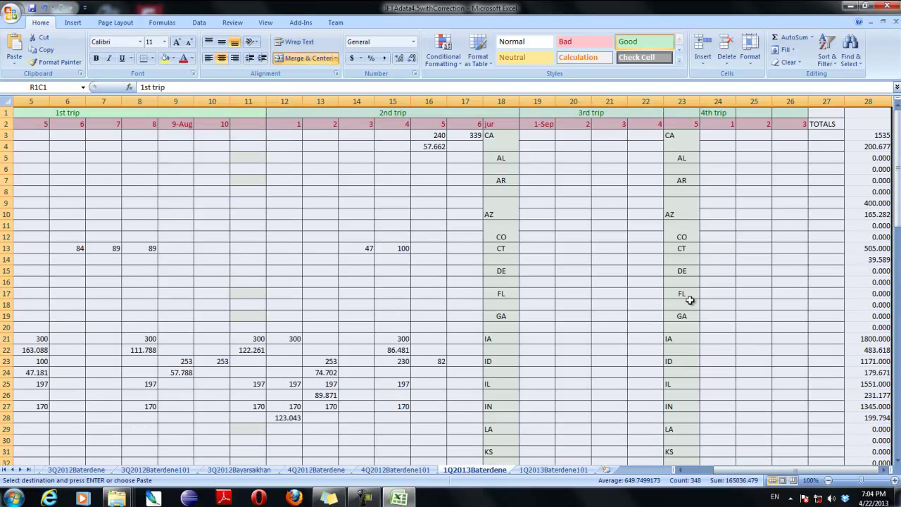
{"action": "scroll", "coordinate": [669, 445], "scroll_direction": "left", "scroll_amount": 4}
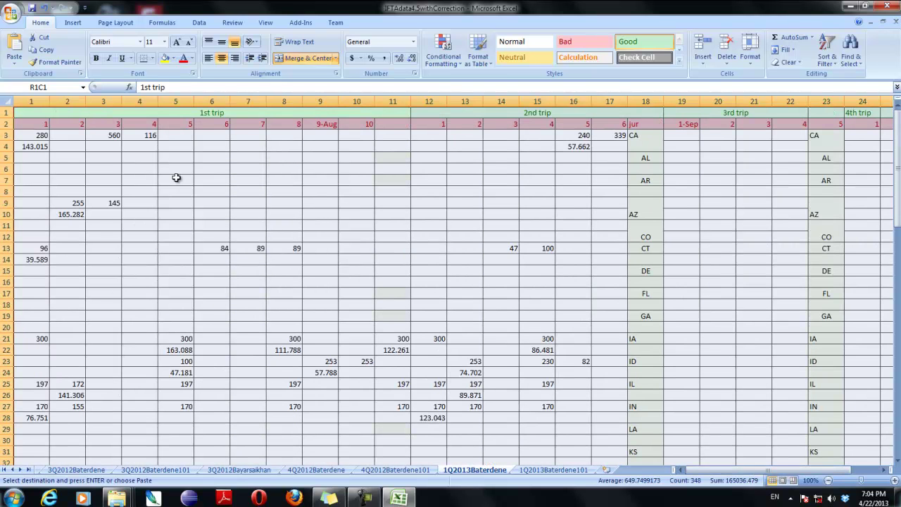
- Clear the old trip entries in rows 3 to 88 of columns 1 to 17, keeping the cells and their formatting
{"action": "left_click", "coordinate": [176, 180]}
{"action": "scroll", "coordinate": [106, 174], "scroll_direction": "down", "scroll_amount": 5}
{"action": "scroll", "coordinate": [98, 211], "scroll_direction": "up", "scroll_amount": 5}
{"action": "left_click_drag", "start_coordinate": [32, 137], "coordinate": [604, 416]}
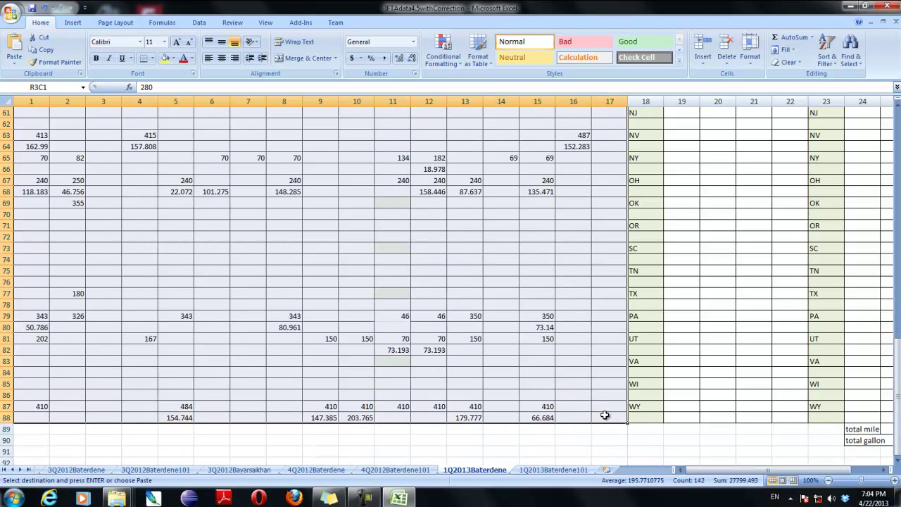
{"action": "right_click", "coordinate": [581, 301]}
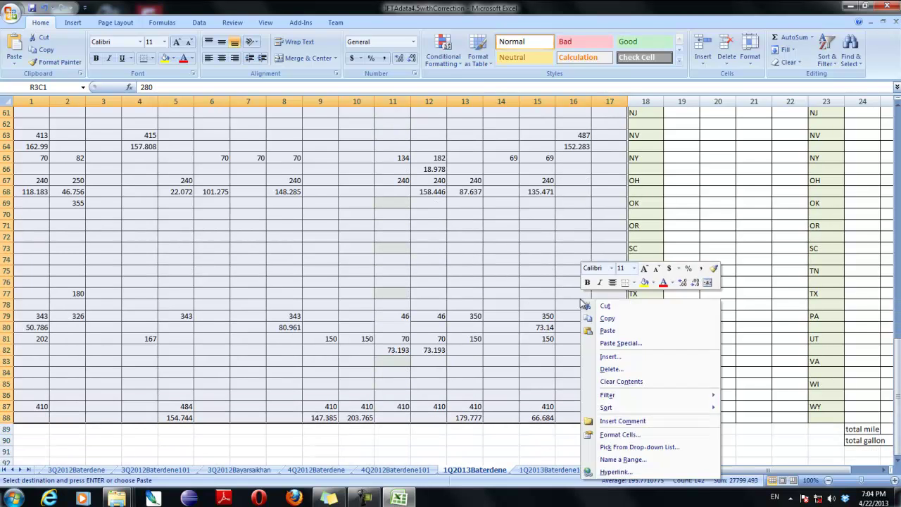
{"action": "left_click", "coordinate": [610, 370]}
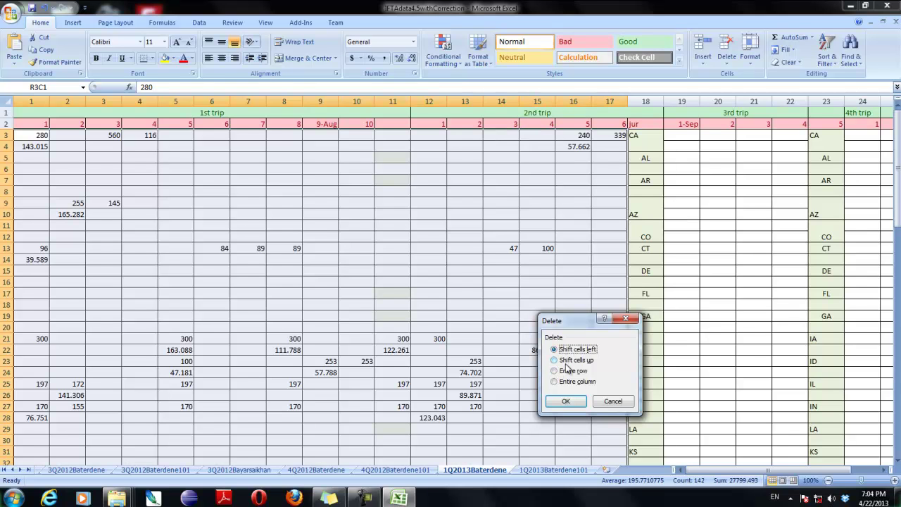
{"action": "left_click", "coordinate": [613, 402]}
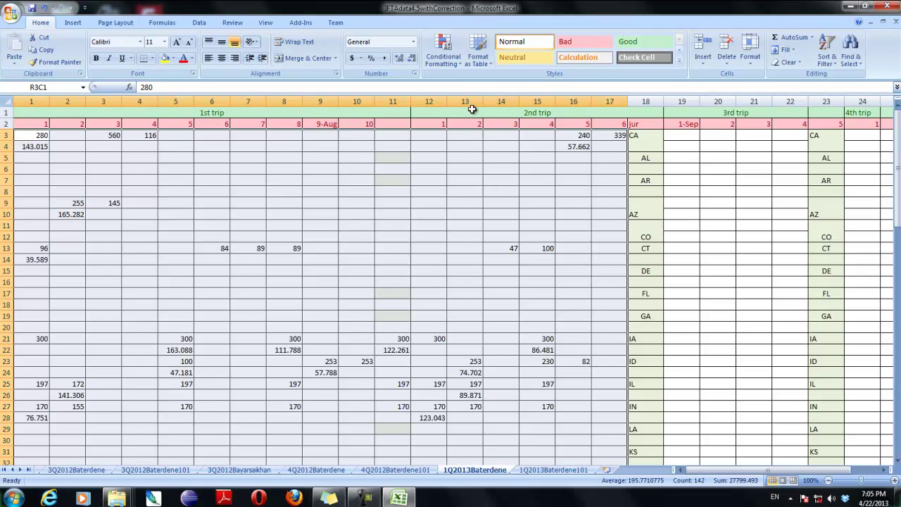
{"action": "key", "text": "Delete"}
- Check the totals in column 28 and the emptied trip area from the headers down to the last rows
{"action": "left_click_drag", "start_coordinate": [743, 478], "coordinate": [815, 477]}
{"action": "scroll", "coordinate": [712, 218], "scroll_direction": "down", "scroll_amount": 7}
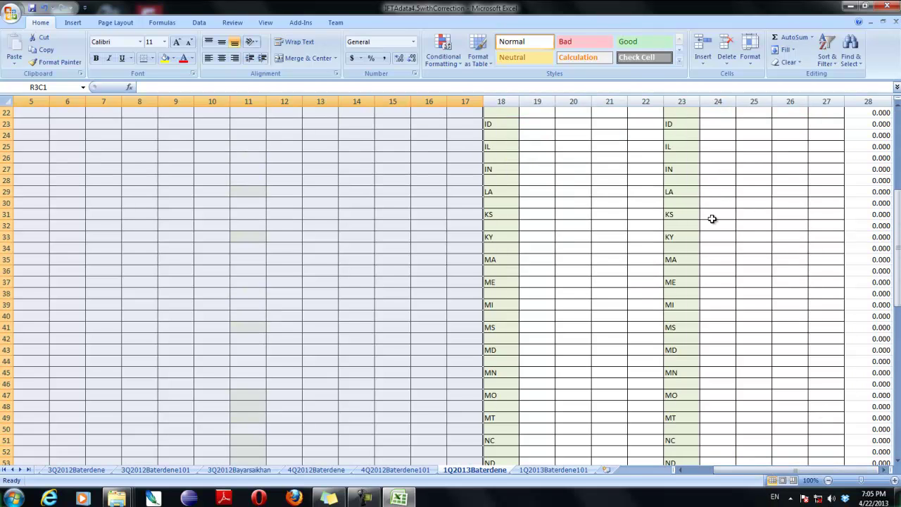
{"action": "scroll", "coordinate": [694, 346], "scroll_direction": "down", "scroll_amount": 13}
{"action": "scroll", "coordinate": [681, 362], "scroll_direction": "up", "scroll_amount": 11}
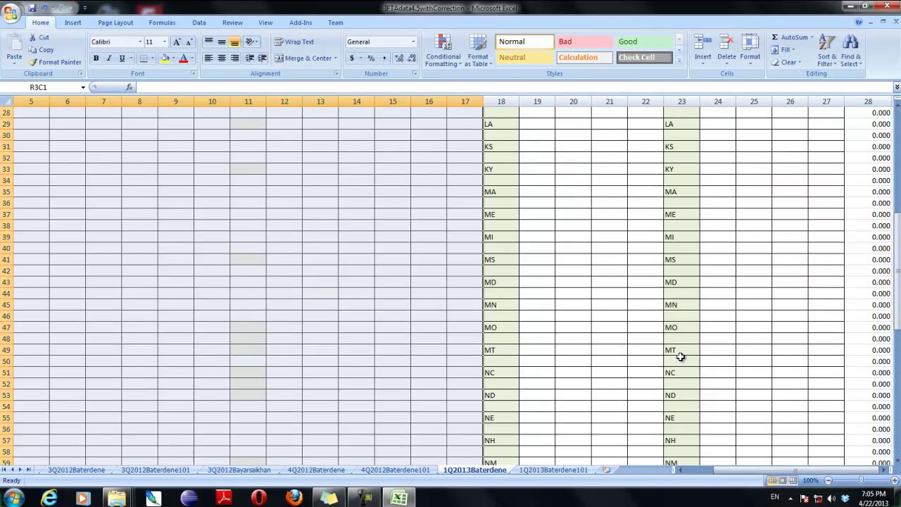
{"action": "scroll", "coordinate": [680, 357], "scroll_direction": "up", "scroll_amount": 9}
{"action": "left_click_drag", "start_coordinate": [750, 473], "coordinate": [690, 472]}
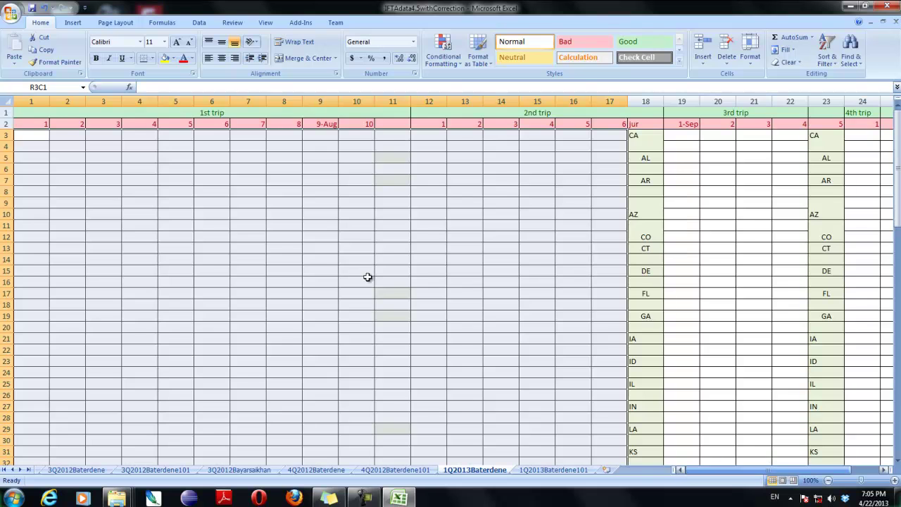
{"action": "scroll", "coordinate": [213, 244], "scroll_direction": "down", "scroll_amount": 20}
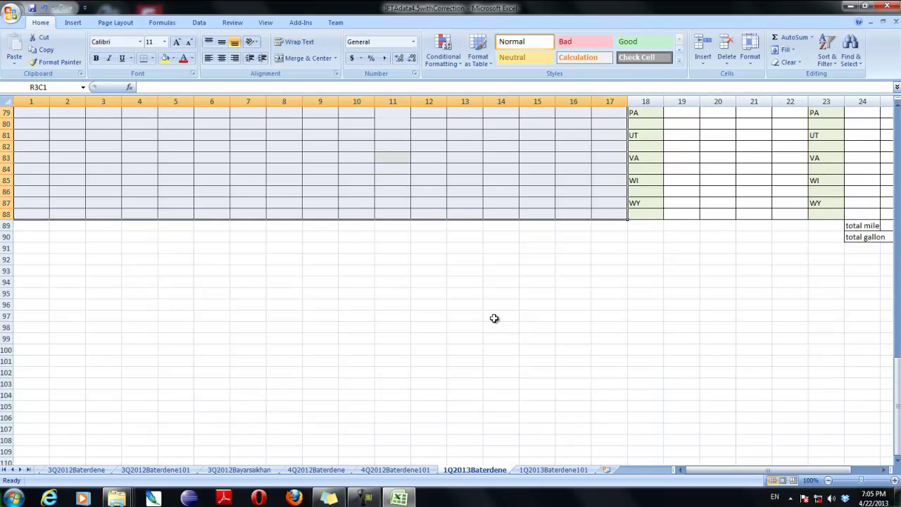
- Review the column 28 totals from the first row down to the total mile and total gallon rows
{"action": "scroll", "coordinate": [495, 318], "scroll_direction": "up", "scroll_amount": 20}
{"action": "left_click_drag", "start_coordinate": [734, 474], "coordinate": [752, 474]}
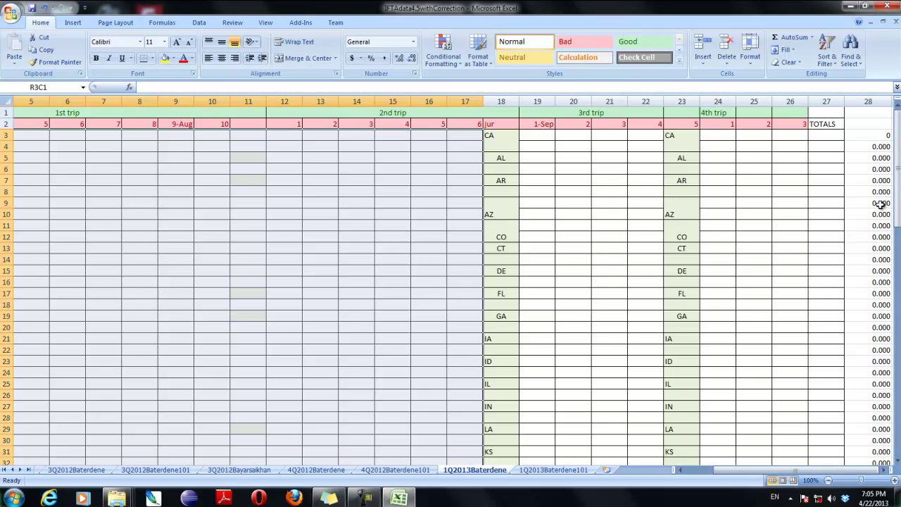
{"action": "scroll", "coordinate": [881, 204], "scroll_direction": "down", "scroll_amount": 20}
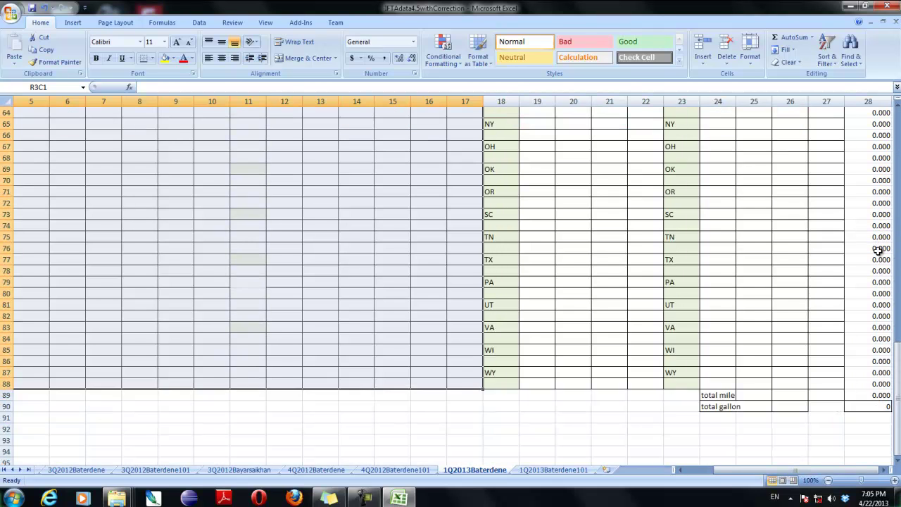
{"action": "scroll", "coordinate": [879, 250], "scroll_direction": "down", "scroll_amount": 2}
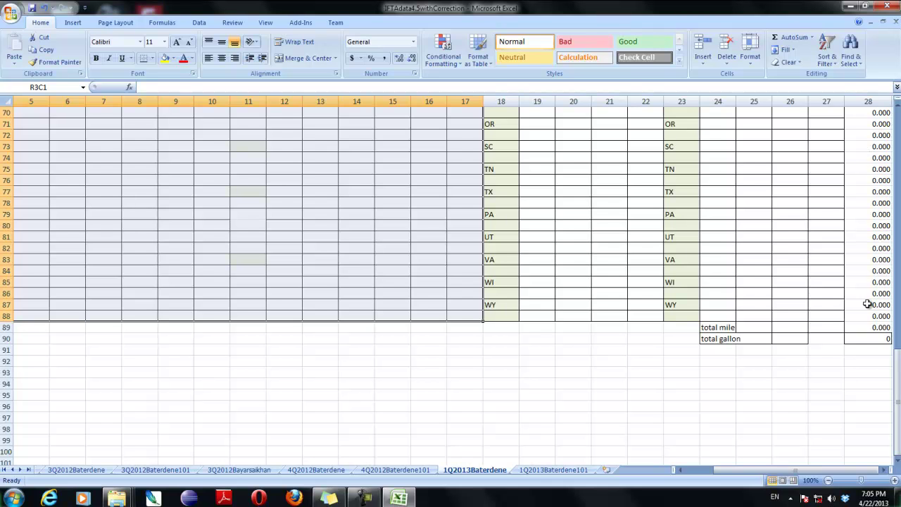
{"action": "scroll", "coordinate": [312, 215], "scroll_direction": "up", "scroll_amount": 10}
{"action": "scroll", "coordinate": [233, 197], "scroll_direction": "up", "scroll_amount": 13}
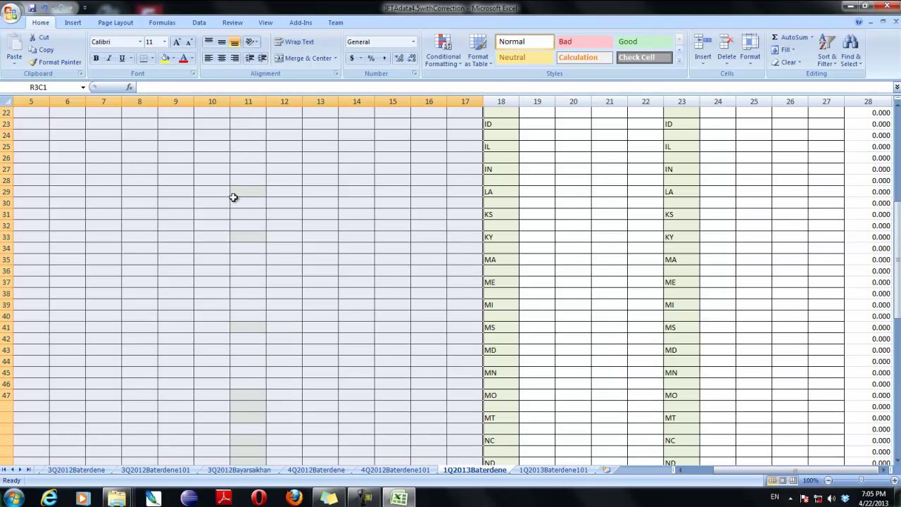
- Inspect the two-row CA layout in rows 3 and 4, comparing the jurisdiction label in column 18 with the entry cells in columns 5 and 19
{"action": "left_click", "coordinate": [40, 138]}
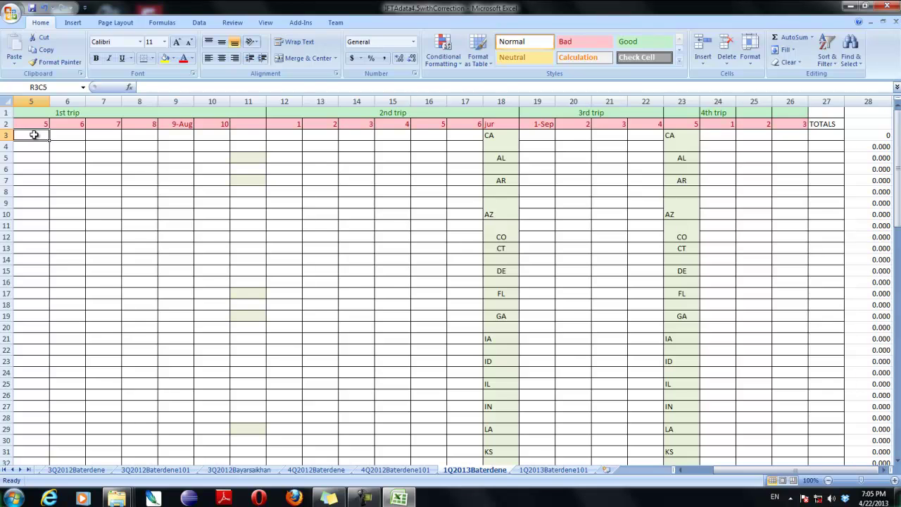
{"action": "left_click", "coordinate": [488, 133]}
{"action": "left_click", "coordinate": [500, 146]}
{"action": "left_click", "coordinate": [501, 138]}
{"action": "left_click", "coordinate": [502, 145]}
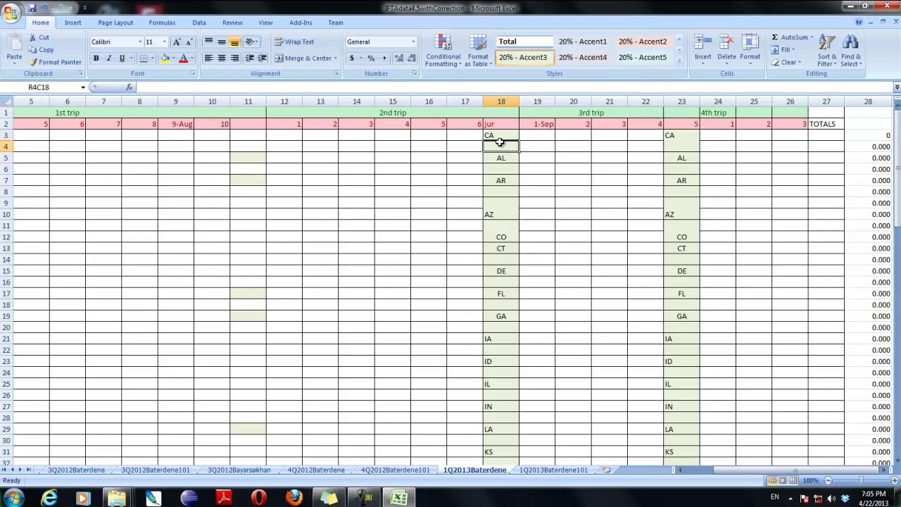
{"action": "left_click", "coordinate": [498, 133]}
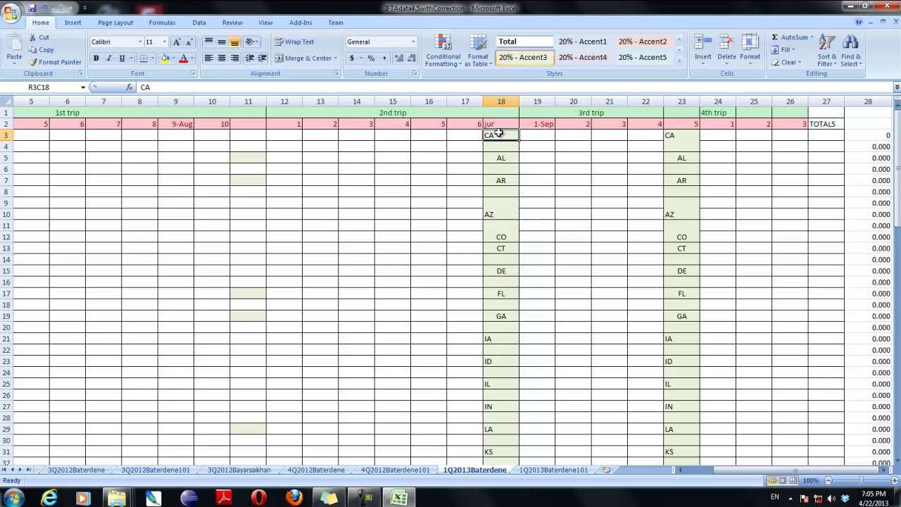
{"action": "left_click", "coordinate": [545, 134]}
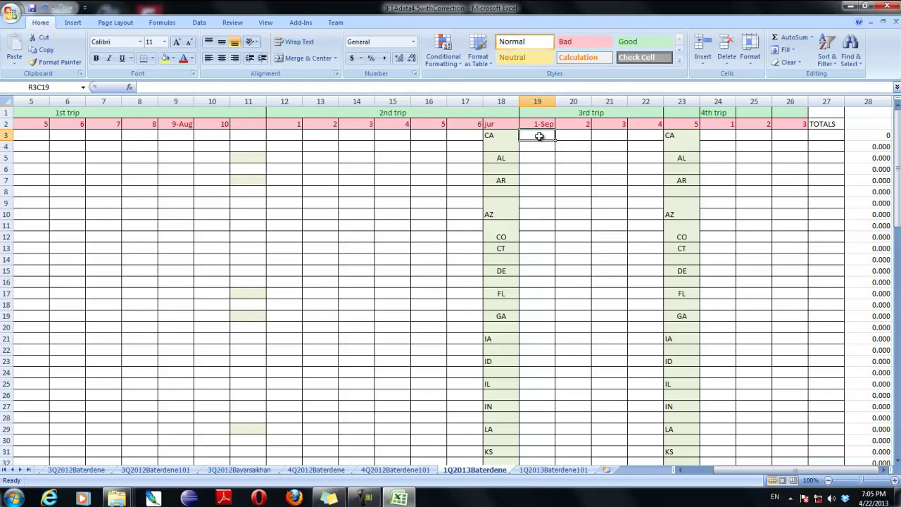
{"action": "left_click", "coordinate": [540, 145]}
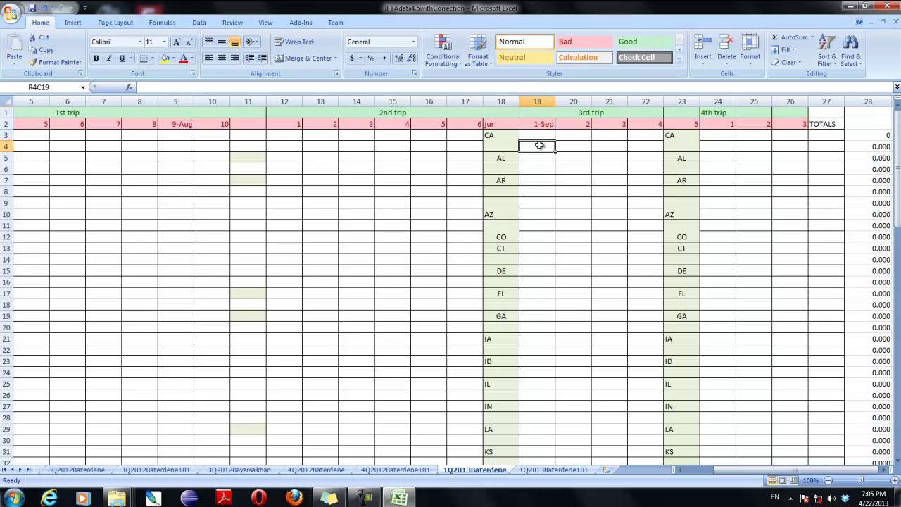
{"action": "left_click", "coordinate": [539, 137]}
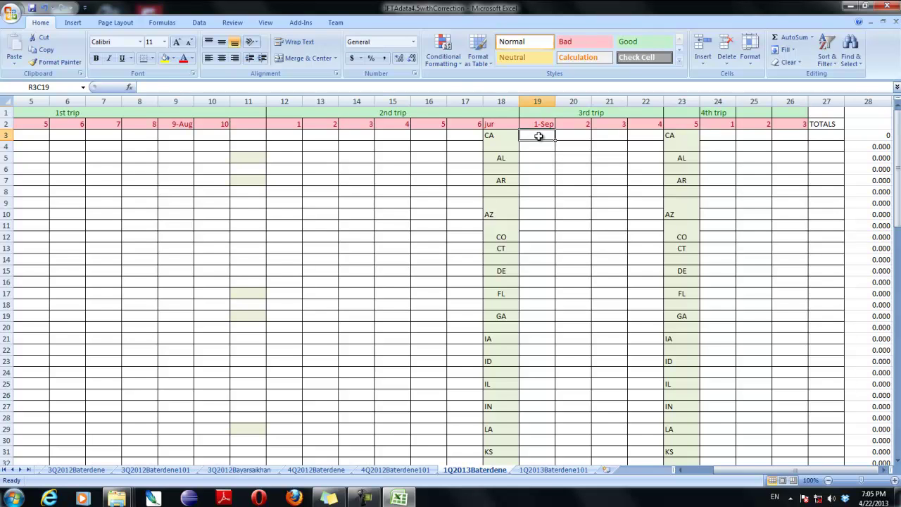
- Enter 285 in R3C5 and 189.236 in R4C5 as the first-trip CA mileage and gallons
{"action": "left_click", "coordinate": [35, 137]}
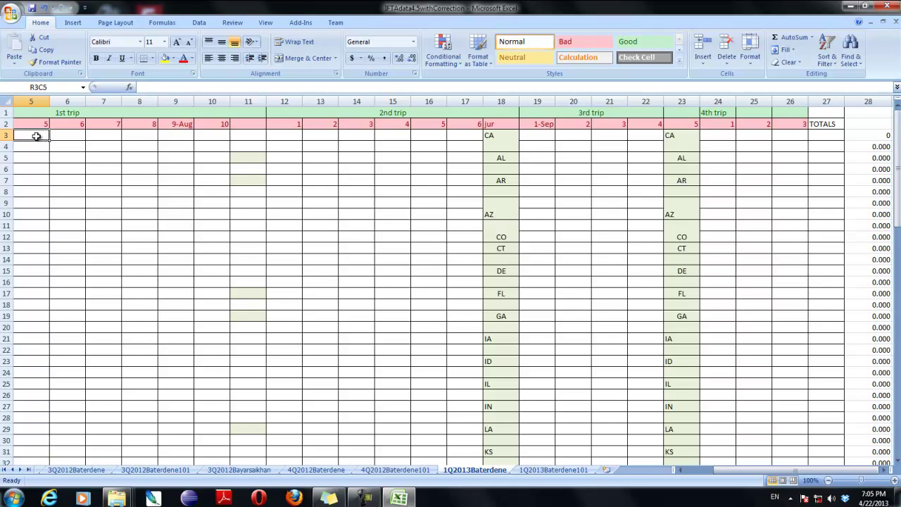
{"action": "type", "text": "285"}
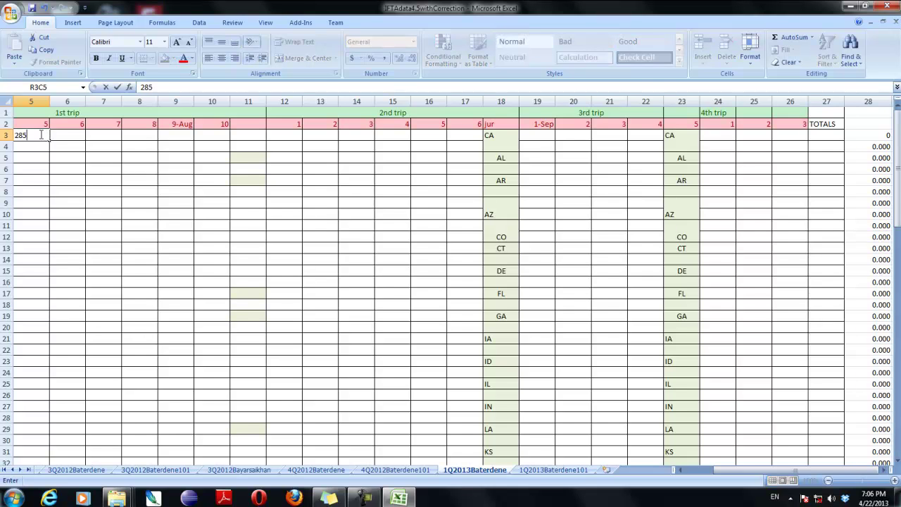
{"action": "left_click", "coordinate": [31, 145]}
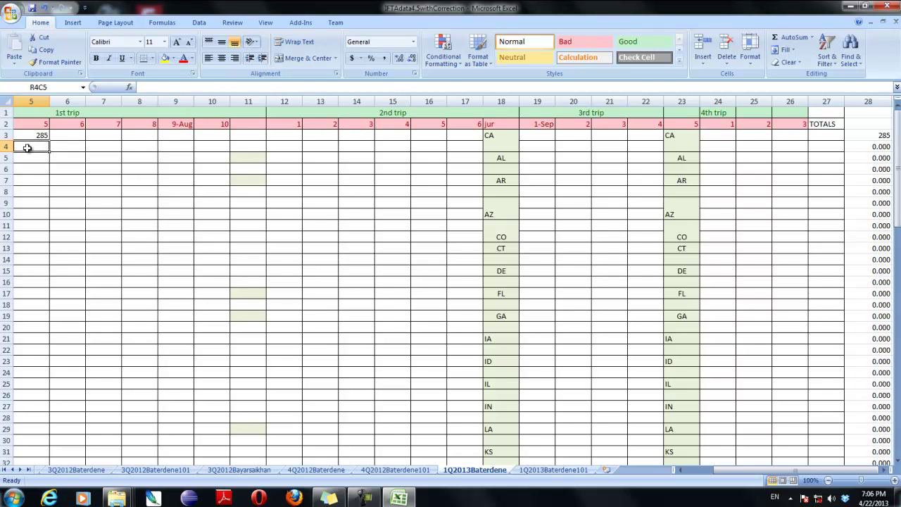
{"action": "type", "text": "189.236"}
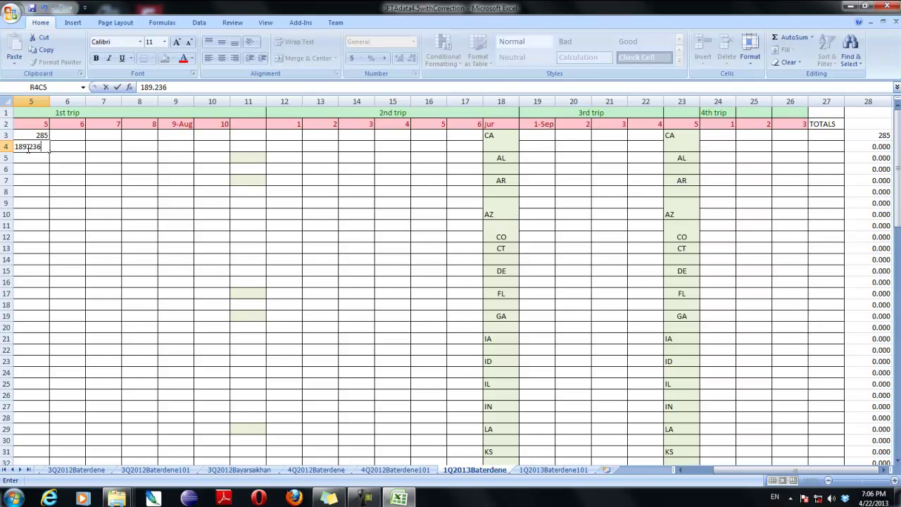
{"action": "left_click", "coordinate": [47, 146]}
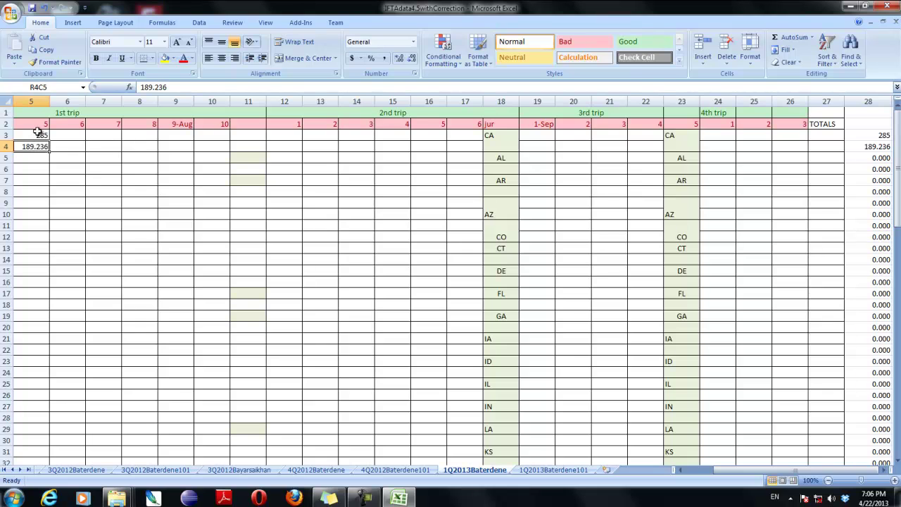
{"action": "left_click", "coordinate": [40, 133]}
{"action": "left_click", "coordinate": [38, 146]}
{"action": "left_click", "coordinate": [41, 135]}
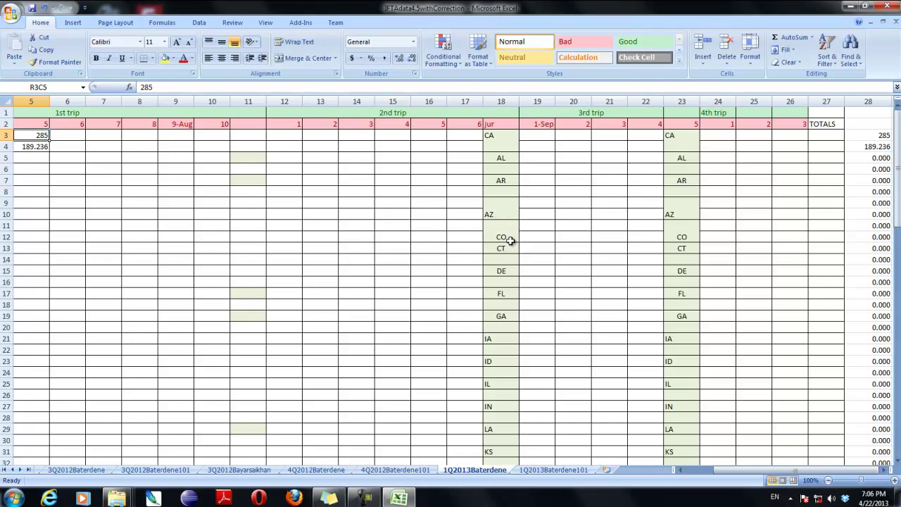
- Locate the NV row among the jurisdiction labels in column 18 and select its first-trip cell in column 5
{"action": "scroll", "coordinate": [508, 313], "scroll_direction": "down", "scroll_amount": 6}
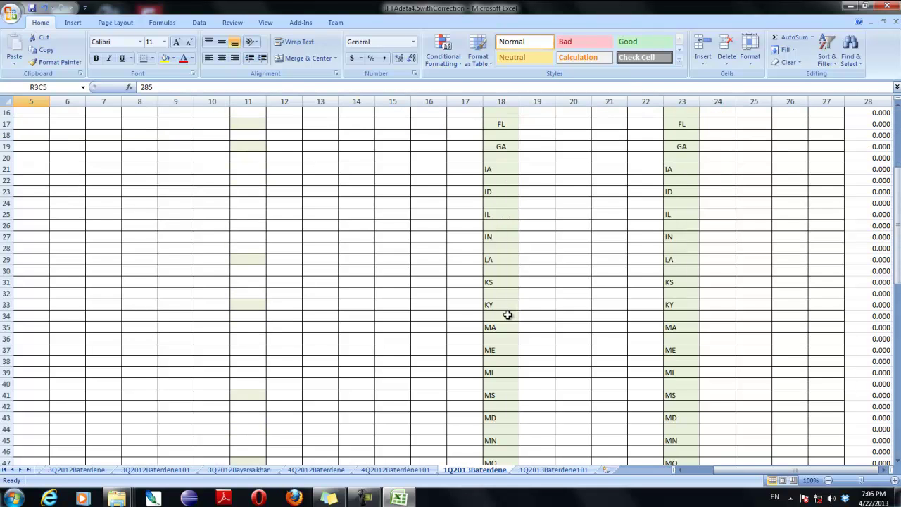
{"action": "scroll", "coordinate": [508, 314], "scroll_direction": "down", "scroll_amount": 8}
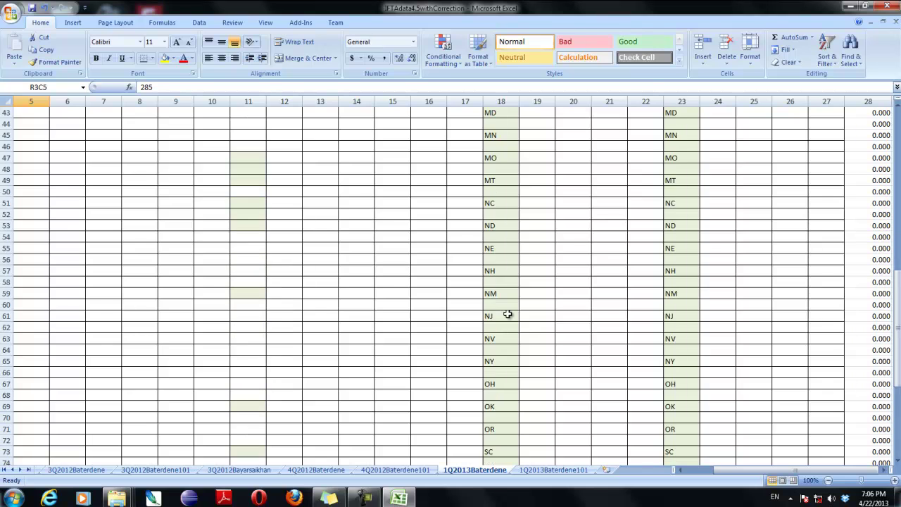
{"action": "scroll", "coordinate": [508, 314], "scroll_direction": "down", "scroll_amount": 1}
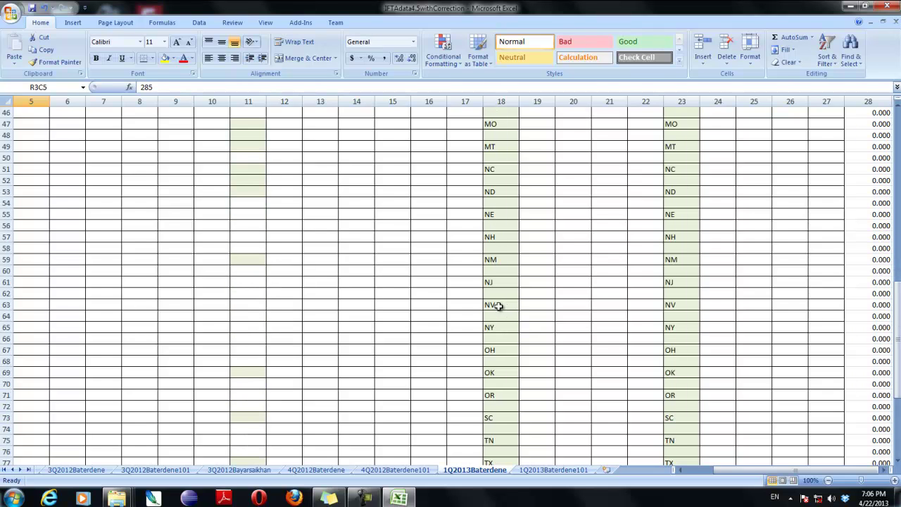
{"action": "left_click", "coordinate": [499, 305]}
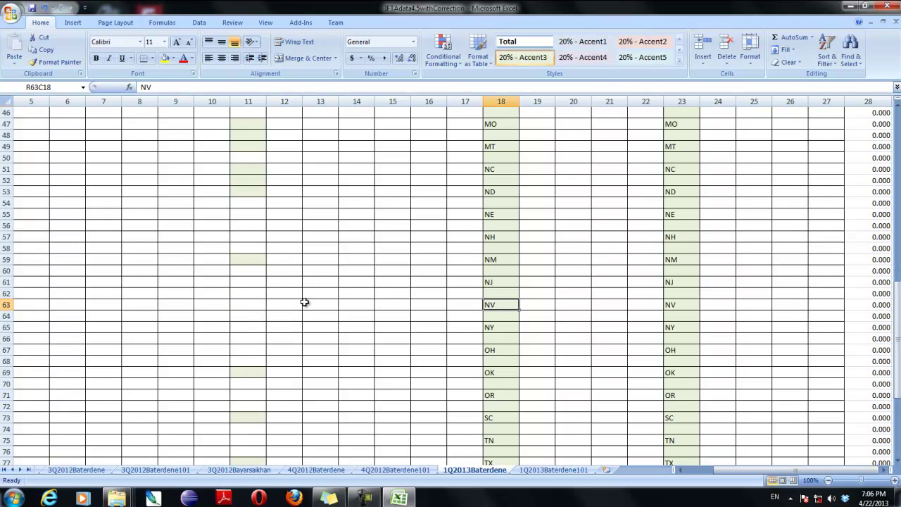
{"action": "left_click", "coordinate": [26, 305]}
{"action": "scroll", "coordinate": [48, 308], "scroll_direction": "up", "scroll_amount": 4}
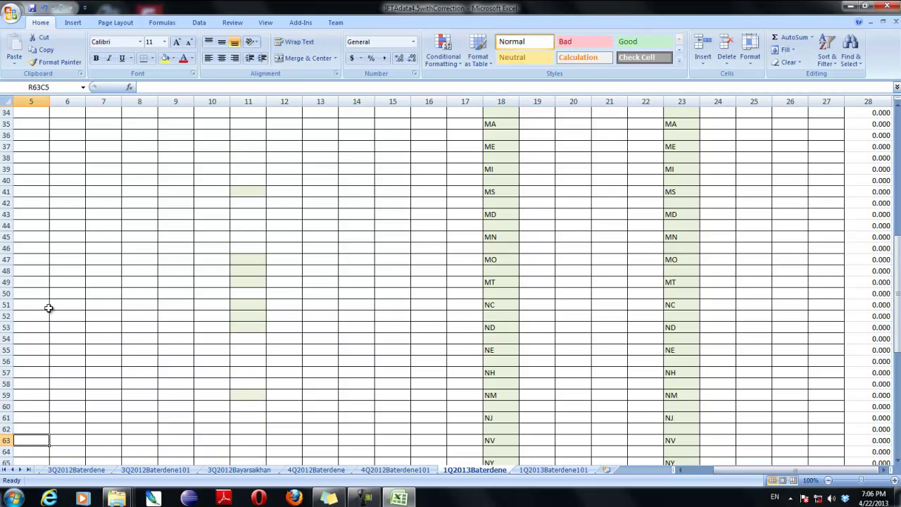
{"action": "scroll", "coordinate": [49, 308], "scroll_direction": "up", "scroll_amount": 4}
- Copy the jurisdiction labels in column 1, rows 2 to 88, from the driver's 4Q2012 sheet and return to the 1Q2013 sheet
{"action": "left_click", "coordinate": [315, 470]}
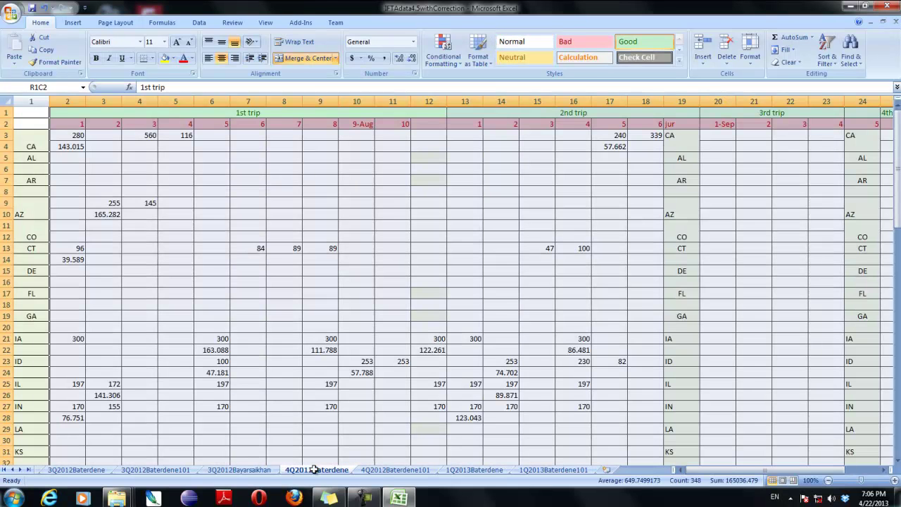
{"action": "left_click_drag", "start_coordinate": [26, 128], "coordinate": [19, 408]}
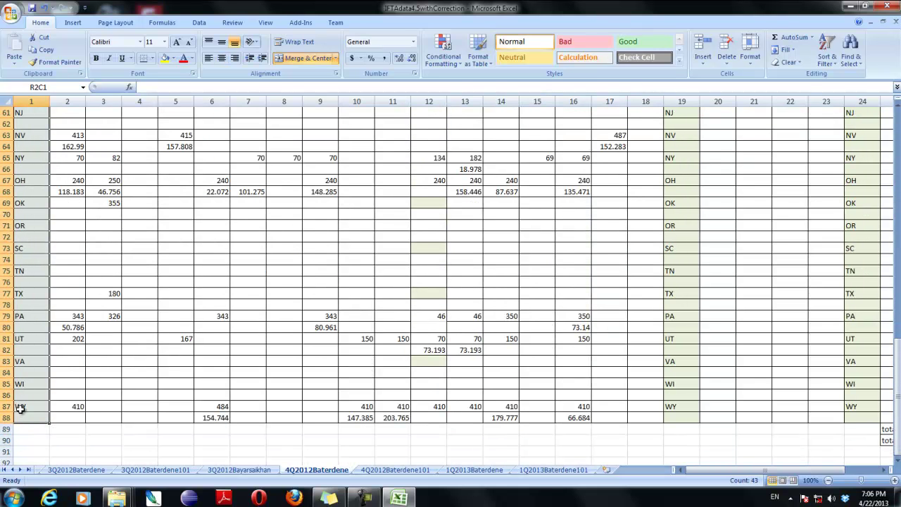
{"action": "key", "text": "ctrl+c"}
{"action": "left_click", "coordinate": [464, 470]}
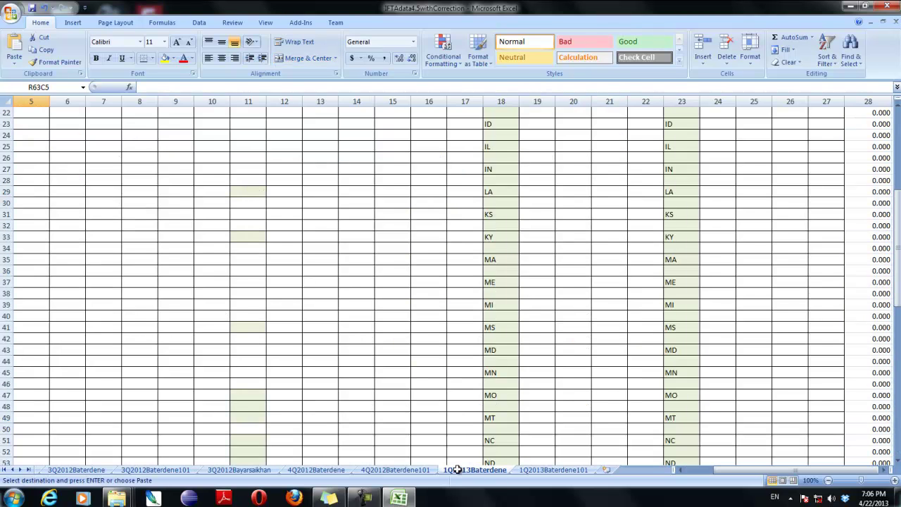
{"action": "scroll", "coordinate": [44, 218], "scroll_direction": "up", "scroll_amount": 10}
{"action": "left_click", "coordinate": [24, 144]}
{"action": "left_click", "coordinate": [28, 114]}
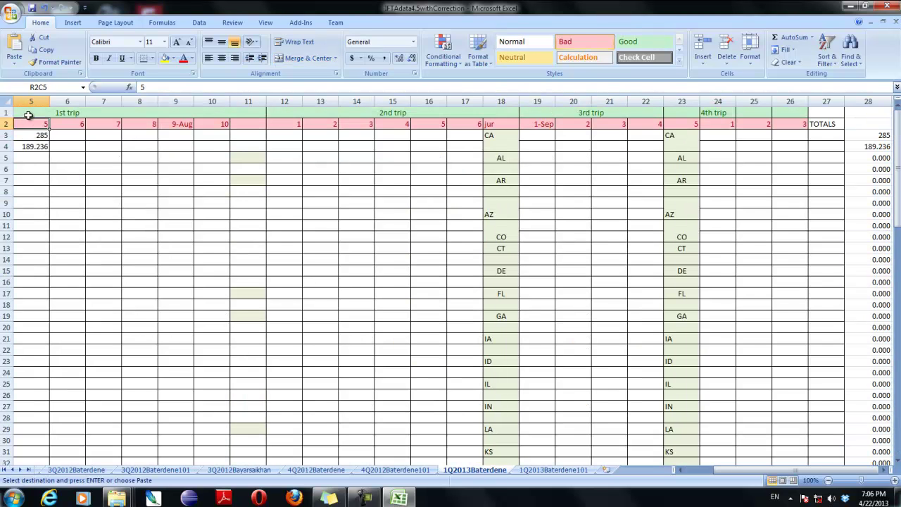
{"action": "left_click", "coordinate": [31, 101]}
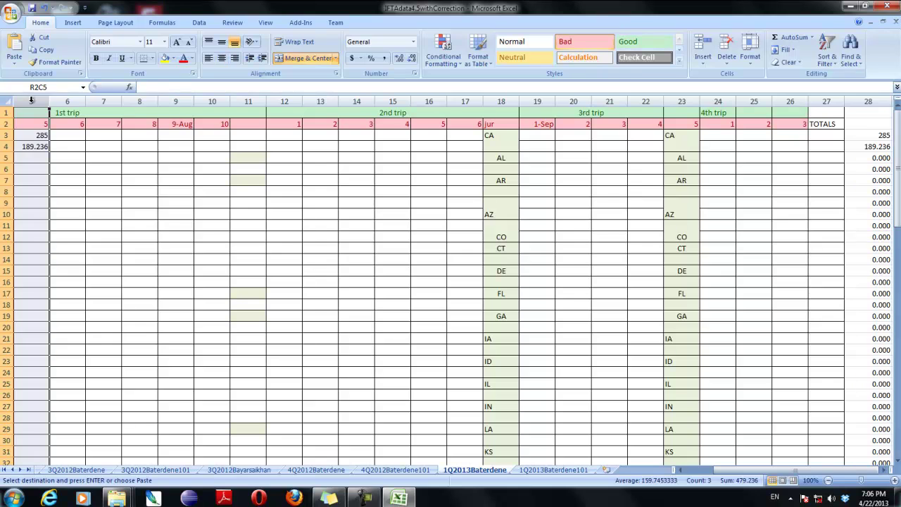
{"action": "right_click", "coordinate": [31, 101]}
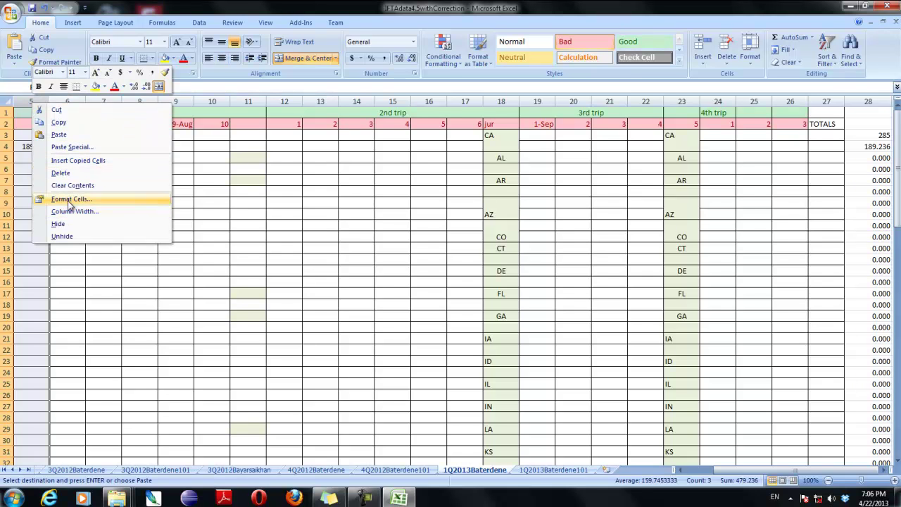
{"action": "left_click", "coordinate": [20, 114]}
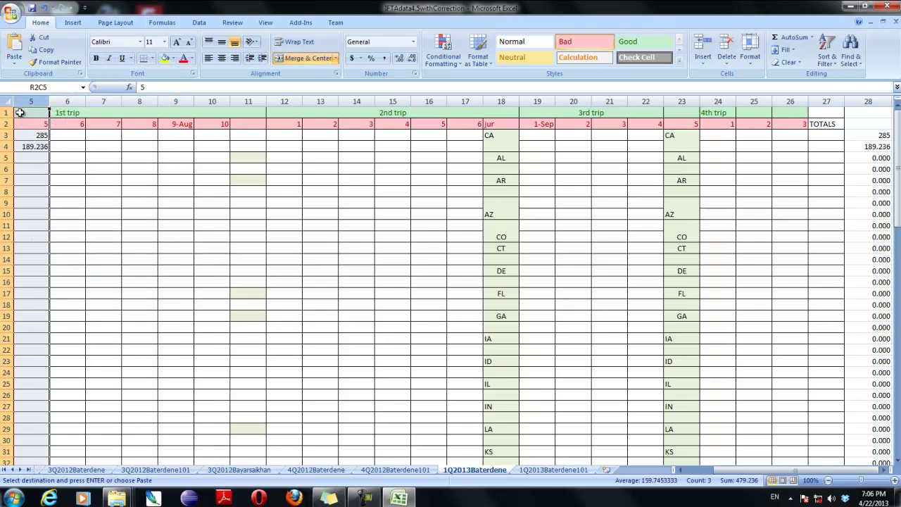
{"action": "right_click", "coordinate": [26, 103]}
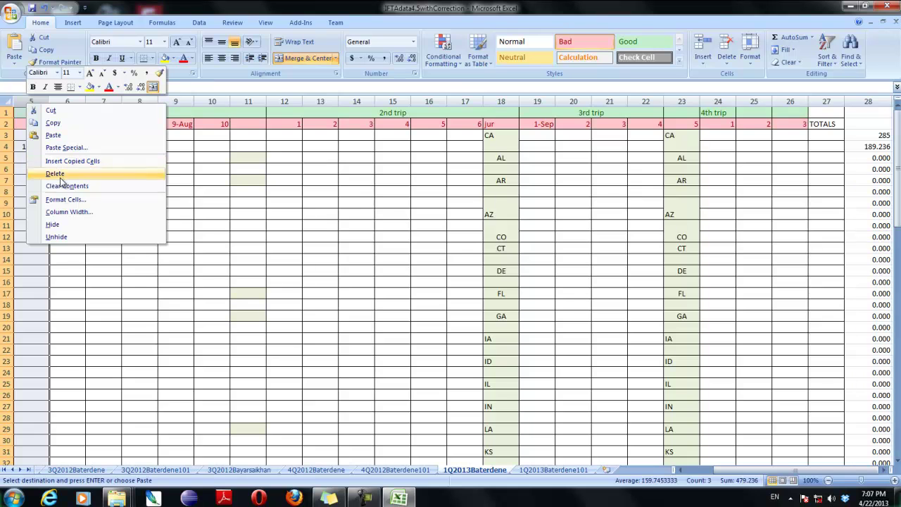
{"action": "left_click", "coordinate": [45, 255]}
{"action": "left_click", "coordinate": [26, 146]}
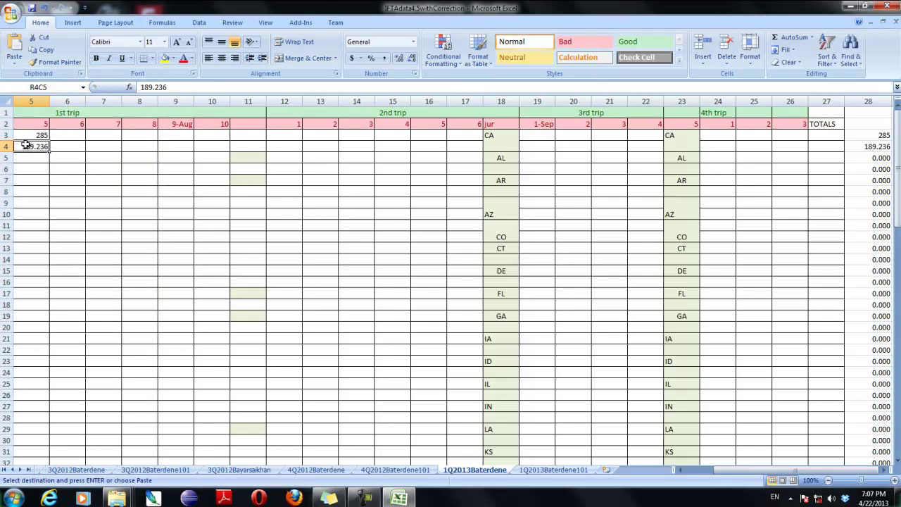
{"action": "left_click", "coordinate": [33, 117]}
{"action": "left_click", "coordinate": [33, 124]}
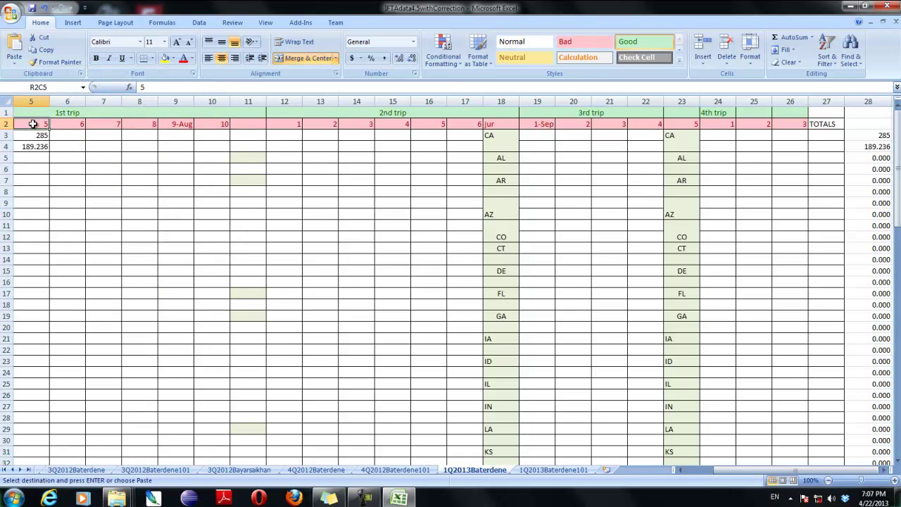
{"action": "left_click_drag", "start_coordinate": [32, 124], "coordinate": [34, 145]}
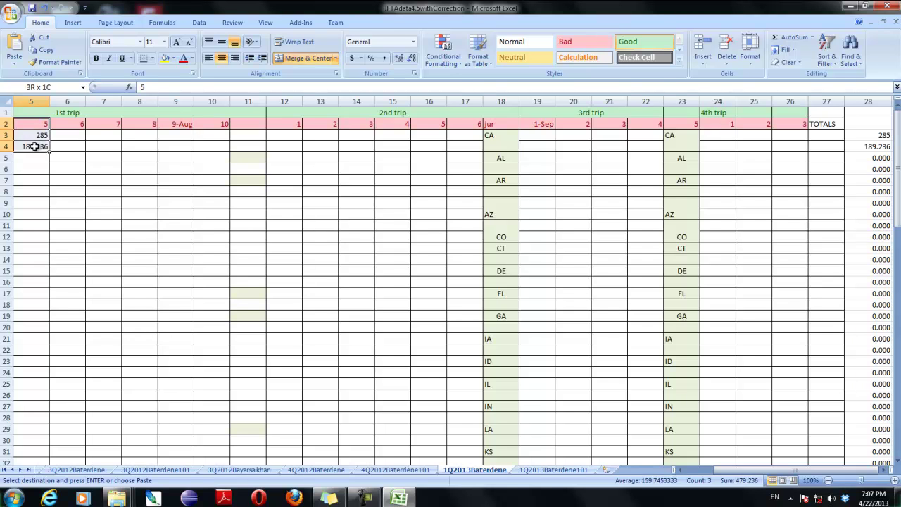
- Paste the copied jurisdiction labels at the merged 1st trip header starting at R1C1 and check the pasted rows
{"action": "left_click", "coordinate": [30, 113]}
{"action": "key", "text": "ctrl+v"}
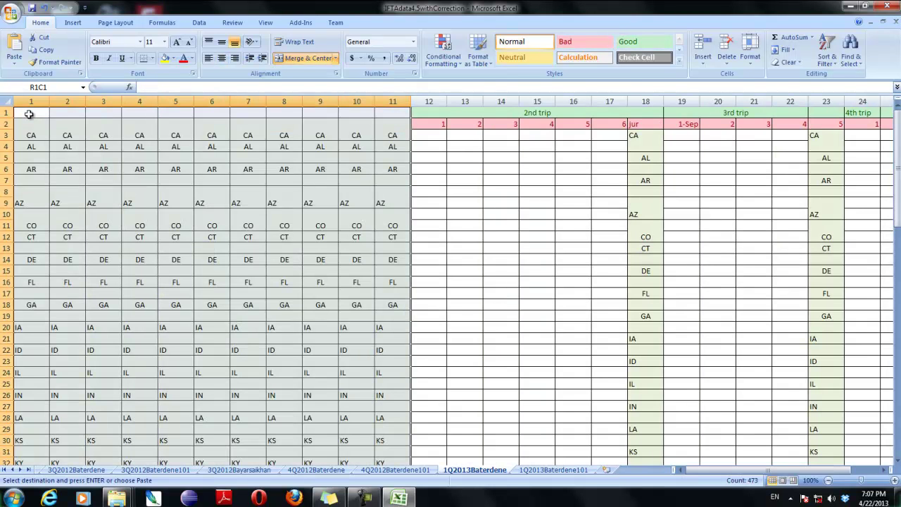
{"action": "scroll", "coordinate": [60, 203], "scroll_direction": "down", "scroll_amount": 20}
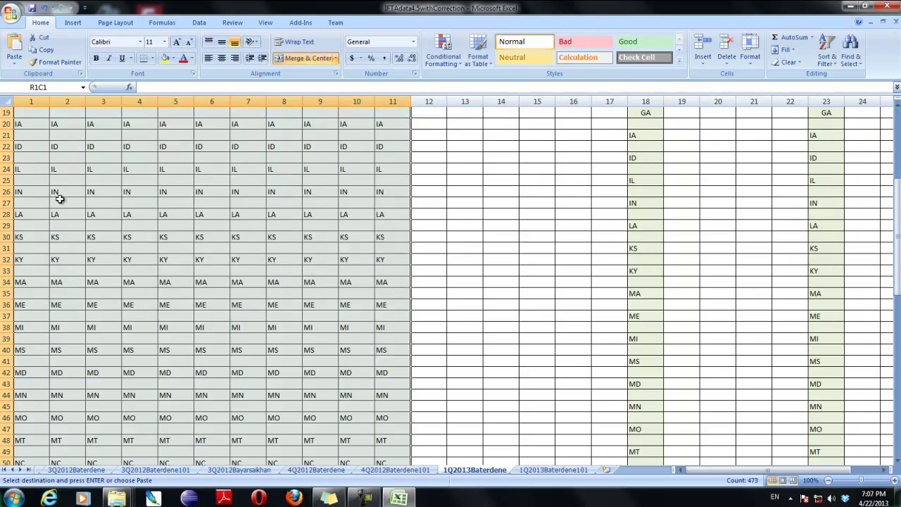
{"action": "scroll", "coordinate": [64, 211], "scroll_direction": "up", "scroll_amount": 20}
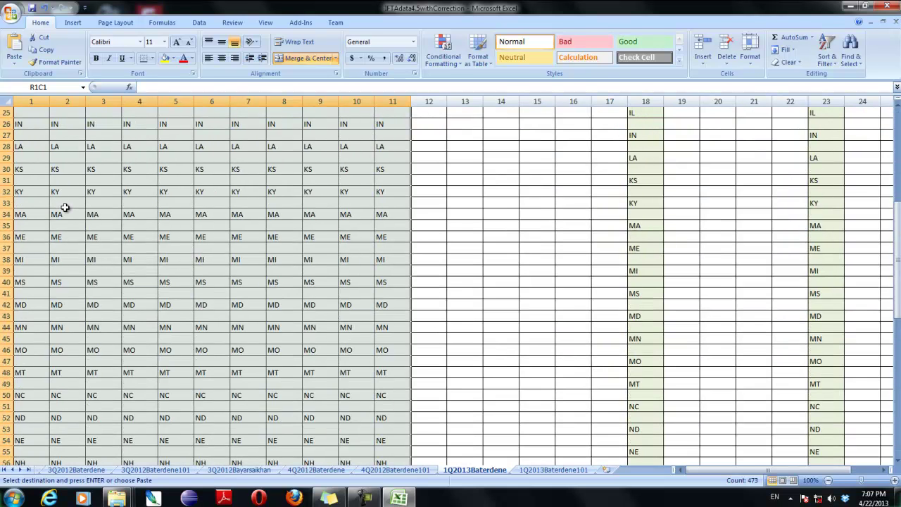
- Clear the duplicated jurisdiction labels from columns 1 to 10, keeping only the set in column 11
{"action": "left_click", "coordinate": [112, 174]}
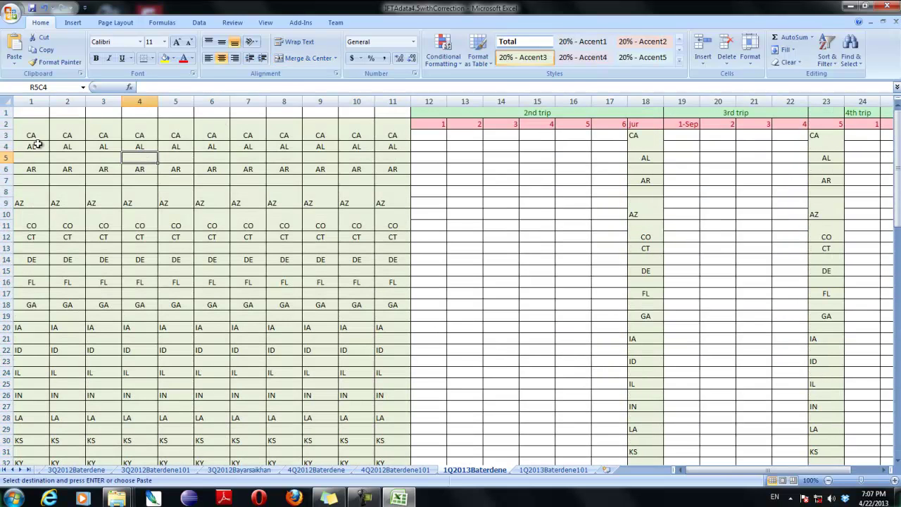
{"action": "left_click_drag", "start_coordinate": [27, 124], "coordinate": [361, 425]}
{"action": "scroll", "coordinate": [333, 331], "scroll_direction": "up", "scroll_amount": 20}
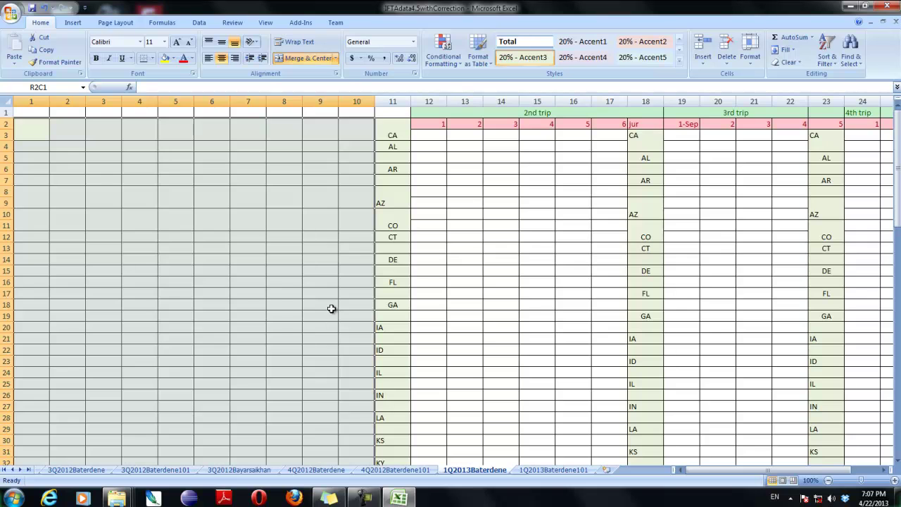
{"action": "left_click", "coordinate": [322, 215]}
{"action": "scroll", "coordinate": [382, 202], "scroll_direction": "down", "scroll_amount": 1}
{"action": "left_click", "coordinate": [292, 162]}
{"action": "scroll", "coordinate": [218, 183], "scroll_direction": "up", "scroll_amount": 1}
{"action": "left_click", "coordinate": [162, 158]}
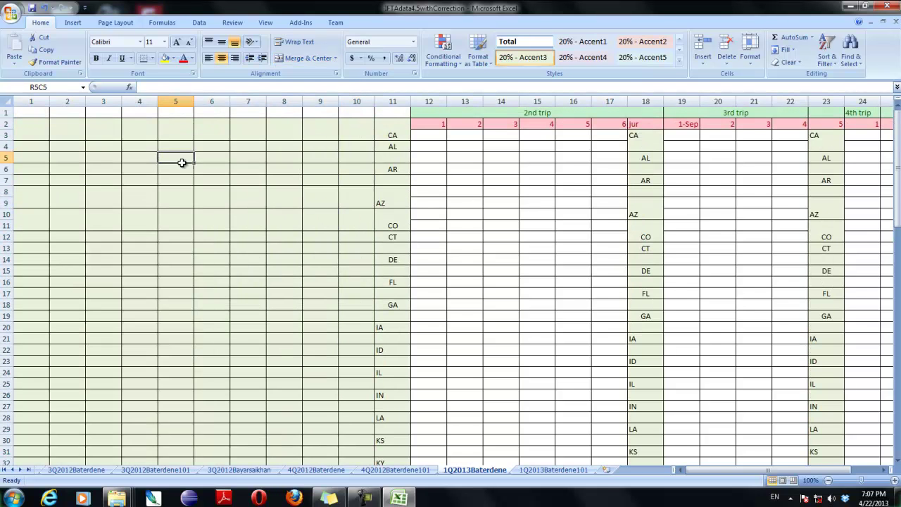
{"action": "left_click", "coordinate": [356, 148]}
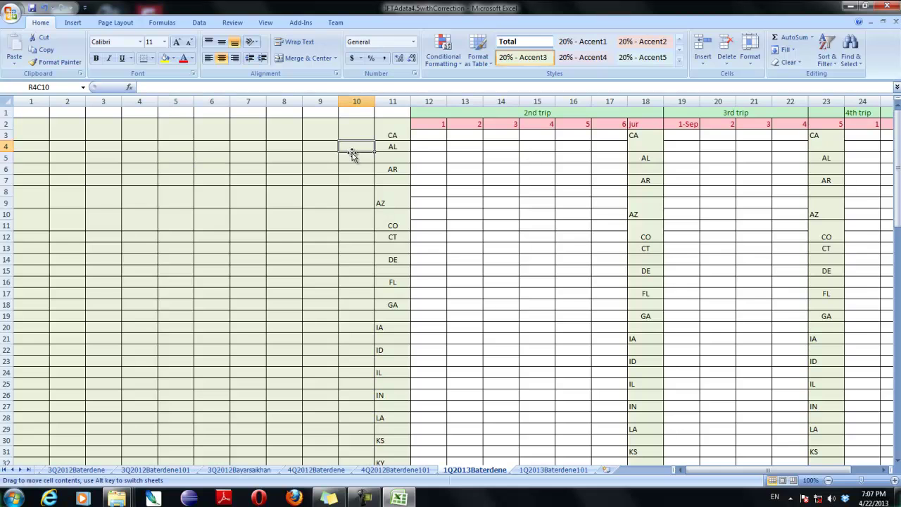
{"action": "left_click", "coordinate": [428, 148]}
- Enter 45 as a test value in R4C6 with the totals in column 28 in view
{"action": "left_click_drag", "start_coordinate": [690, 470], "coordinate": [759, 466]}
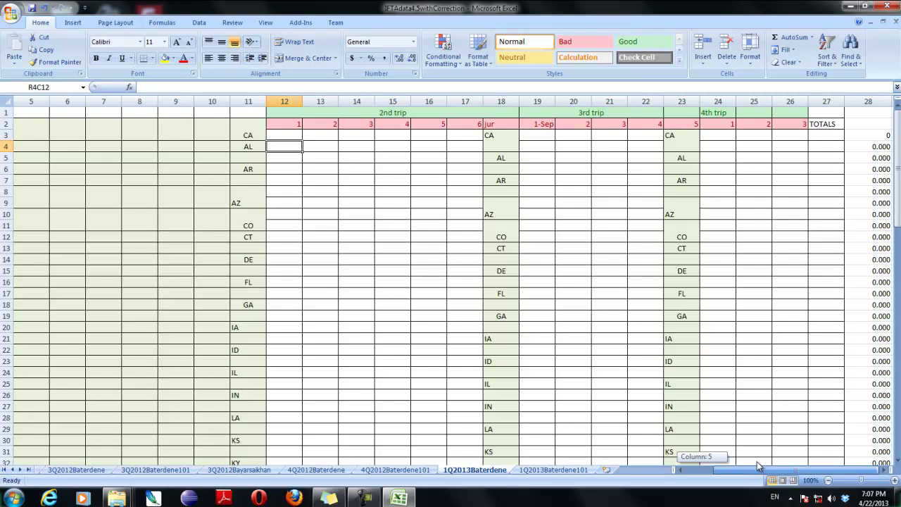
{"action": "left_click_drag", "start_coordinate": [759, 466], "coordinate": [755, 462]}
{"action": "left_click", "coordinate": [151, 146]}
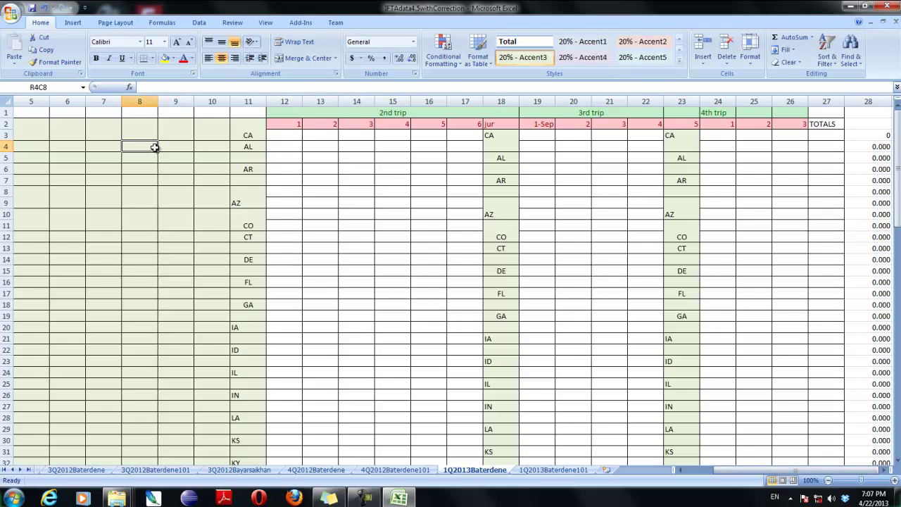
{"action": "left_click", "coordinate": [253, 145]}
{"action": "left_click", "coordinate": [187, 145]}
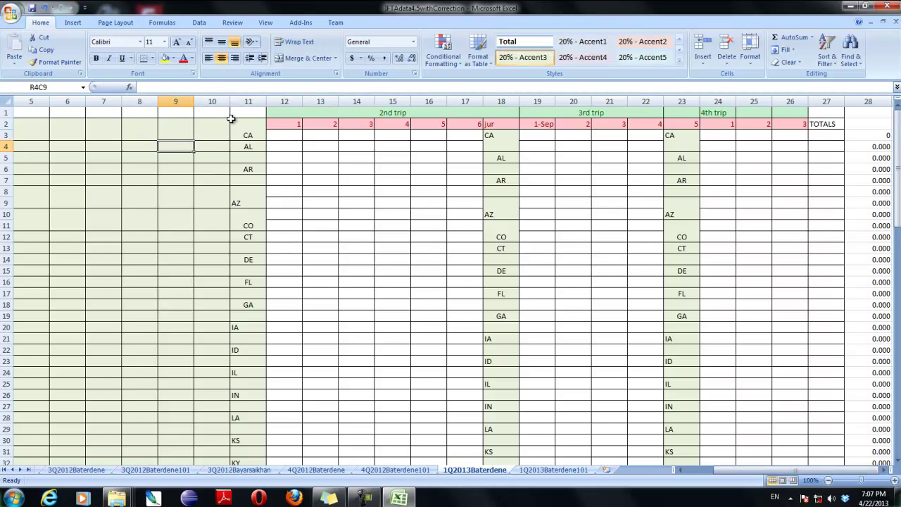
{"action": "left_click", "coordinate": [78, 148]}
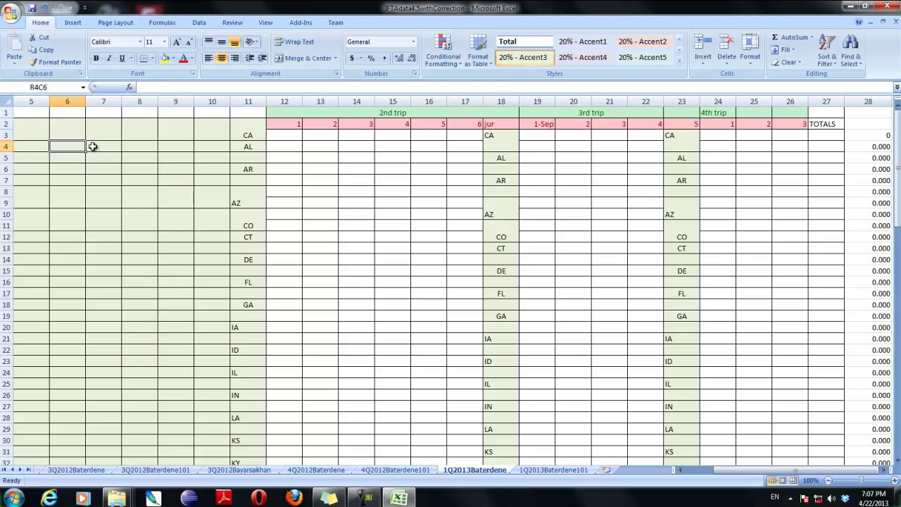
{"action": "type", "text": "45"}
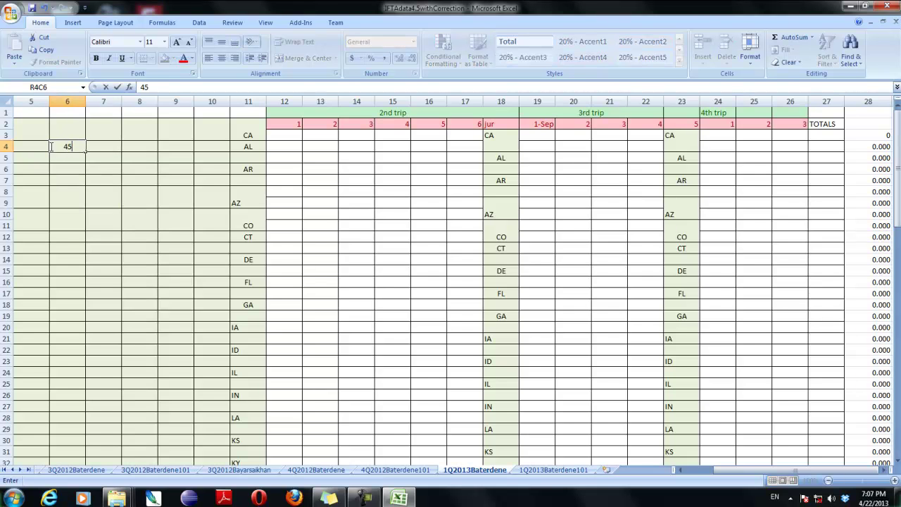
{"action": "left_click", "coordinate": [129, 178]}
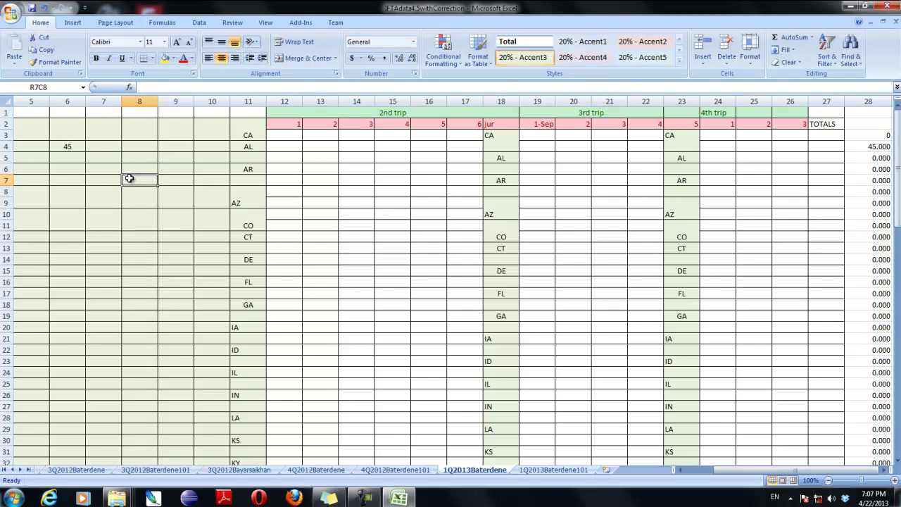
- Check the row 4 total in column 28, and enter 56 as a second test value in R4C5
{"action": "left_click", "coordinate": [70, 154]}
{"action": "left_click", "coordinate": [70, 148]}
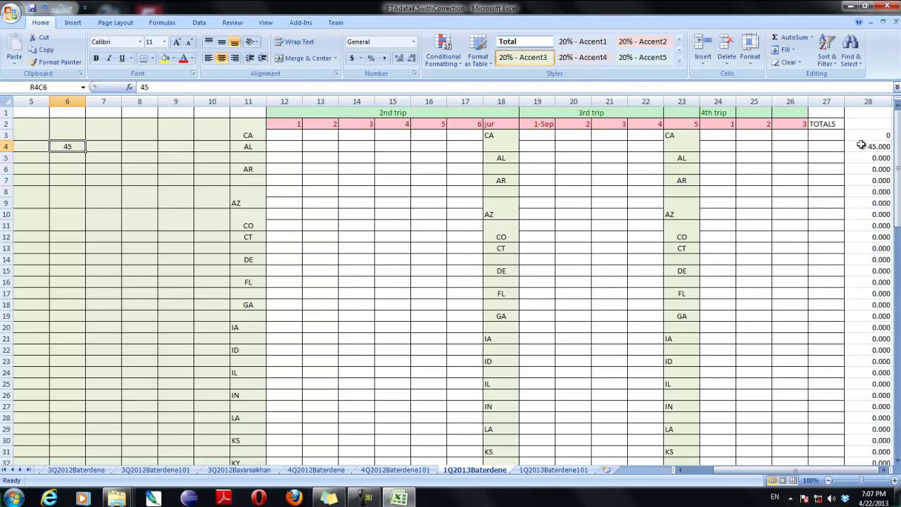
{"action": "left_click", "coordinate": [28, 145]}
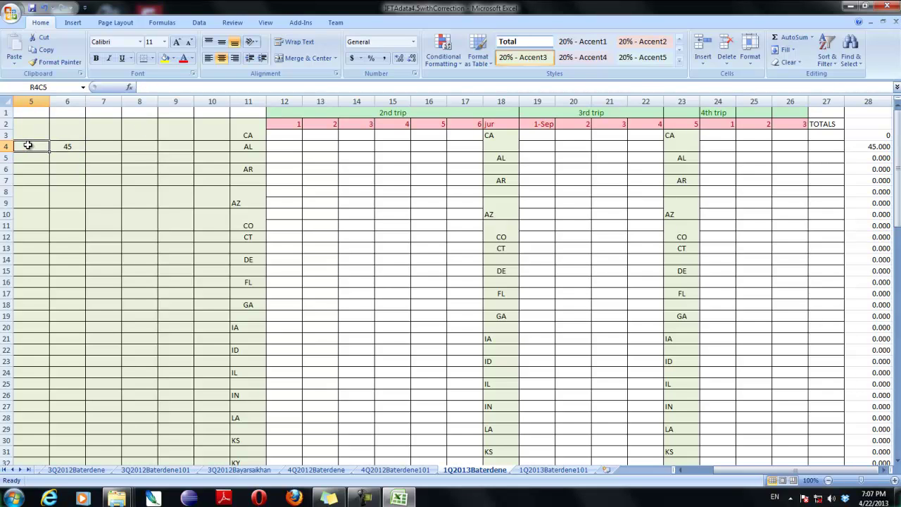
{"action": "type", "text": "56"}
{"action": "key", "text": "Return"}
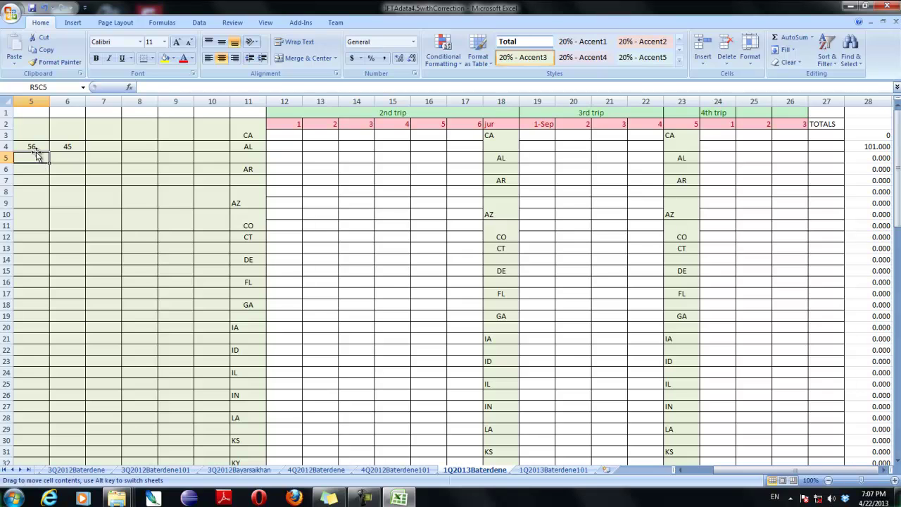
- Clear the test values from R4C5 and R4C6
{"action": "left_click_drag", "start_coordinate": [28, 145], "coordinate": [69, 146]}
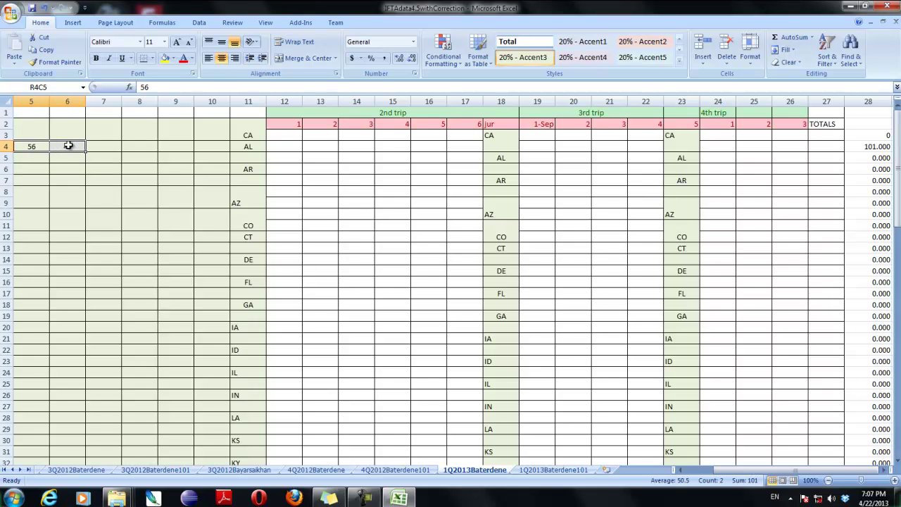
{"action": "type", "text": "4"}
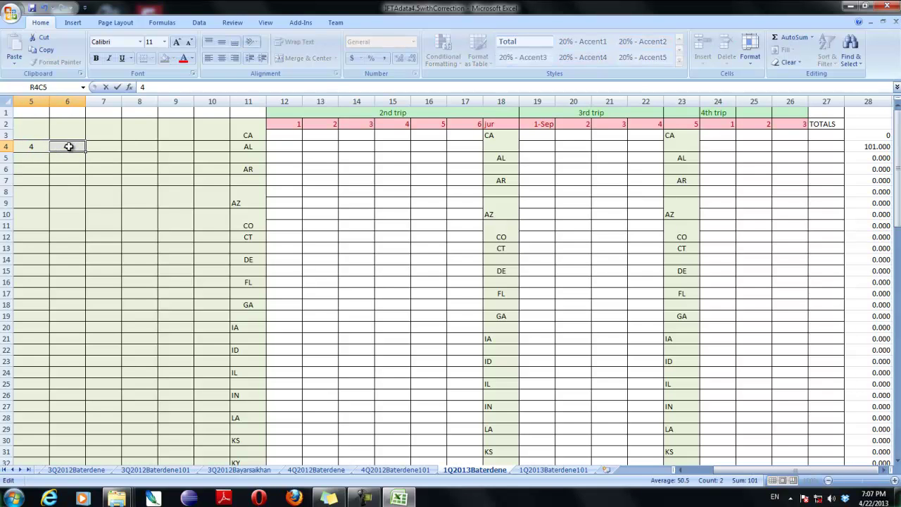
{"action": "left_click", "coordinate": [62, 145]}
{"action": "left_click", "coordinate": [41, 146]}
{"action": "key", "text": "Delete"}
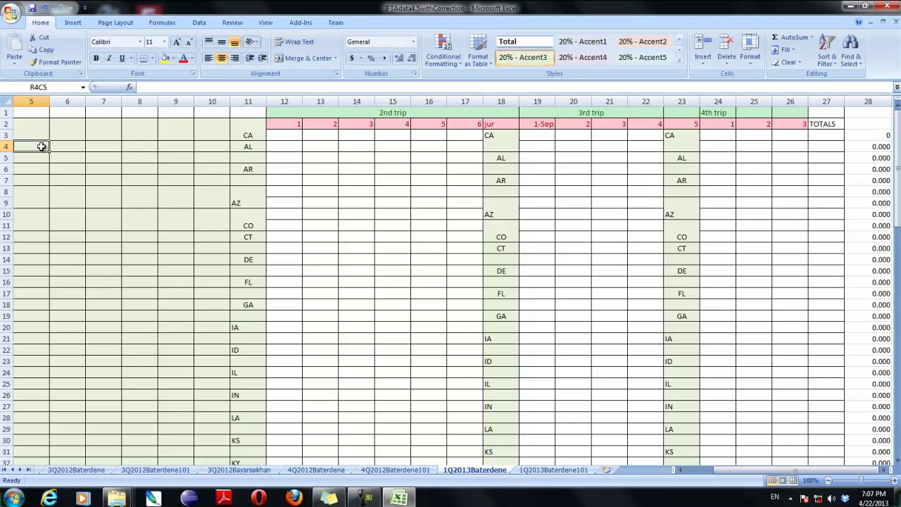
- Clear all contents from column 11 through the last used cell, including trip headers and totals, and check the rows below
{"action": "left_click", "coordinate": [37, 127]}
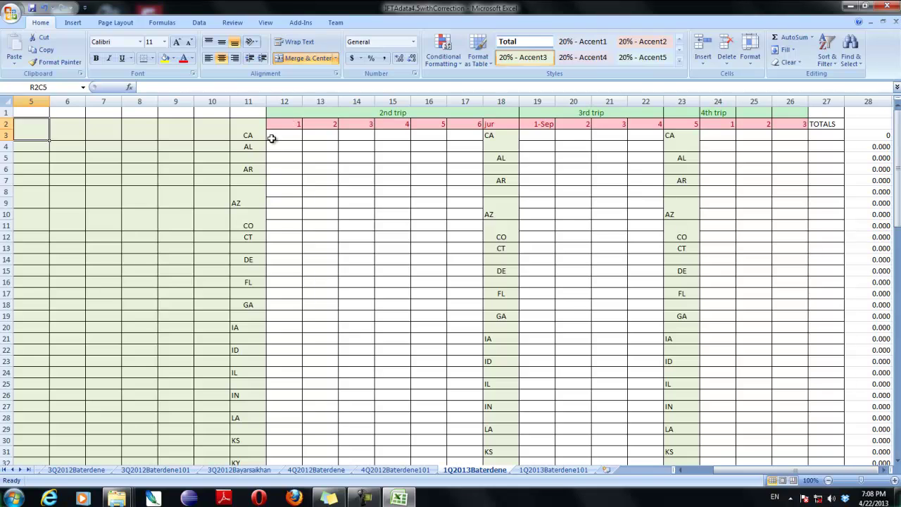
{"action": "left_click", "coordinate": [273, 136]}
{"action": "left_click", "coordinate": [241, 136]}
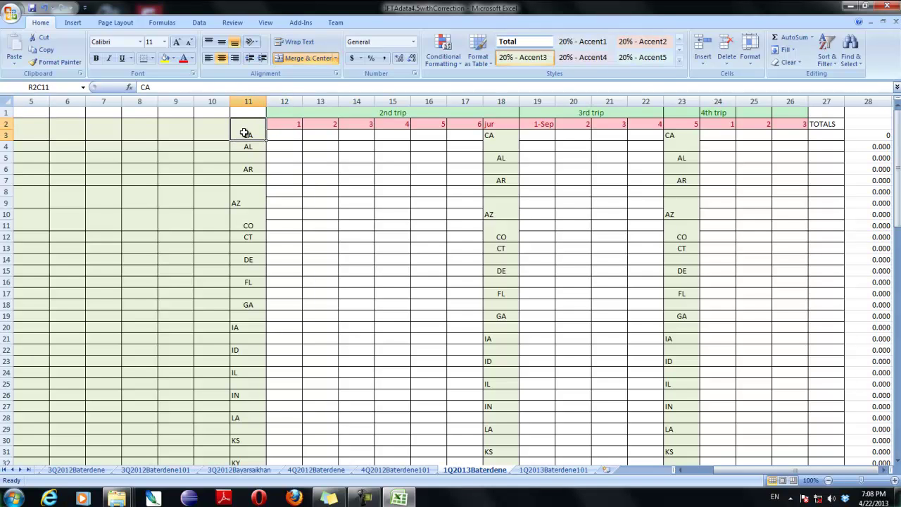
{"action": "key", "text": "ctrl+shift+End"}
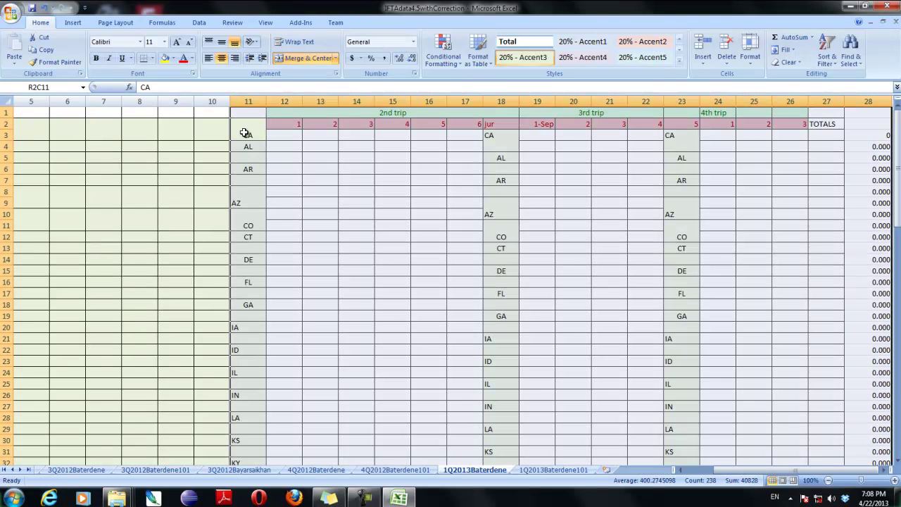
{"action": "key", "text": "Delete"}
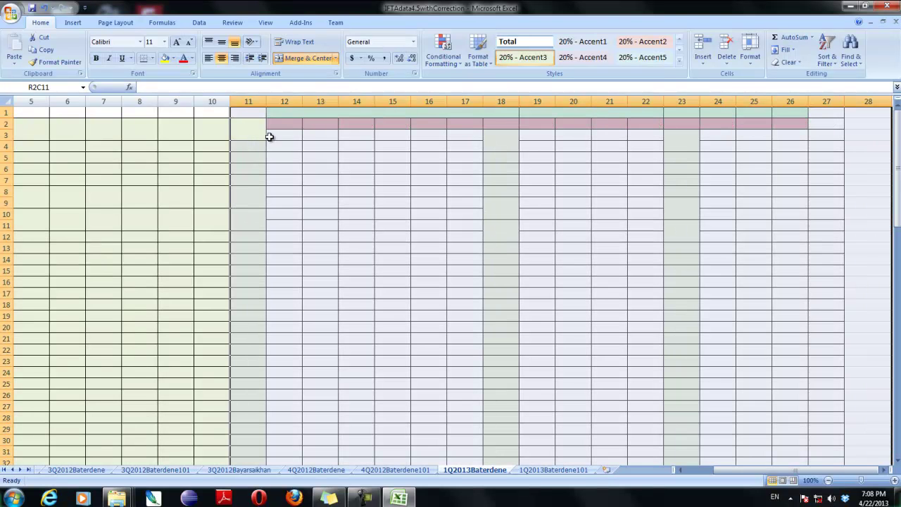
{"action": "scroll", "coordinate": [352, 277], "scroll_direction": "down", "scroll_amount": 18}
{"action": "scroll", "coordinate": [504, 339], "scroll_direction": "down", "scroll_amount": 8}
{"action": "scroll", "coordinate": [493, 352], "scroll_direction": "up", "scroll_amount": 3}
- Copy the complete trip table from the driver's 4Q2012 sheet, from R1C1 through the total rows and the totals column
{"action": "left_click", "coordinate": [298, 472]}
{"action": "scroll", "coordinate": [163, 260], "scroll_direction": "up", "scroll_amount": 20}
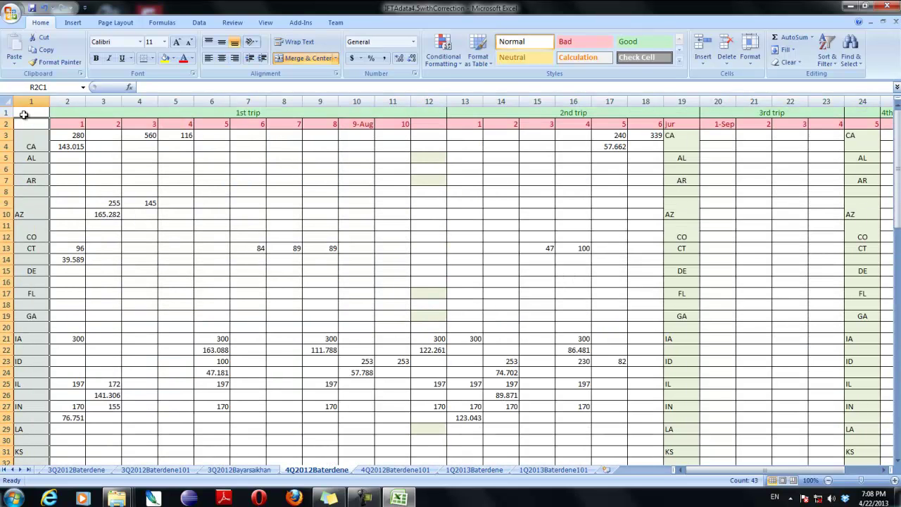
{"action": "left_click", "coordinate": [24, 114]}
{"action": "left_click_drag", "start_coordinate": [23, 112], "coordinate": [841, 438]}
{"action": "key", "text": "ctrl+c"}
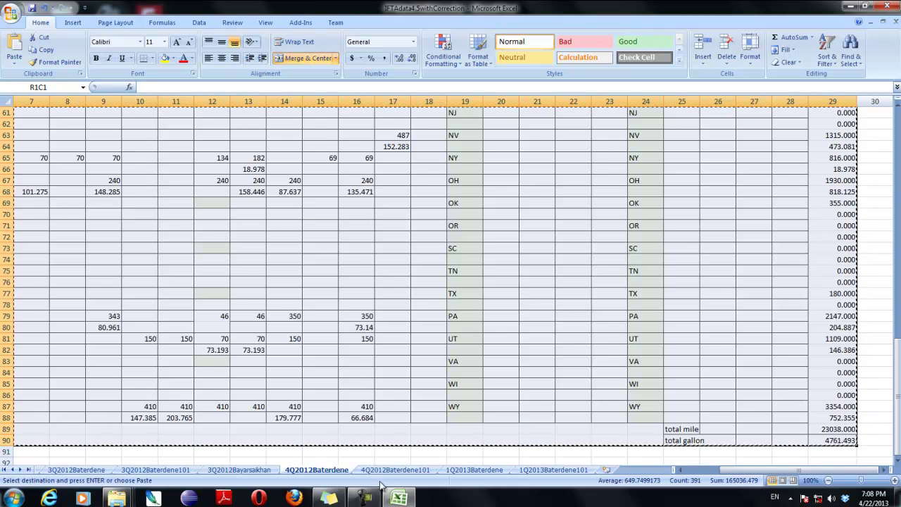
- Paste the copied trip table into the 1Q2013 sheet starting at R1C5 and check it down to the last rows
{"action": "left_click", "coordinate": [463, 471]}
{"action": "scroll", "coordinate": [117, 190], "scroll_direction": "up", "scroll_amount": 20}
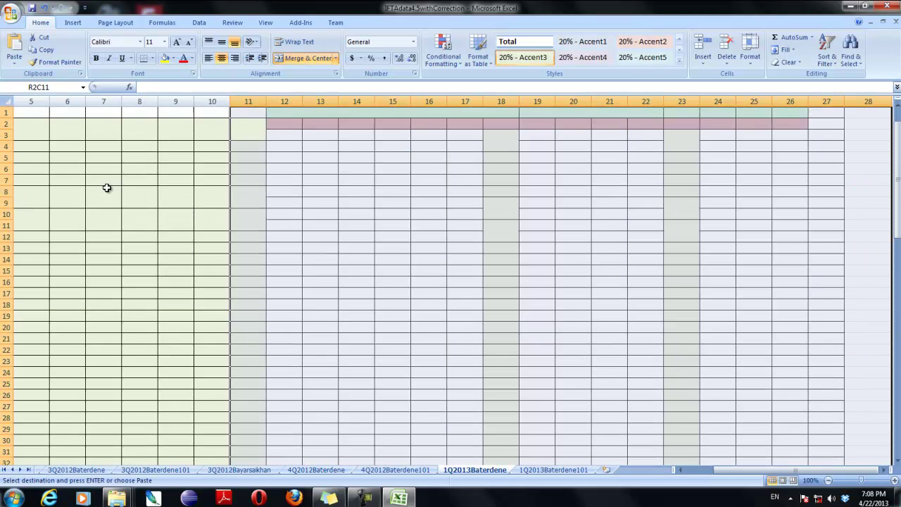
{"action": "left_click", "coordinate": [30, 114]}
{"action": "key", "text": "ctrl+v"}
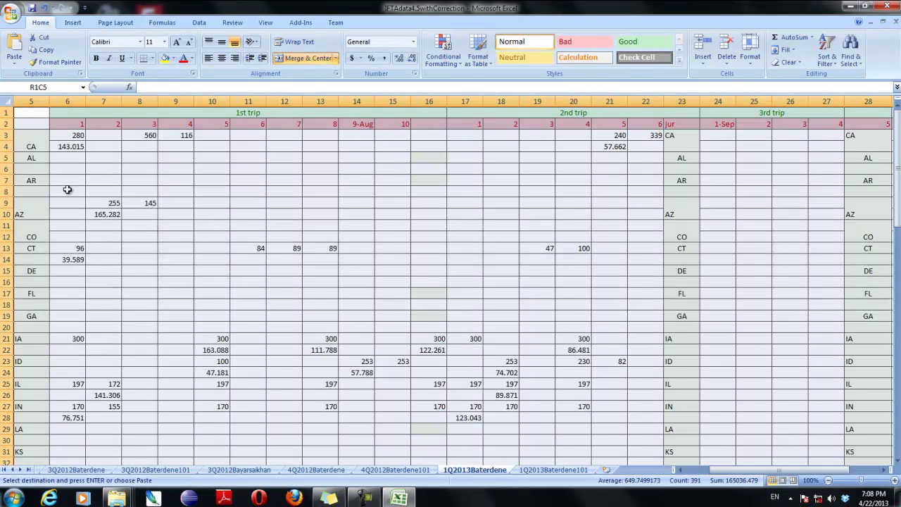
{"action": "scroll", "coordinate": [245, 269], "scroll_direction": "down", "scroll_amount": 20}
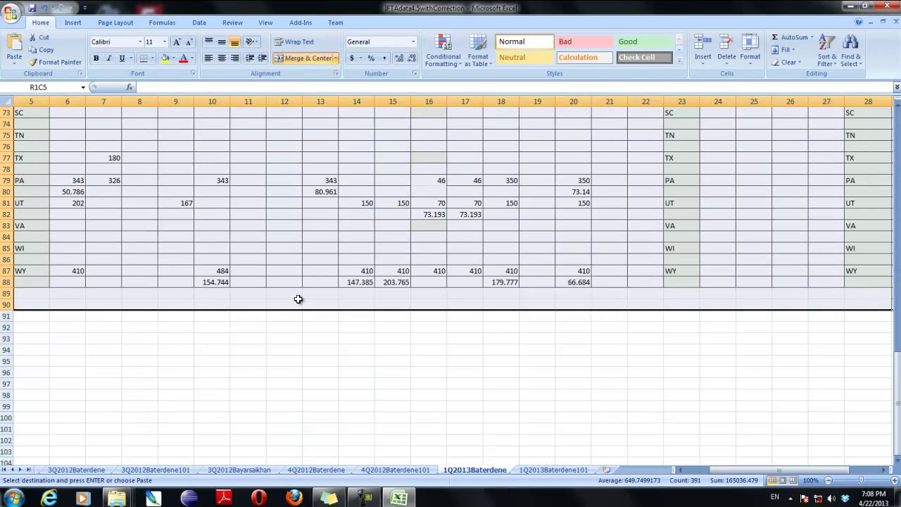
{"action": "left_click", "coordinate": [67, 247]}
{"action": "scroll", "coordinate": [71, 271], "scroll_direction": "up", "scroll_amount": 20}
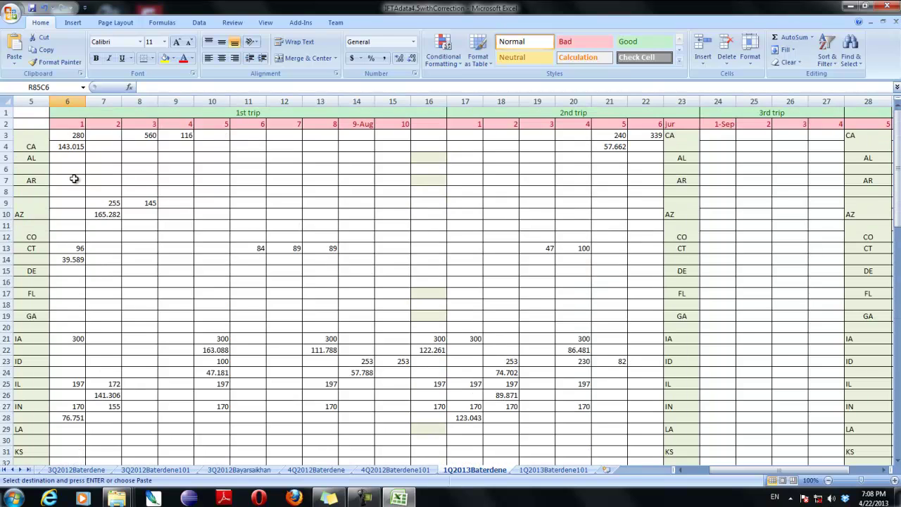
- Clear the pasted first- and second-trip mileage and gallon figures in columns 6 to 22, rows 3 to 88
{"action": "left_click_drag", "start_coordinate": [68, 135], "coordinate": [633, 418]}
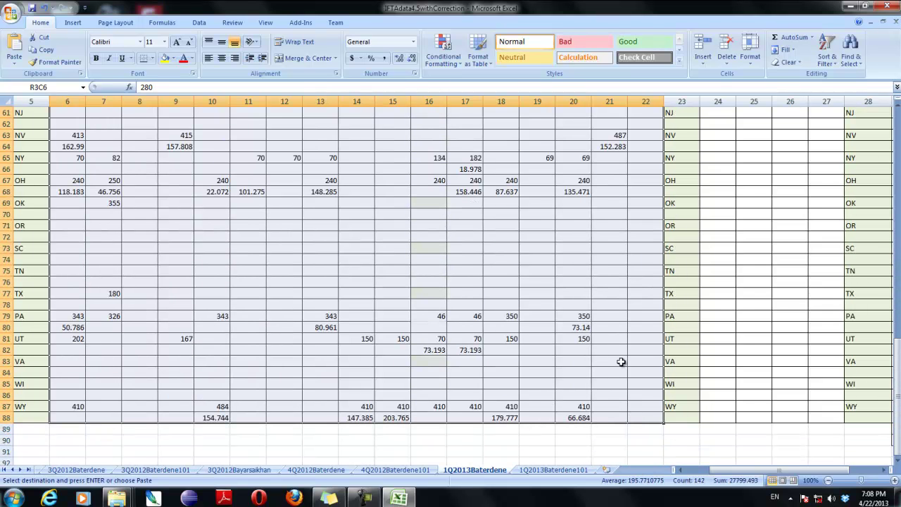
{"action": "key", "text": "Return"}
{"action": "left_click_drag", "start_coordinate": [750, 478], "coordinate": [681, 470]}
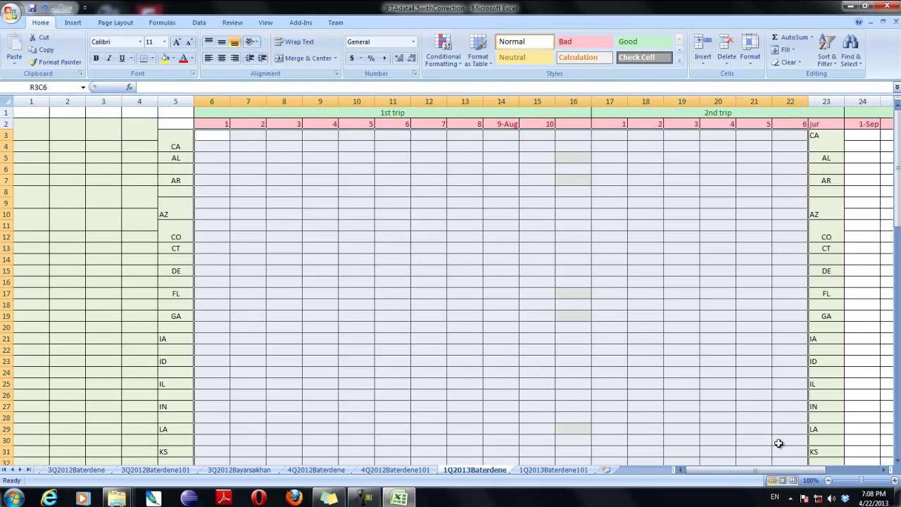
{"action": "left_click", "coordinate": [317, 237]}
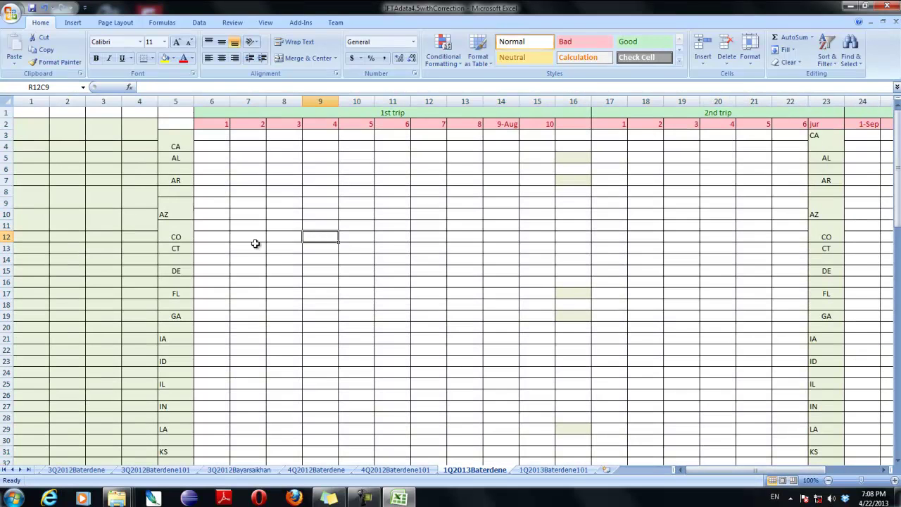
{"action": "left_click", "coordinate": [241, 161]}
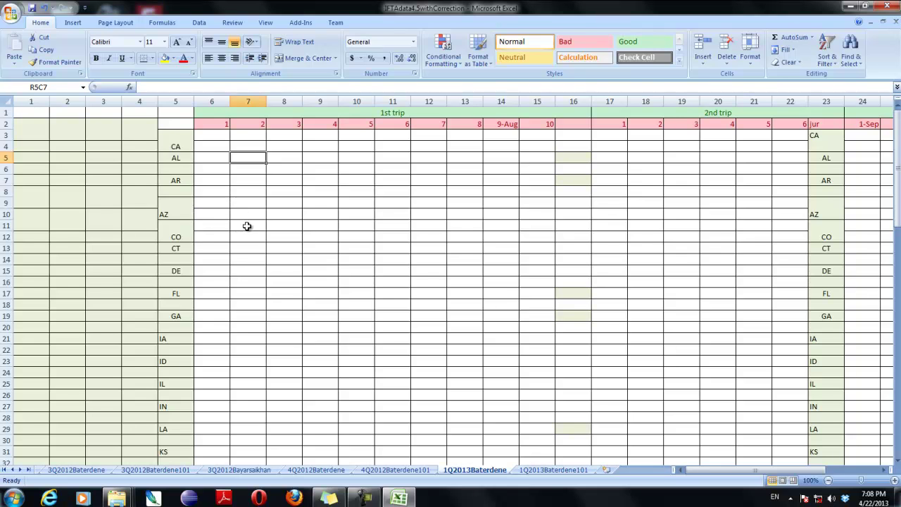
- Undo the clearing of the first- and second-trip figures and select R2C3
{"action": "key", "text": "ctrl+z"}
{"action": "key", "text": "ctrl+c"}
{"action": "left_click", "coordinate": [159, 136]}
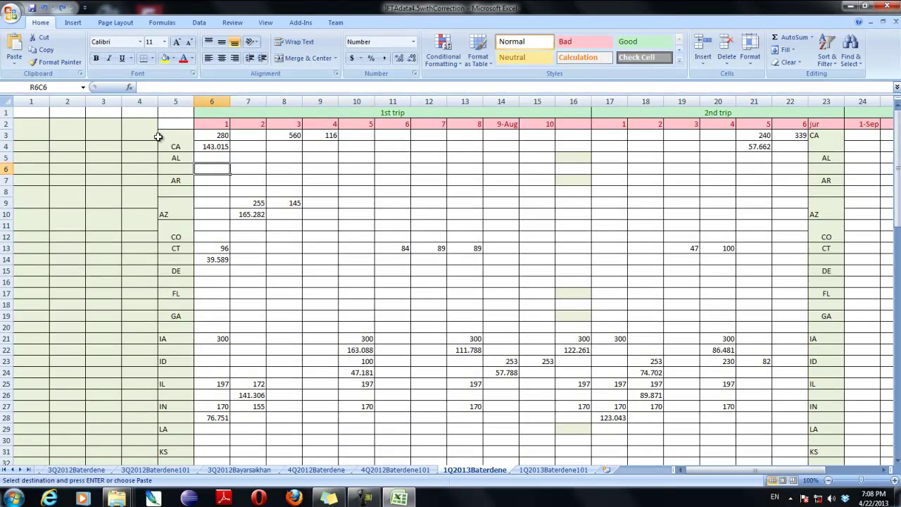
{"action": "left_click", "coordinate": [111, 125]}
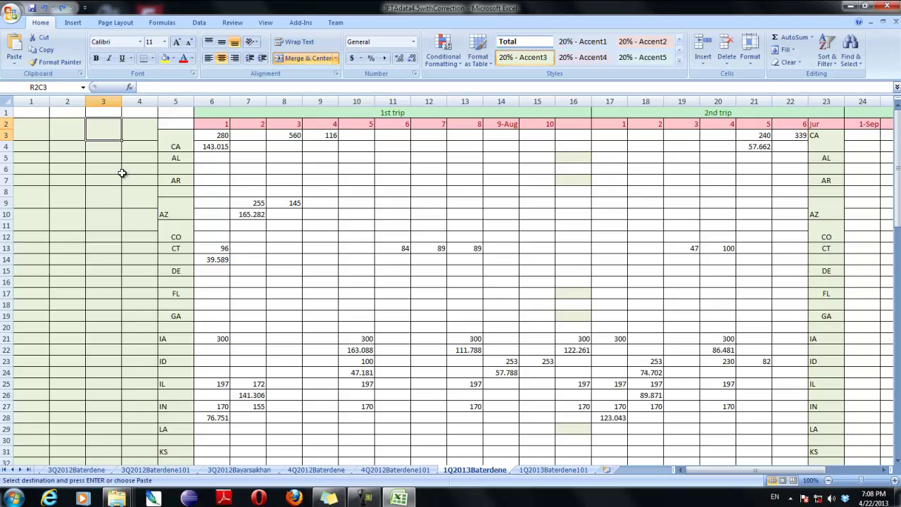
- Undo the trip table paste and the earlier clearing from column 11 onward
{"action": "key", "text": "ctrl+y"}
{"action": "key", "text": "ctrl+z"}
{"action": "key", "text": "ctrl+z"}
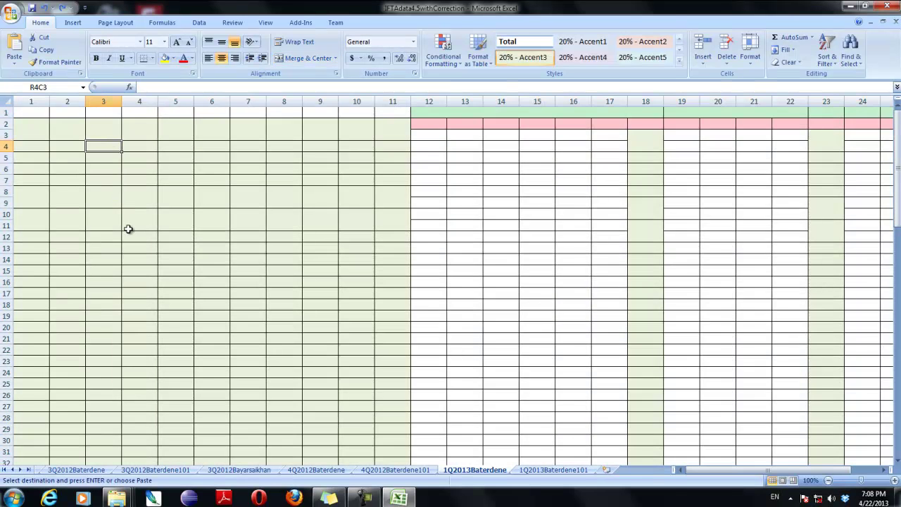
{"action": "key", "text": "ctrl+z"}
{"action": "key", "text": "ctrl+z"}
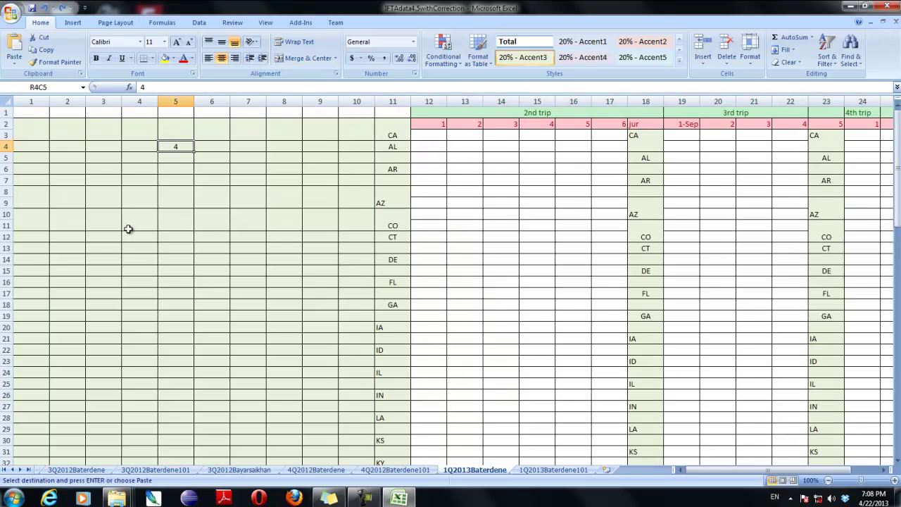
- Clear the contents of the entire 1Q2013 sheet
{"action": "key", "text": "ctrl+a"}
{"action": "key", "text": "Delete"}
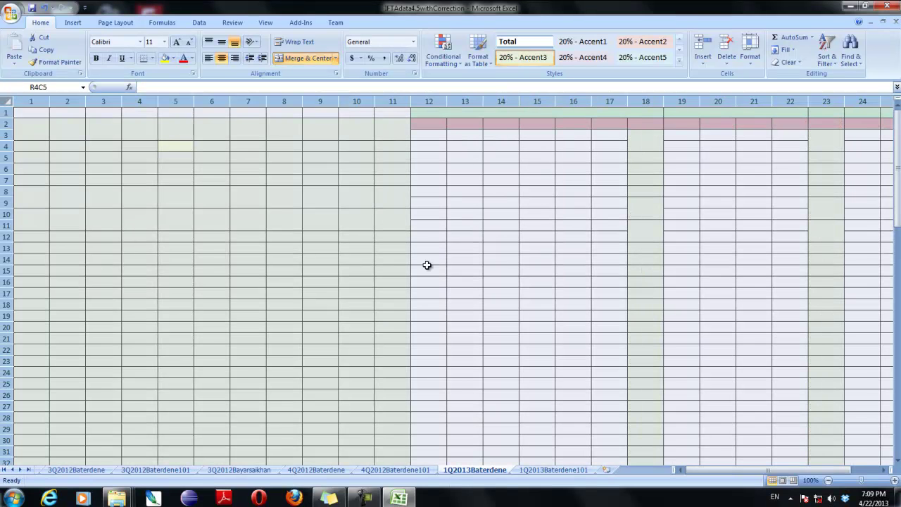
{"action": "left_click", "coordinate": [805, 498]}
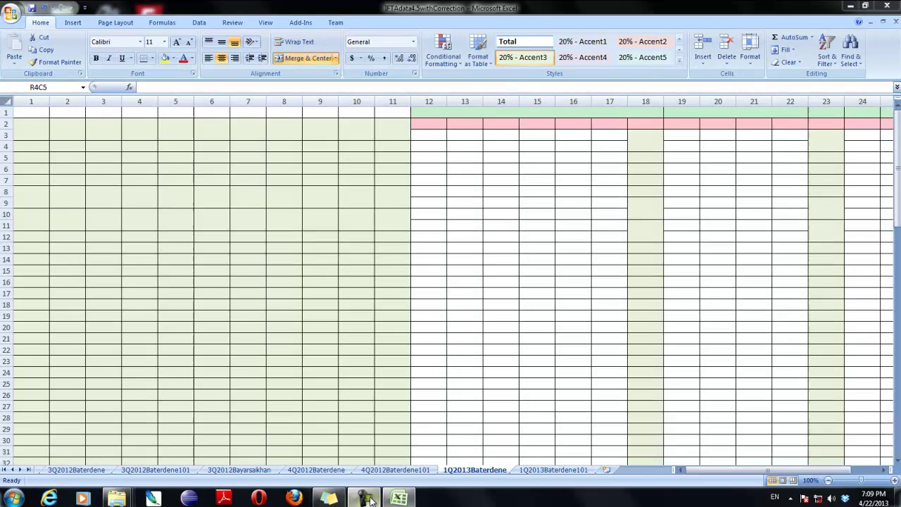
{"action": "left_click", "coordinate": [848, 444]}
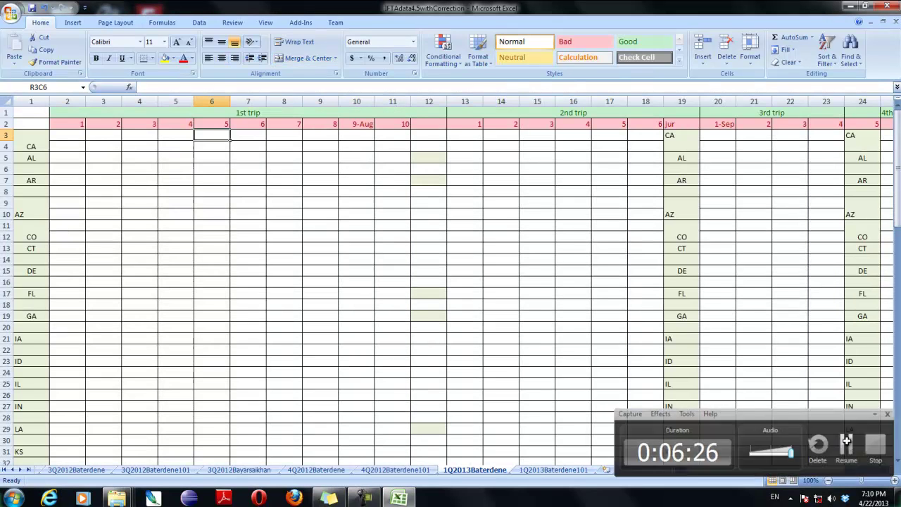
- Enter the first trip's day 1 figures for CA in column 2: 285 miles and 189.236 gallons
{"action": "left_click", "coordinate": [102, 137]}
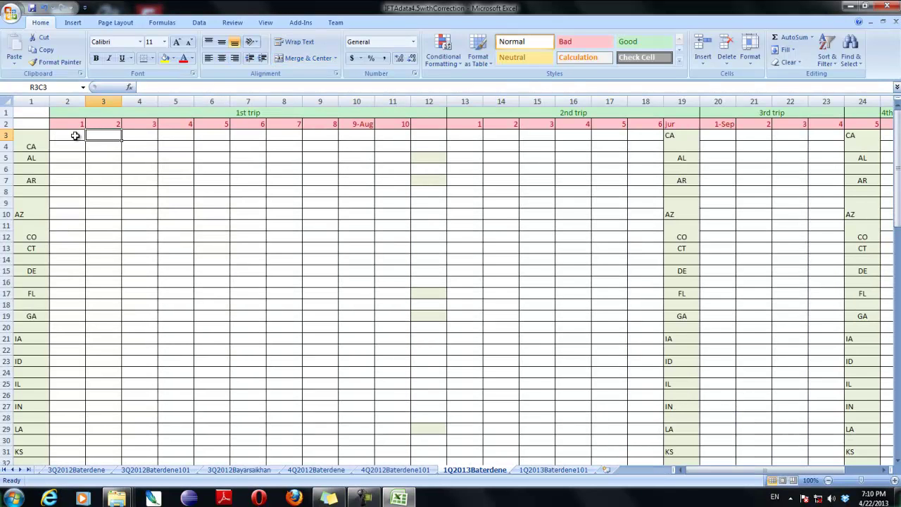
{"action": "left_click", "coordinate": [73, 135]}
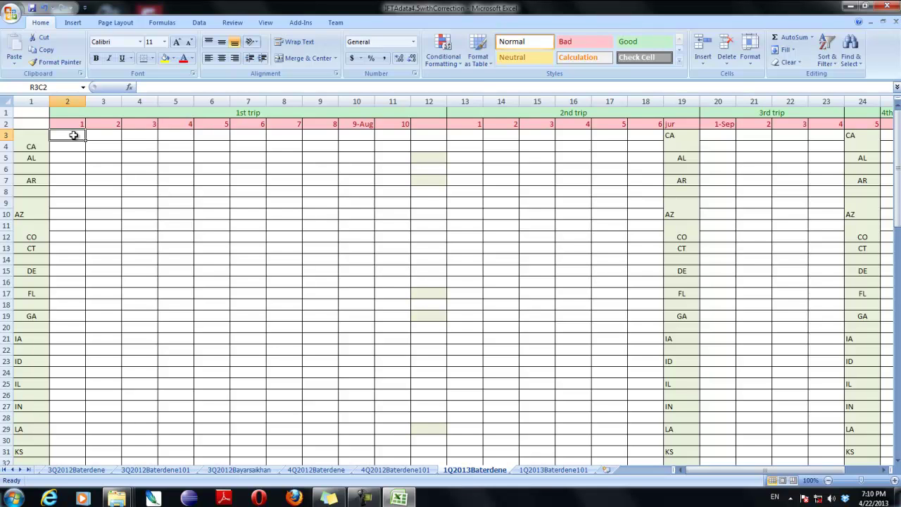
{"action": "type", "text": "285"}
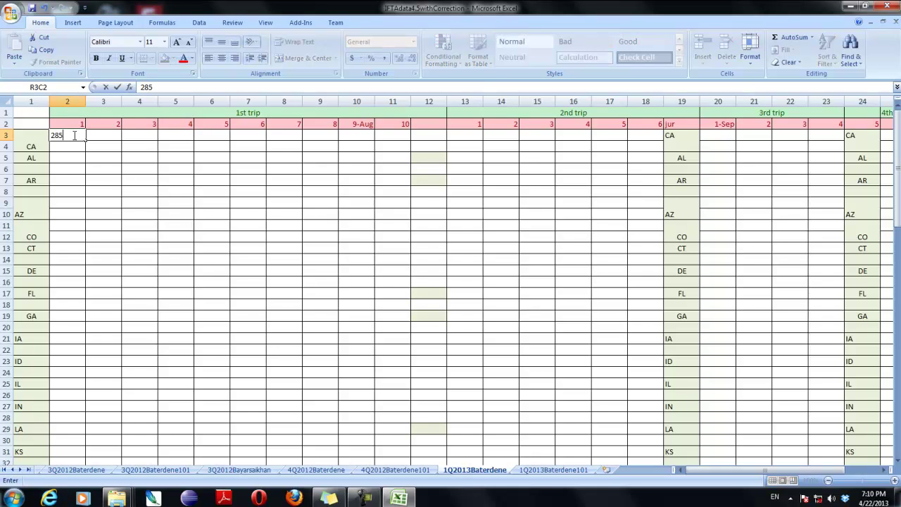
{"action": "left_click", "coordinate": [73, 147]}
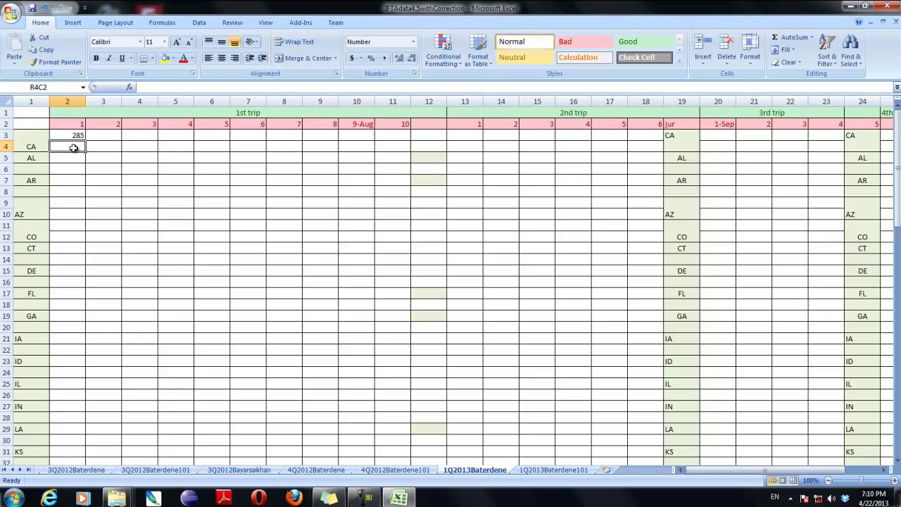
{"action": "type", "text": "189.236"}
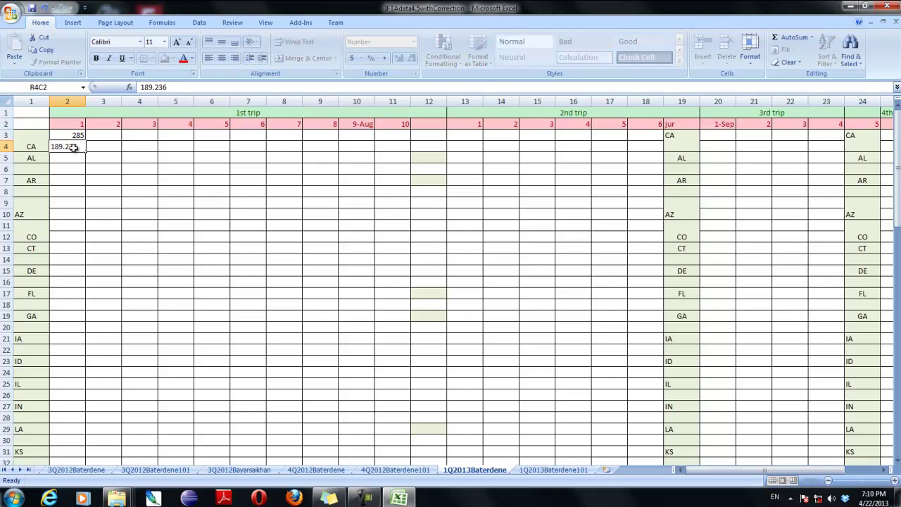
{"action": "key", "text": "Return"}
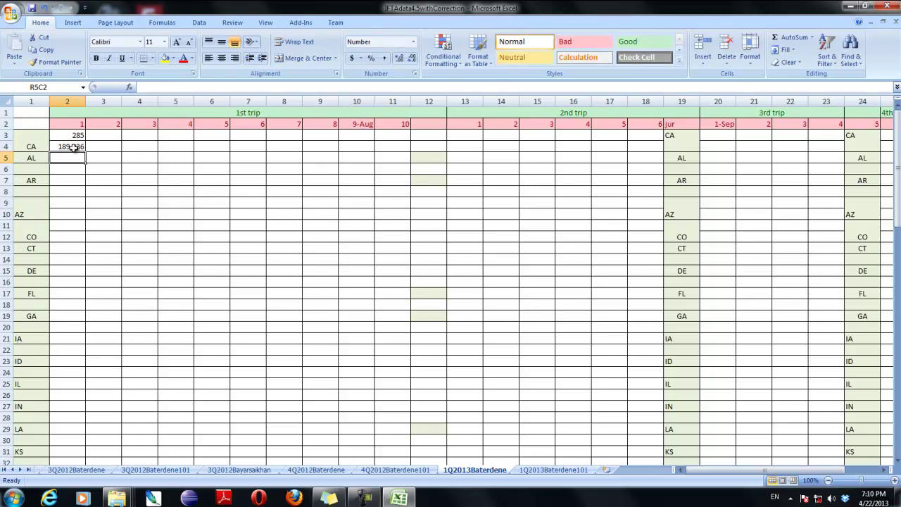
- Enter 410 miles for NV in column 2, day 1 of the first trip
{"action": "scroll", "coordinate": [72, 273], "scroll_direction": "down", "scroll_amount": 10}
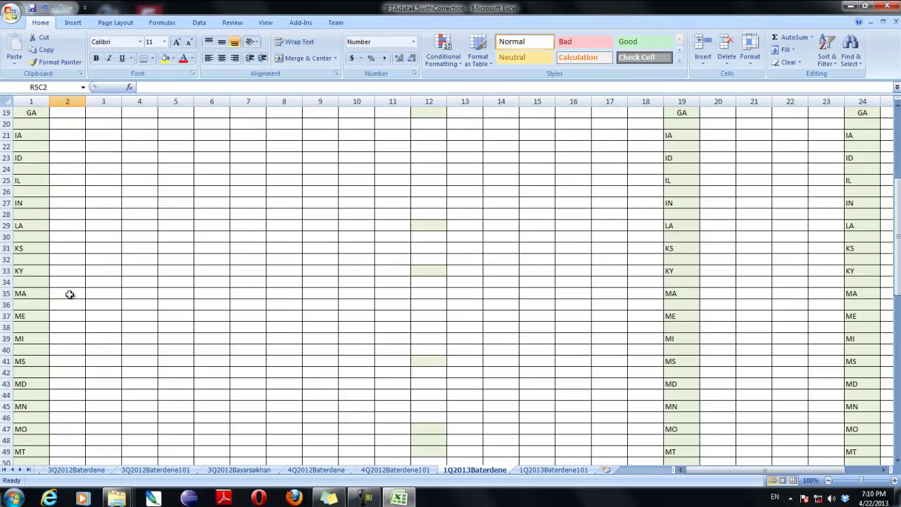
{"action": "scroll", "coordinate": [70, 380], "scroll_direction": "down", "scroll_amount": 2}
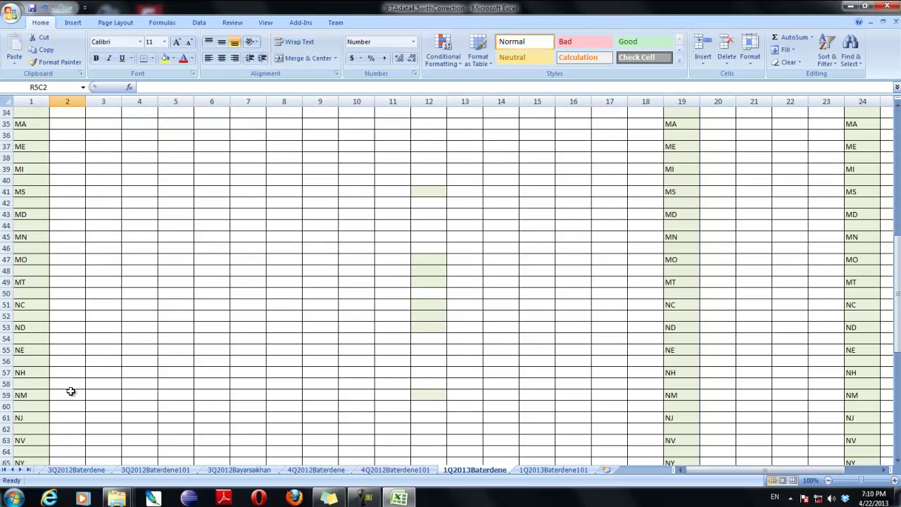
{"action": "left_click", "coordinate": [63, 407]}
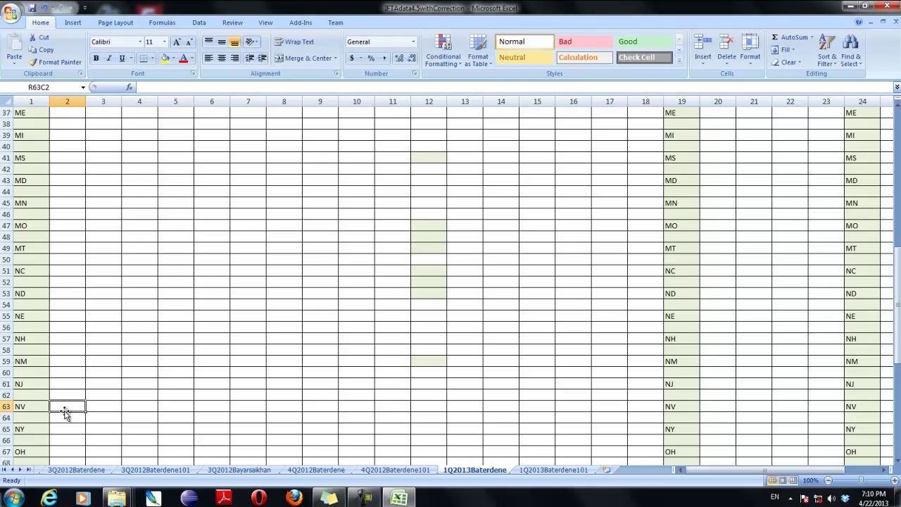
{"action": "scroll", "coordinate": [65, 412], "scroll_direction": "down", "scroll_amount": 2}
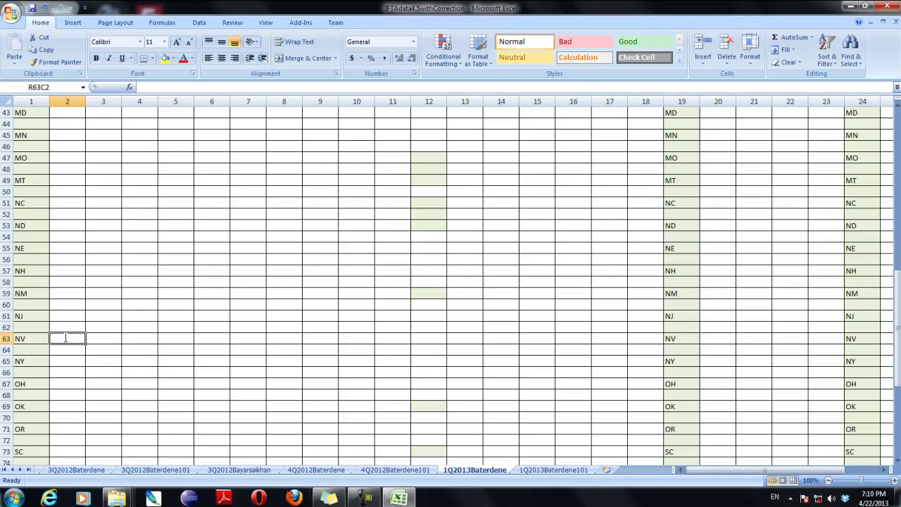
{"action": "type", "text": "410"}
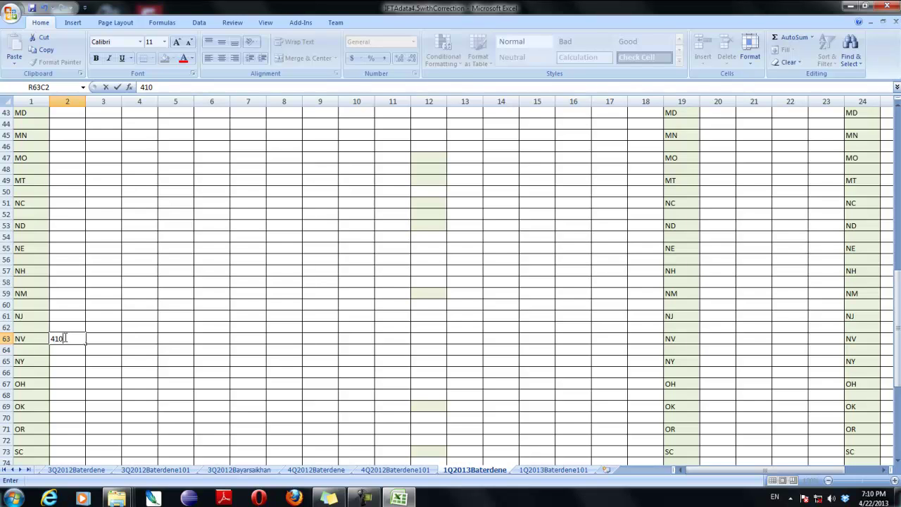
{"action": "key", "text": "Return"}
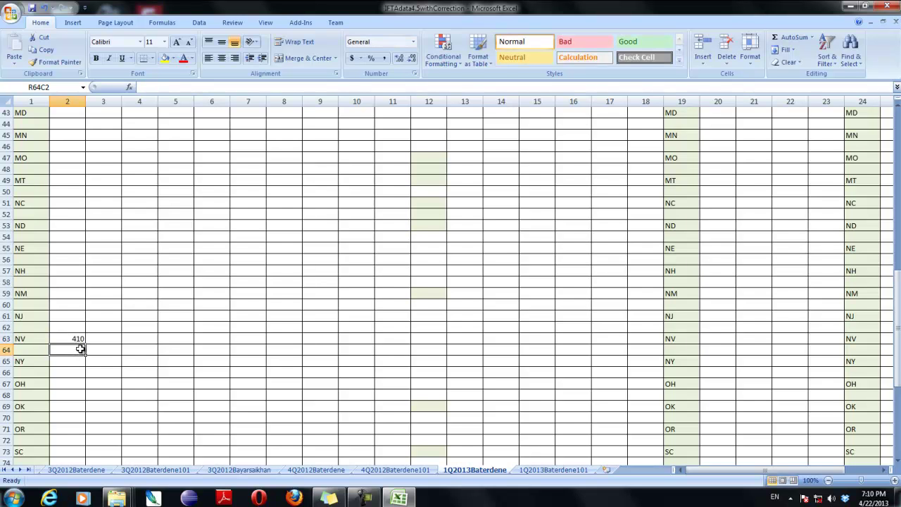
- Enter 120 miles for UT in column 2, day 1 of the first trip
{"action": "scroll", "coordinate": [69, 367], "scroll_direction": "down", "scroll_amount": 3}
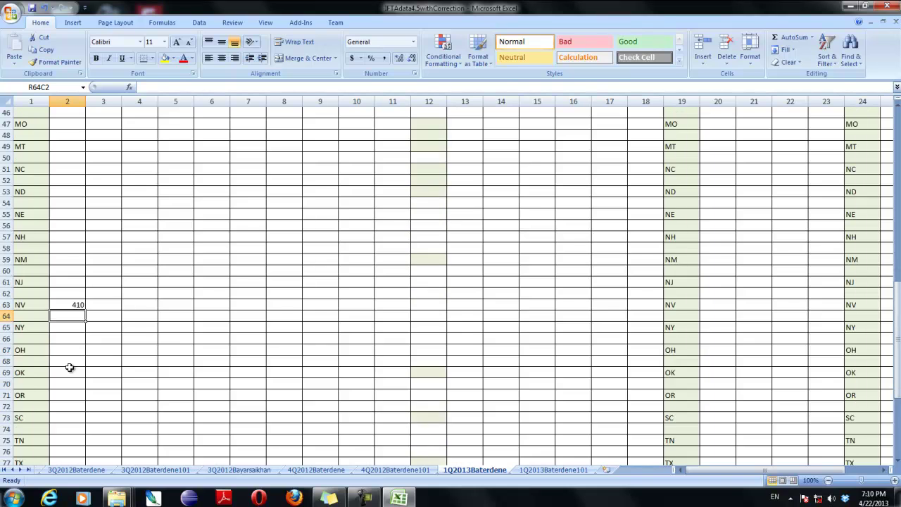
{"action": "scroll", "coordinate": [70, 367], "scroll_direction": "down", "scroll_amount": 1}
{"action": "left_click", "coordinate": [70, 405]}
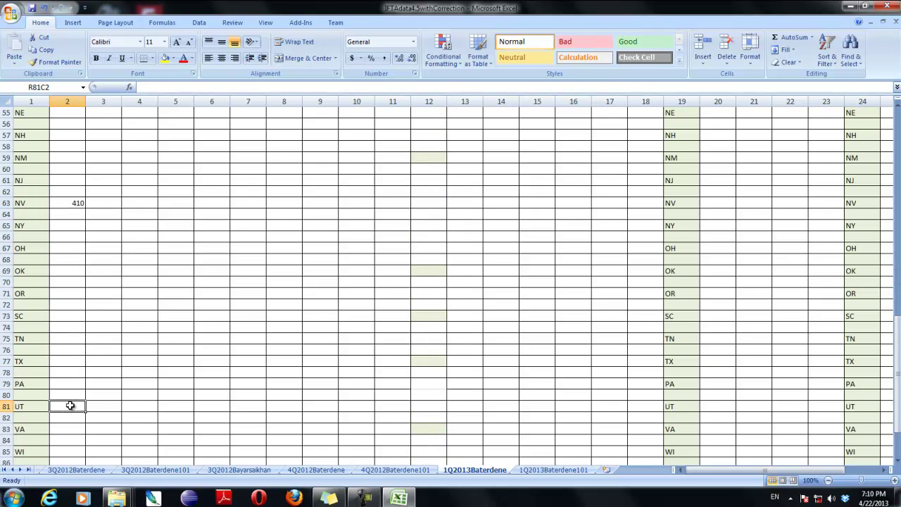
{"action": "type", "text": "1"}
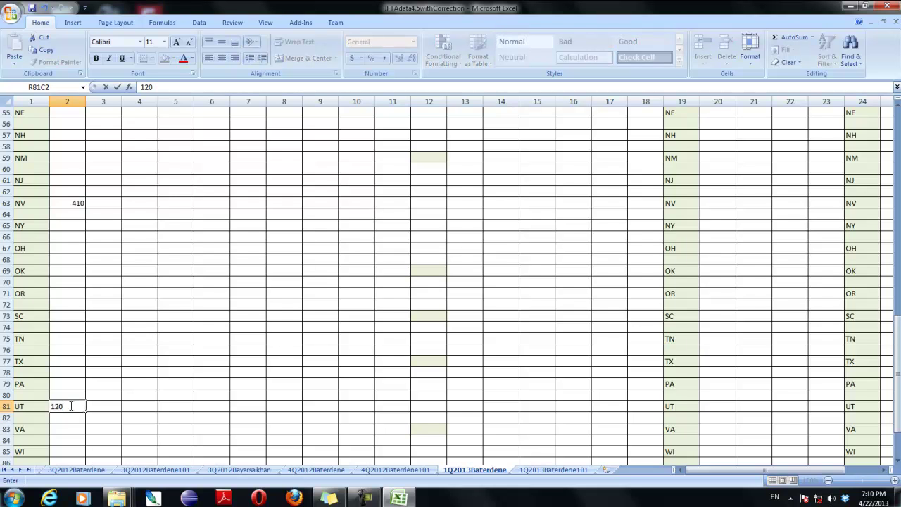
{"action": "type", "text": "20"}
- Enter 69 miles for UT in column 3, day 2 of the first trip
{"action": "scroll", "coordinate": [76, 398], "scroll_direction": "up", "scroll_amount": 18}
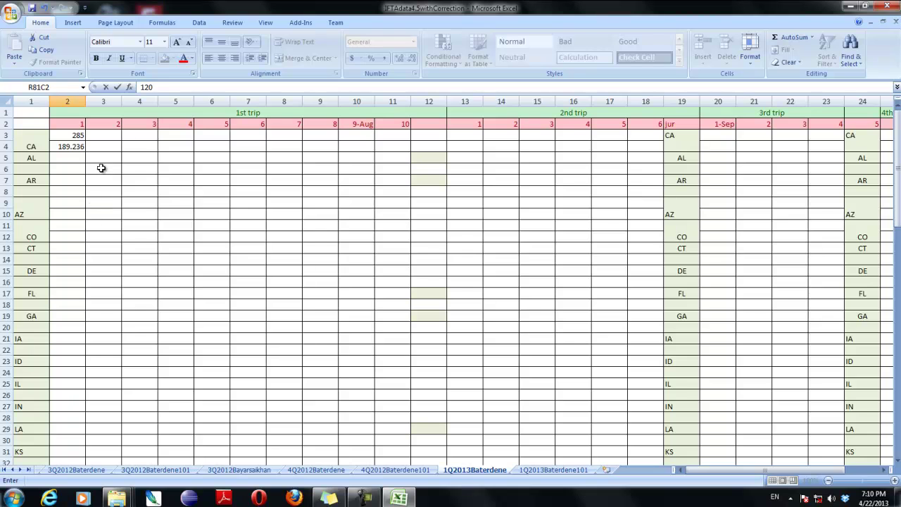
{"action": "left_click", "coordinate": [110, 125]}
{"action": "left_click", "coordinate": [103, 136]}
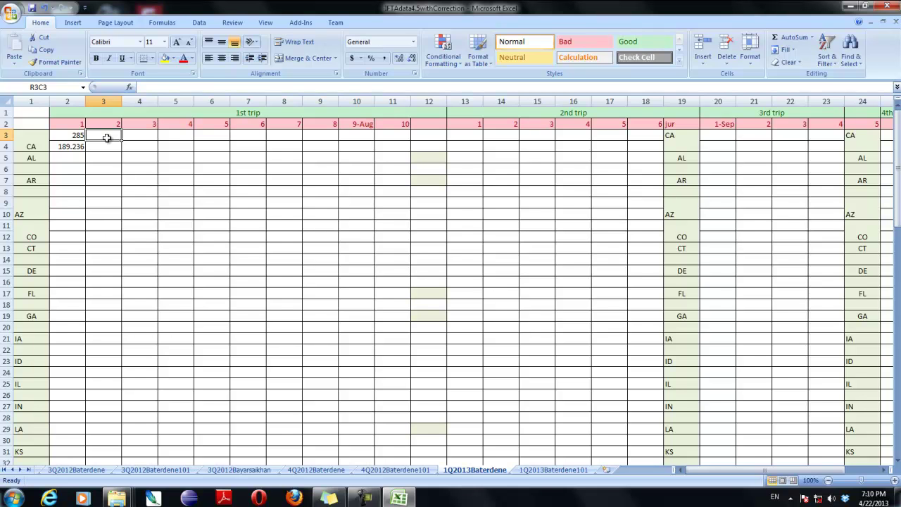
{"action": "scroll", "coordinate": [102, 247], "scroll_direction": "down", "scroll_amount": 16}
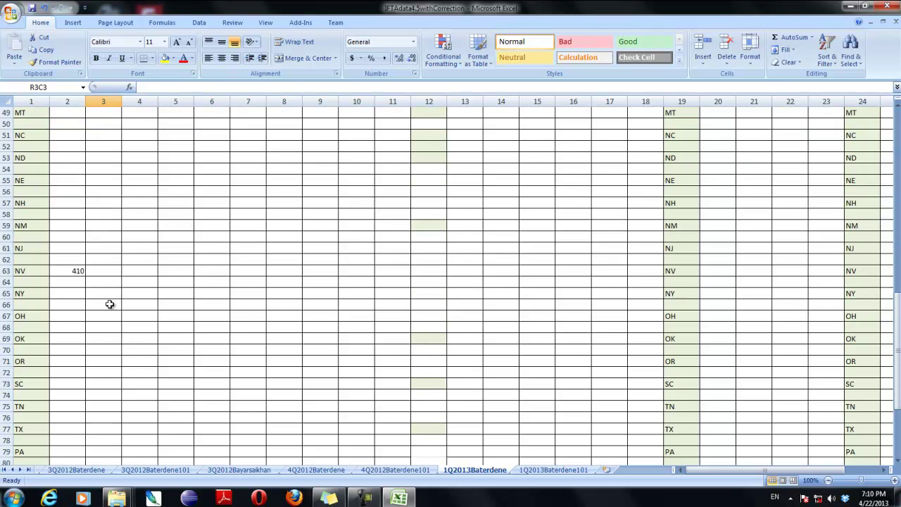
{"action": "left_click", "coordinate": [104, 269]}
{"action": "scroll", "coordinate": [104, 274], "scroll_direction": "down", "scroll_amount": 5}
{"action": "left_click", "coordinate": [109, 303]}
{"action": "type", "text": "69"}
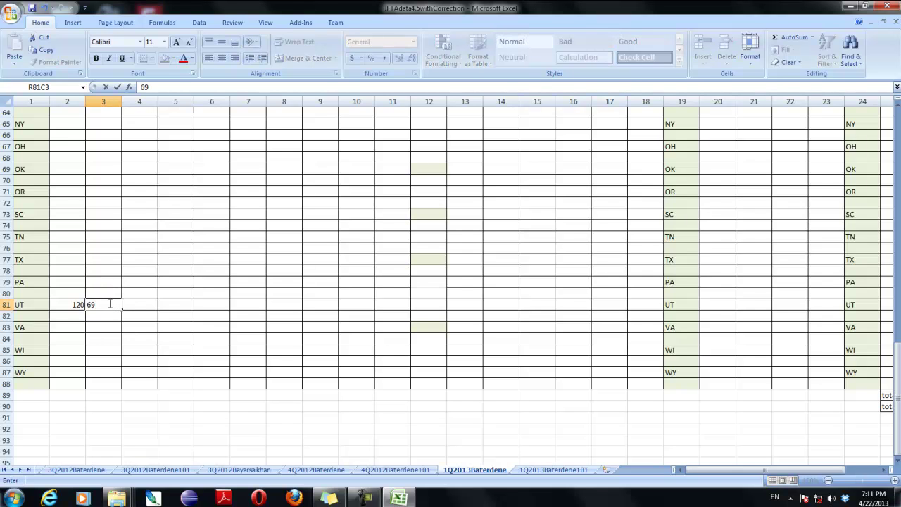
{"action": "left_click", "coordinate": [129, 304]}
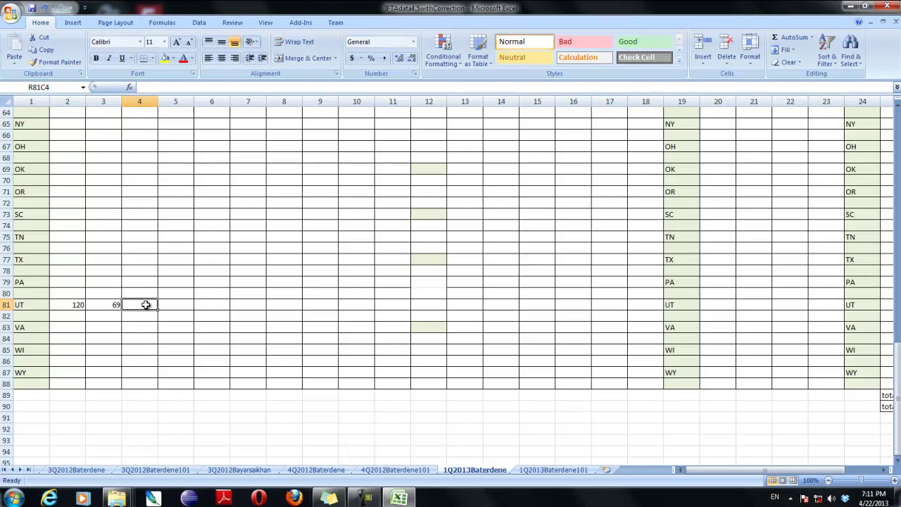
- Enter the first trip's day 2 figures for ID in column 3: 242 miles and 56.743 gallons
{"action": "scroll", "coordinate": [106, 291], "scroll_direction": "up", "scroll_amount": 4}
{"action": "left_click", "coordinate": [106, 289]}
{"action": "scroll", "coordinate": [105, 288], "scroll_direction": "up", "scroll_amount": 10}
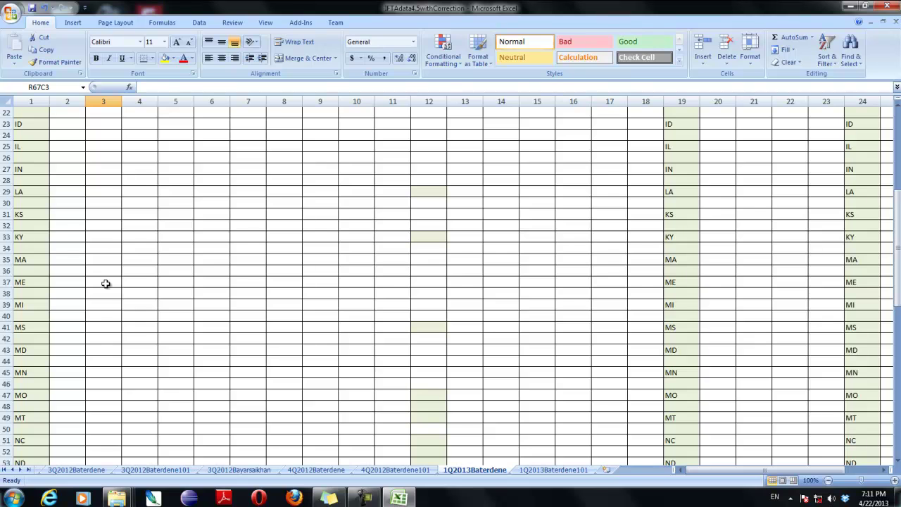
{"action": "left_click", "coordinate": [105, 127]}
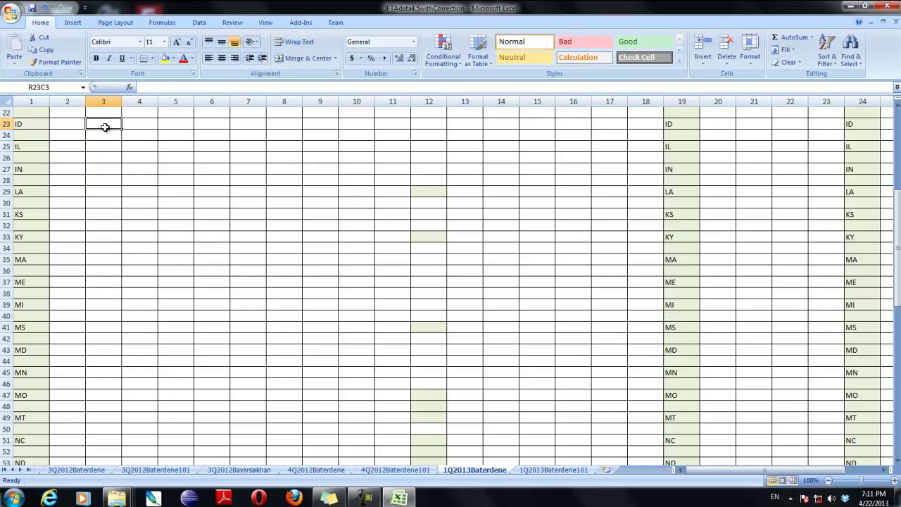
{"action": "type", "text": "242"}
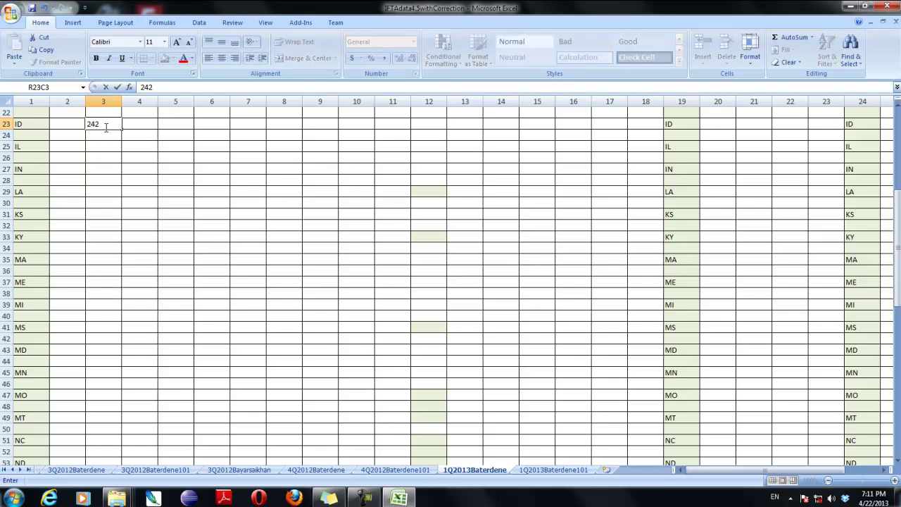
{"action": "key", "text": "ctrl+Return"}
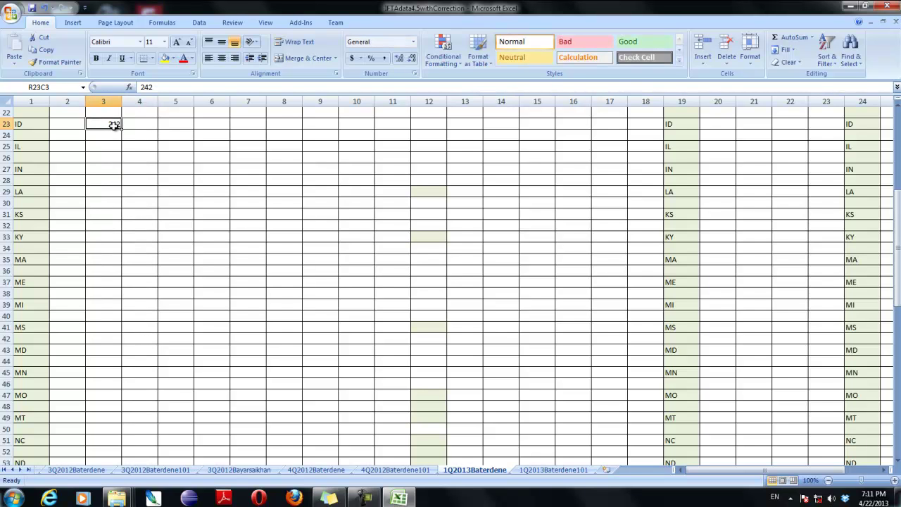
{"action": "left_click", "coordinate": [112, 136]}
{"action": "type", "text": "56.743"}
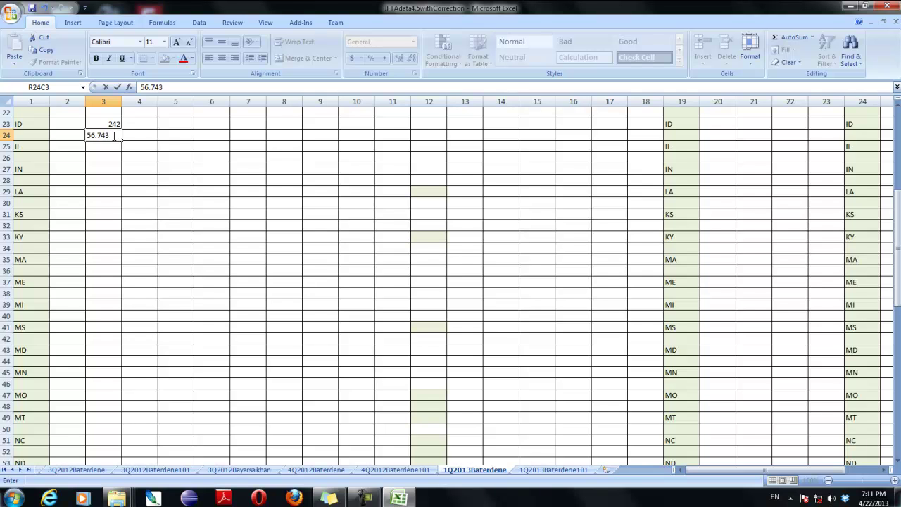
{"action": "left_click", "coordinate": [111, 138]}
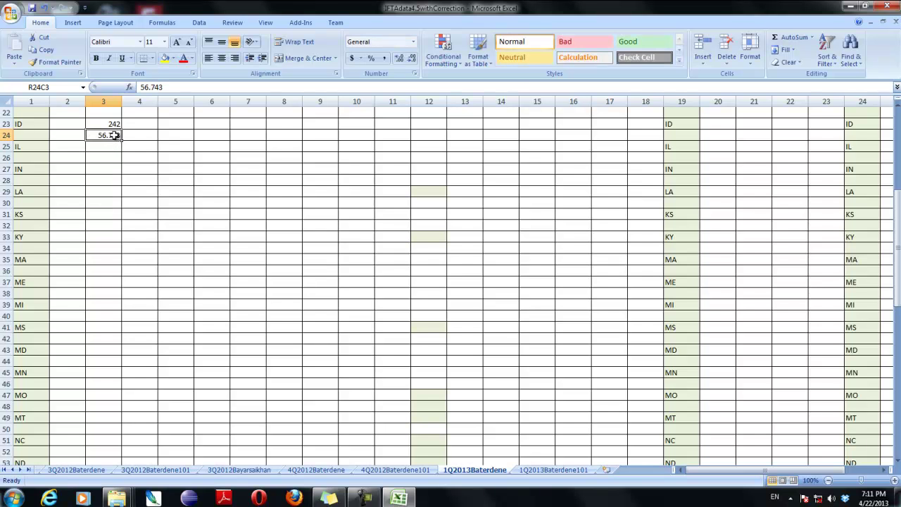
- Save the workbook with the new first-trip entries
{"action": "scroll", "coordinate": [117, 147], "scroll_direction": "up", "scroll_amount": 3}
{"action": "scroll", "coordinate": [116, 146], "scroll_direction": "up", "scroll_amount": 4}
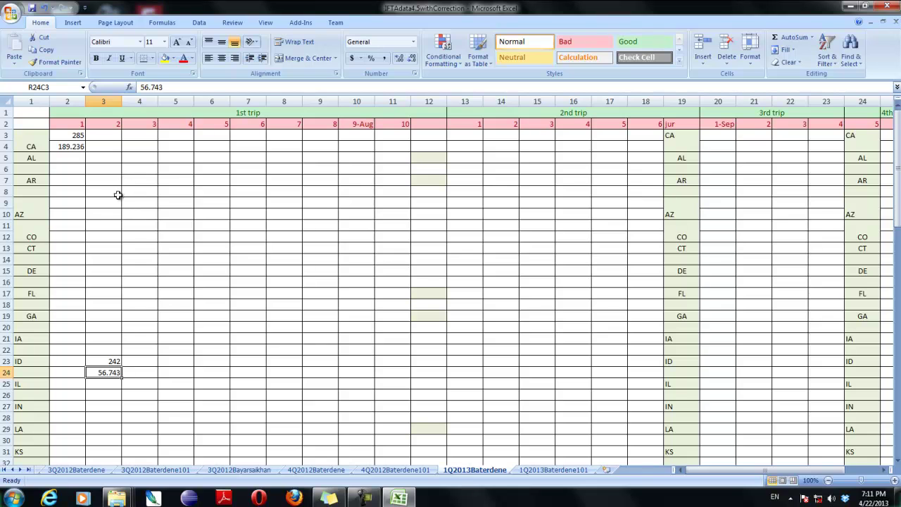
{"action": "key", "text": "ctrl+s"}
- Examine the state totals in column 29 and the total mile and total gallon formulas in rows 89 and 90
{"action": "left_click_drag", "start_coordinate": [690, 470], "coordinate": [739, 470]}
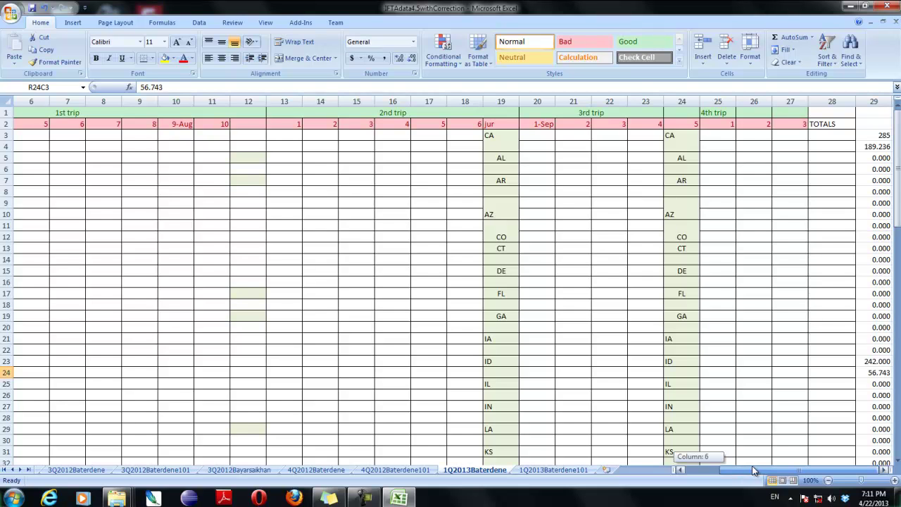
{"action": "scroll", "coordinate": [852, 151], "scroll_direction": "down", "scroll_amount": 20}
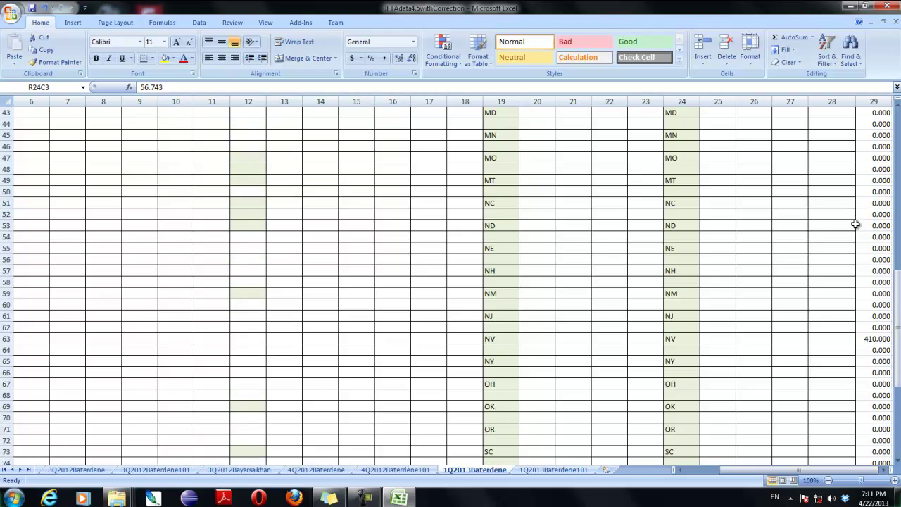
{"action": "scroll", "coordinate": [855, 224], "scroll_direction": "down", "scroll_amount": 4}
{"action": "left_click", "coordinate": [874, 226]}
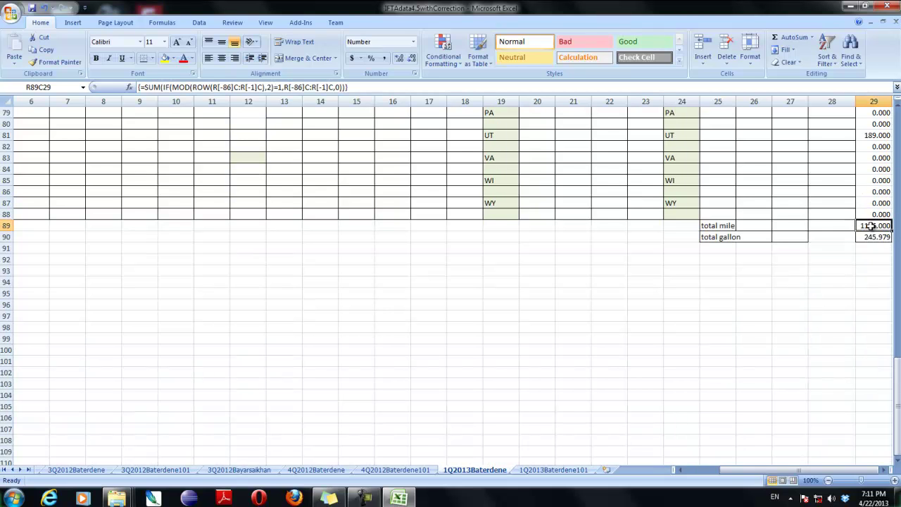
{"action": "left_click", "coordinate": [874, 237]}
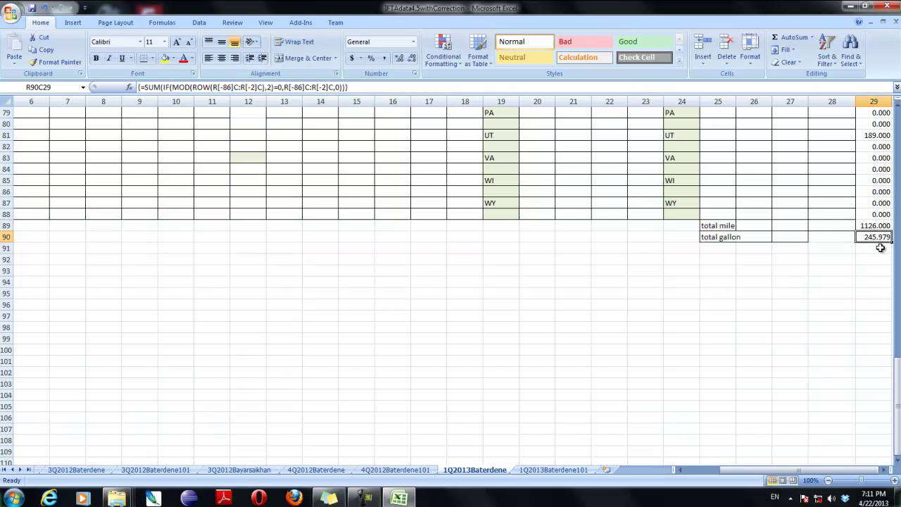
{"action": "left_click", "coordinate": [868, 226]}
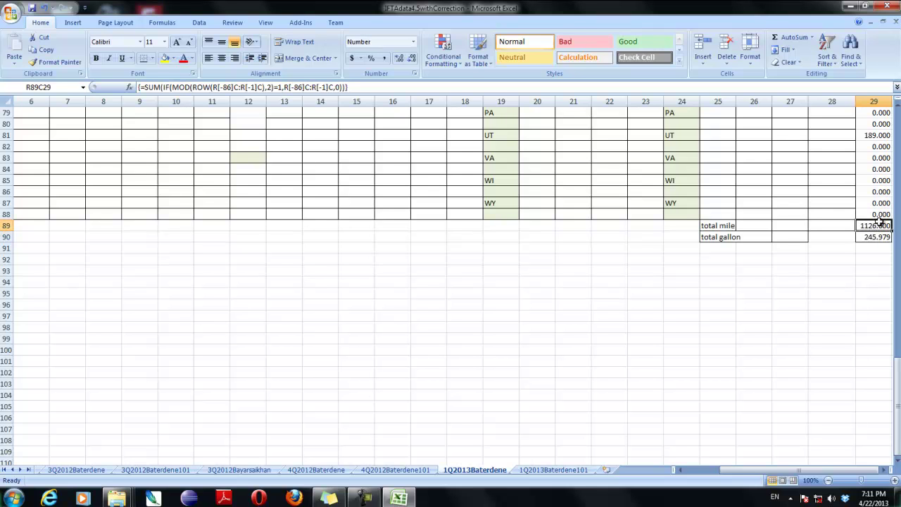
{"action": "scroll", "coordinate": [873, 224], "scroll_direction": "up", "scroll_amount": 20}
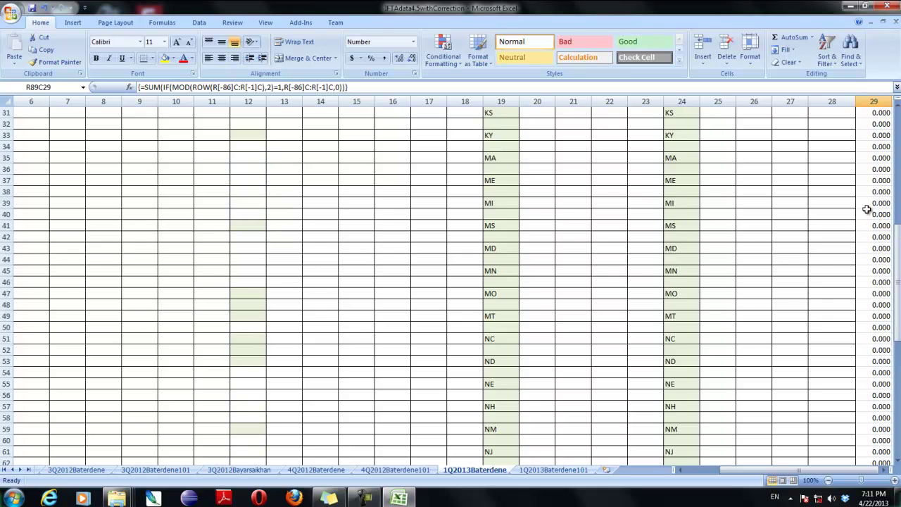
- Review the CA mile and gallon total formulas in R3C29 and R4C29 and the total rows at the sheet's end
{"action": "scroll", "coordinate": [868, 203], "scroll_direction": "up", "scroll_amount": 3}
{"action": "left_click", "coordinate": [875, 136]}
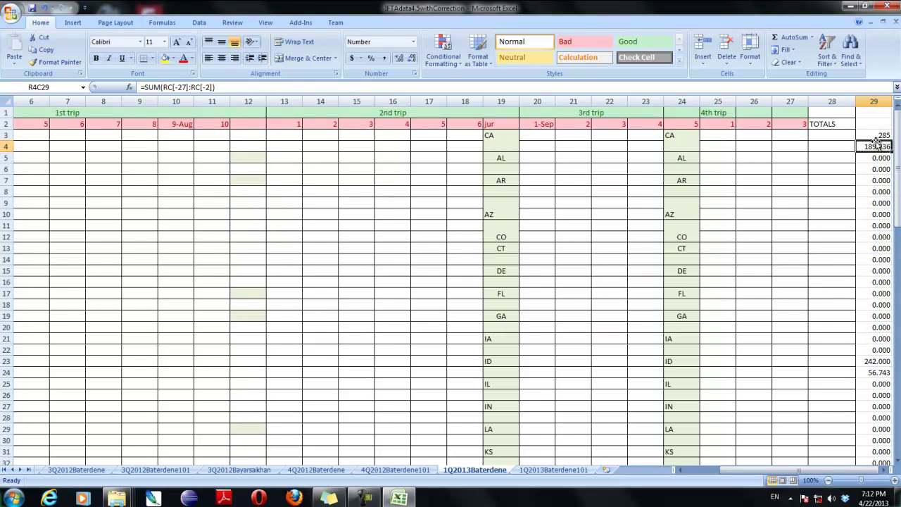
{"action": "left_click", "coordinate": [871, 147]}
{"action": "scroll", "coordinate": [873, 212], "scroll_direction": "down", "scroll_amount": 20}
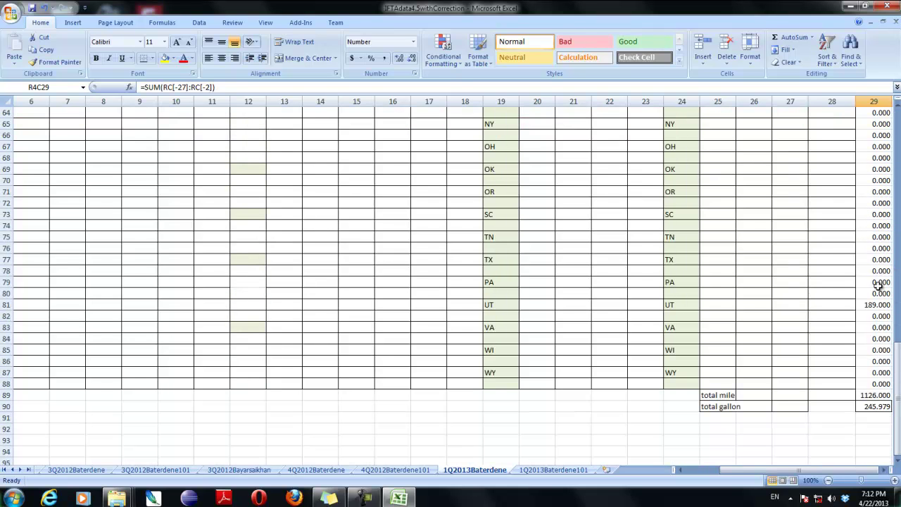
- Copy the whole tax table, R1C1 to R59C11, from the fourth-quarter 2012 101 sheet into the empty first-quarter 2013 101 sheet at R1C1
{"action": "left_click", "coordinate": [550, 469]}
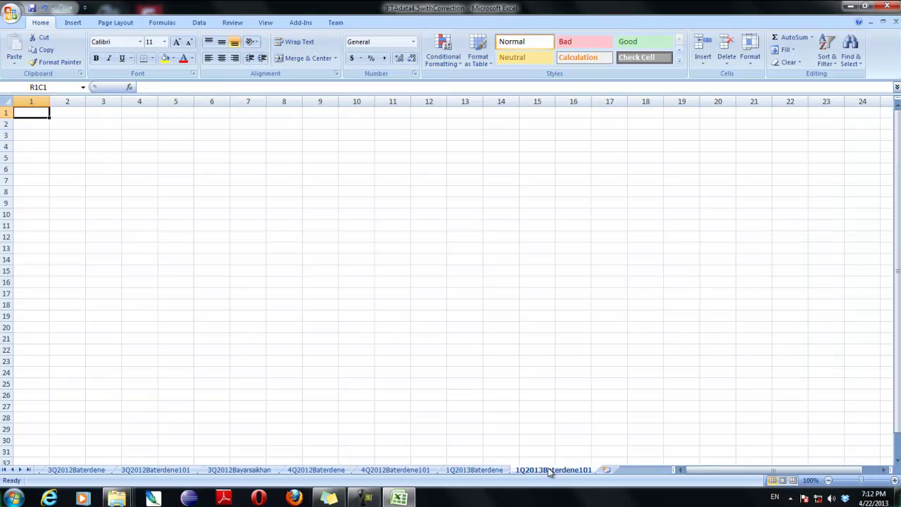
{"action": "left_click", "coordinate": [396, 470]}
{"action": "scroll", "coordinate": [298, 284], "scroll_direction": "up", "scroll_amount": 8}
{"action": "left_click_drag", "start_coordinate": [31, 115], "coordinate": [415, 126]}
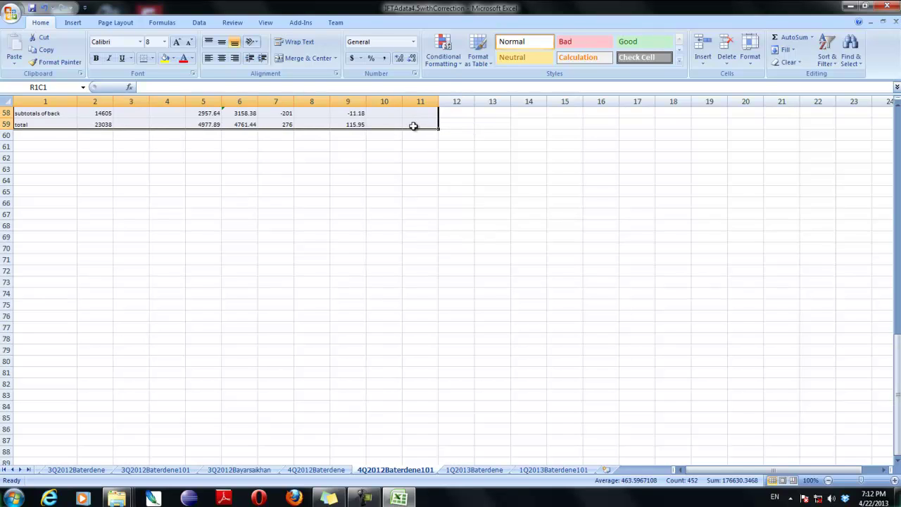
{"action": "key", "text": "ctrl+c"}
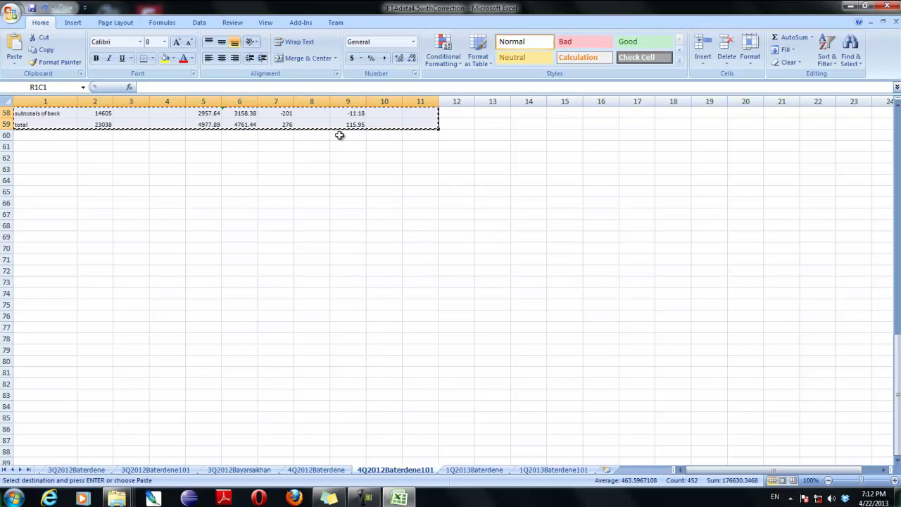
{"action": "left_click", "coordinate": [562, 470]}
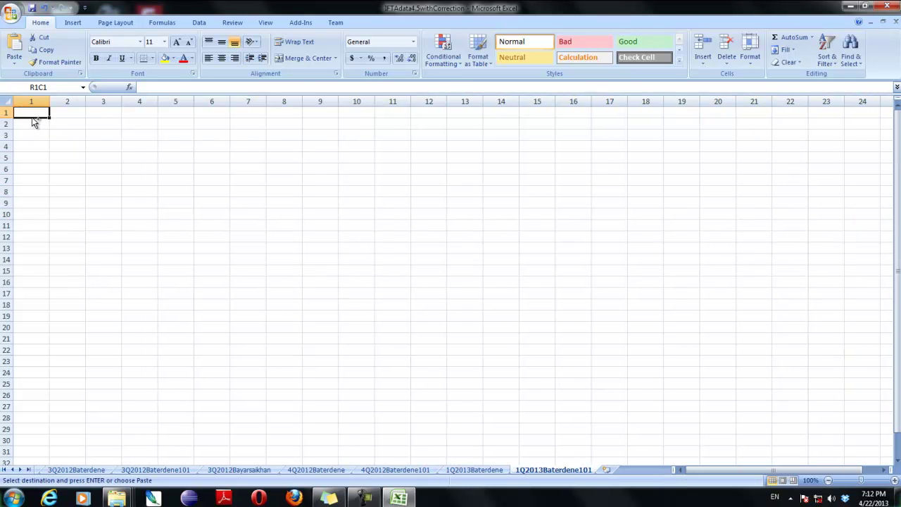
{"action": "key", "text": "ctrl+v"}
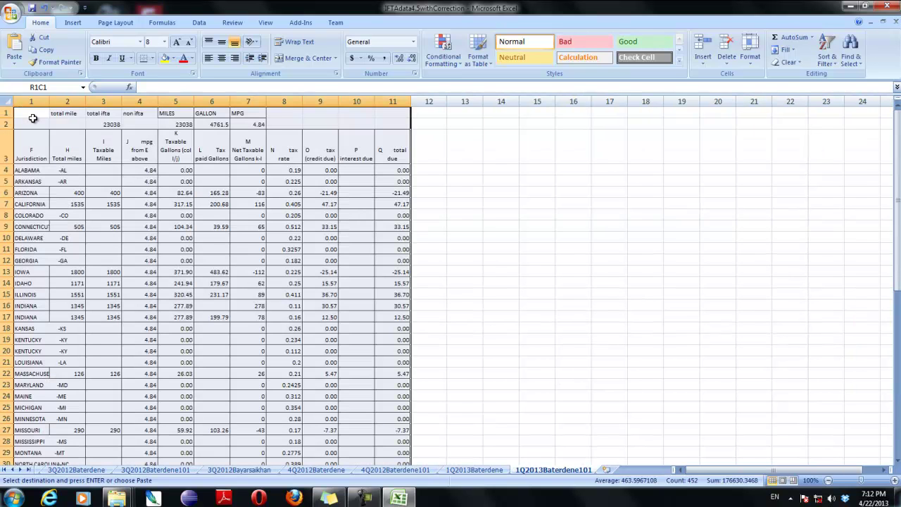
- Clear the old summary figures in row 2, columns 3 to 7, and widen the Jurisdiction column to fit the full state names
{"action": "left_click", "coordinate": [143, 147]}
{"action": "left_click_drag", "start_coordinate": [104, 124], "coordinate": [248, 127]}
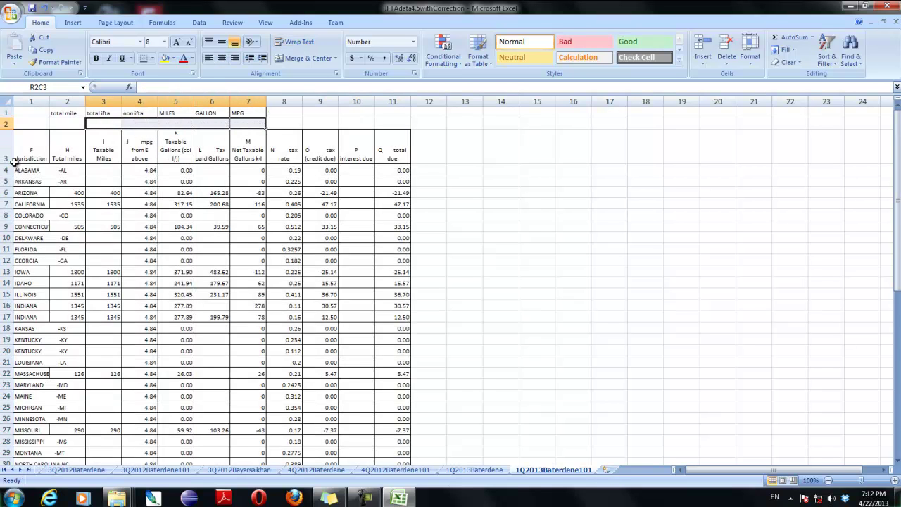
{"action": "key", "text": "Delete"}
{"action": "left_click", "coordinate": [31, 182]}
{"action": "left_click_drag", "start_coordinate": [49, 103], "coordinate": [89, 104]}
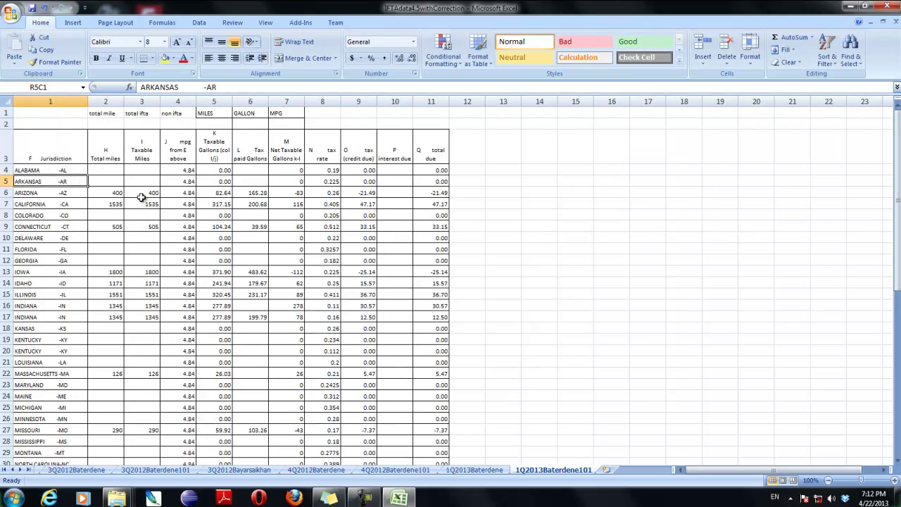
- Clear the Total miles, Taxable Miles, Tax paid Gallons and Net Taxable Gallons columns from the Arkansas row through Wyoming
{"action": "scroll", "coordinate": [173, 270], "scroll_direction": "down", "scroll_amount": 10}
{"action": "scroll", "coordinate": [154, 270], "scroll_direction": "up", "scroll_amount": 10}
{"action": "left_click_drag", "start_coordinate": [107, 181], "coordinate": [140, 429]}
{"action": "scroll", "coordinate": [139, 427], "scroll_direction": "up", "scroll_amount": 8}
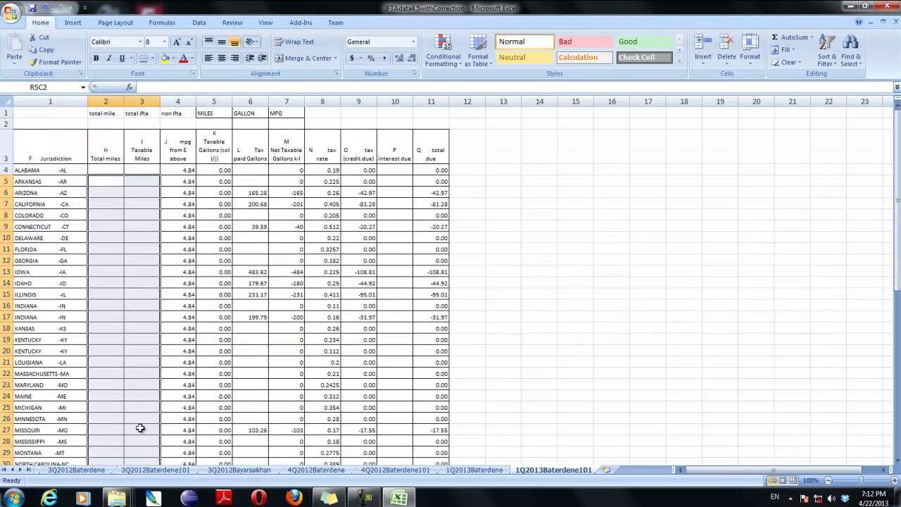
{"action": "left_click_drag", "start_coordinate": [251, 178], "coordinate": [279, 427]}
{"action": "scroll", "coordinate": [279, 426], "scroll_direction": "up", "scroll_amount": 8}
- Check the total due sum formula in R55C11 and the tax rate column
{"action": "scroll", "coordinate": [438, 282], "scroll_direction": "down", "scroll_amount": 12}
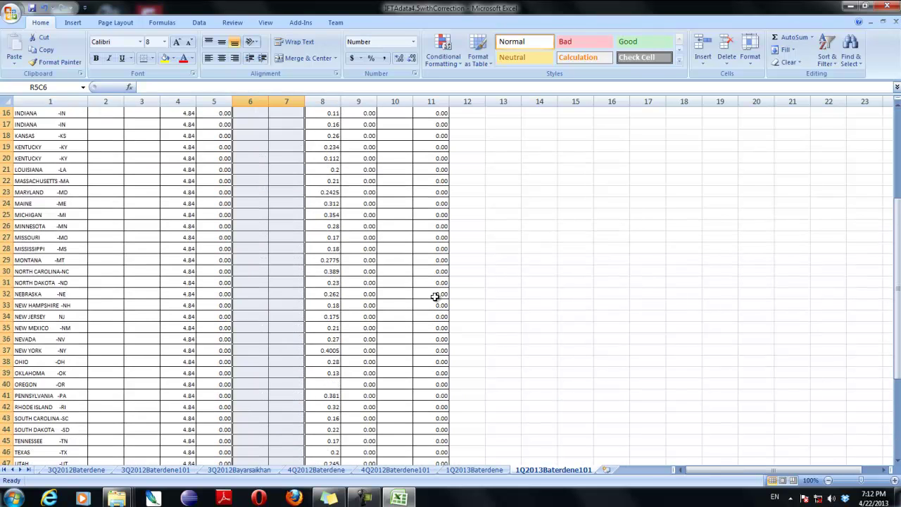
{"action": "left_click", "coordinate": [445, 317]}
{"action": "scroll", "coordinate": [354, 261], "scroll_direction": "up", "scroll_amount": 12}
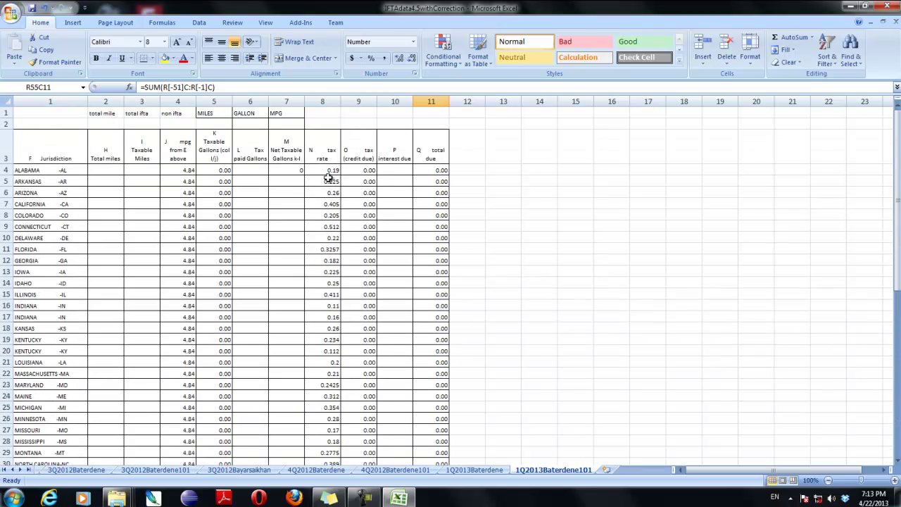
{"action": "left_click", "coordinate": [330, 193]}
{"action": "left_click", "coordinate": [331, 158]}
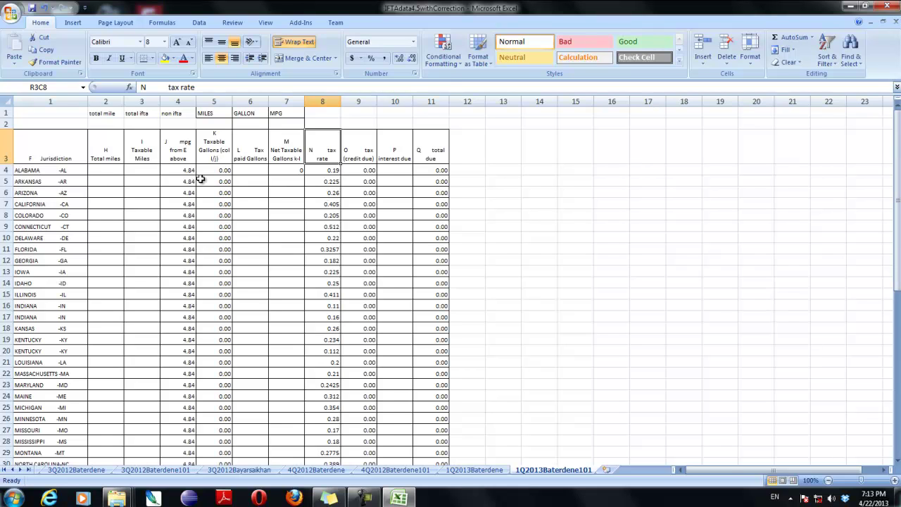
- Clear the mpg column for Alabama through Wyoming and check the Taxable Gallons formula beside it
{"action": "left_click", "coordinate": [178, 169]}
{"action": "left_click_drag", "start_coordinate": [183, 171], "coordinate": [185, 429]}
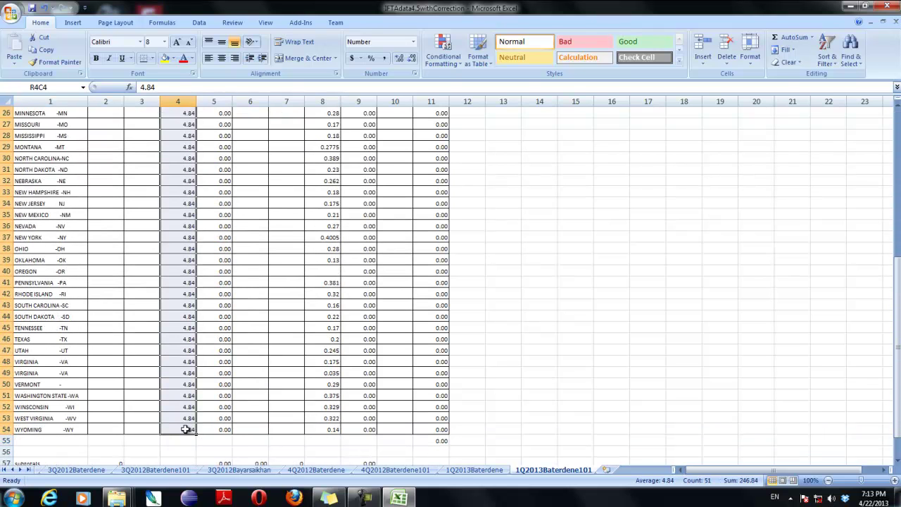
{"action": "key", "text": "Delete"}
{"action": "left_click", "coordinate": [216, 183]}
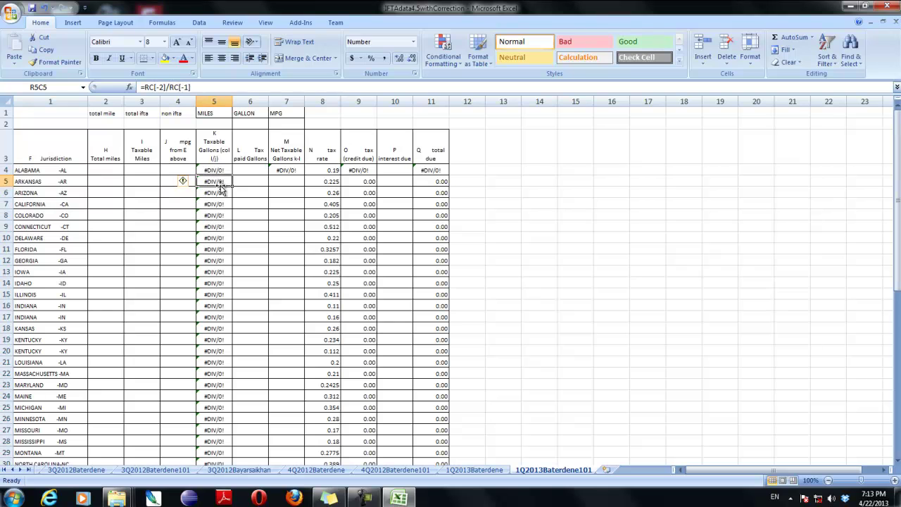
{"action": "left_click", "coordinate": [219, 171]}
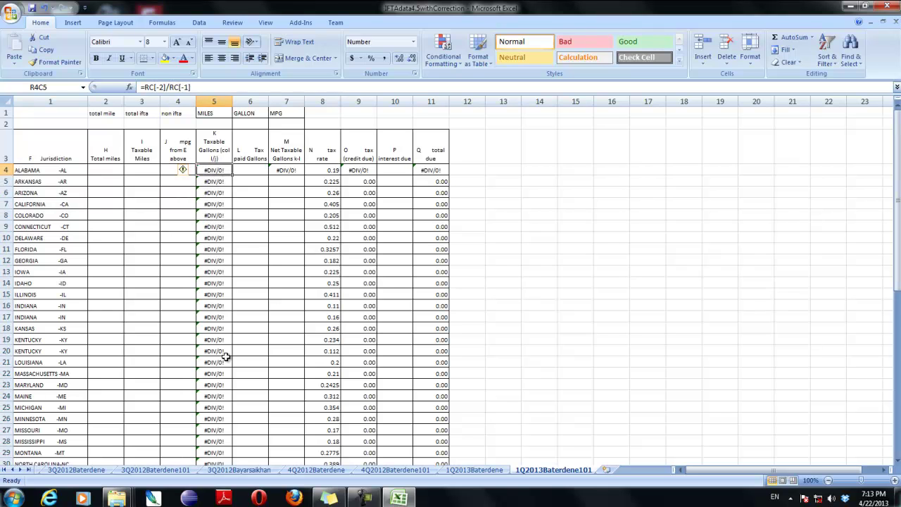
- Copy the CA mile total in R3C29 of the first-quarter 2013 mileage sheet and select California's Total miles cell on the 101 sheet
{"action": "left_click", "coordinate": [469, 470]}
{"action": "scroll", "coordinate": [619, 369], "scroll_direction": "up", "scroll_amount": 20}
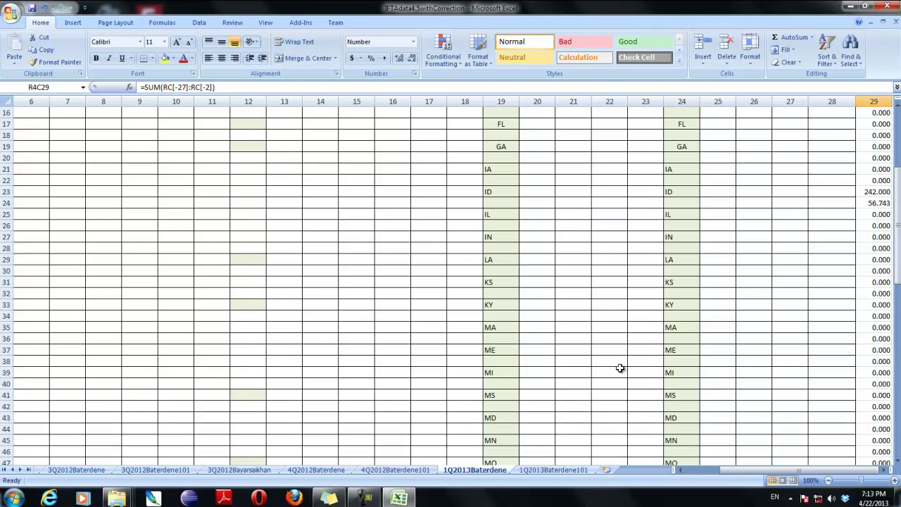
{"action": "scroll", "coordinate": [619, 368], "scroll_direction": "up", "scroll_amount": 1}
{"action": "left_click", "coordinate": [876, 137]}
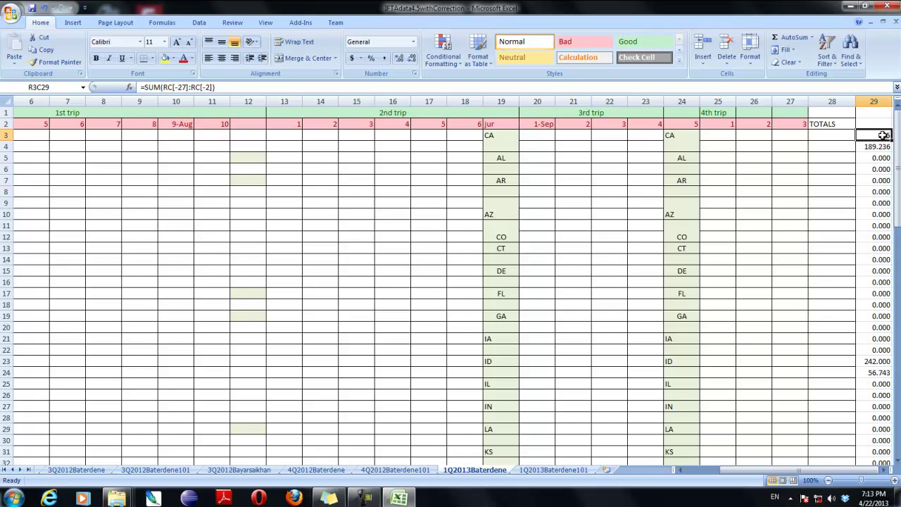
{"action": "key", "text": "ctrl+c"}
{"action": "right_click", "coordinate": [880, 135]}
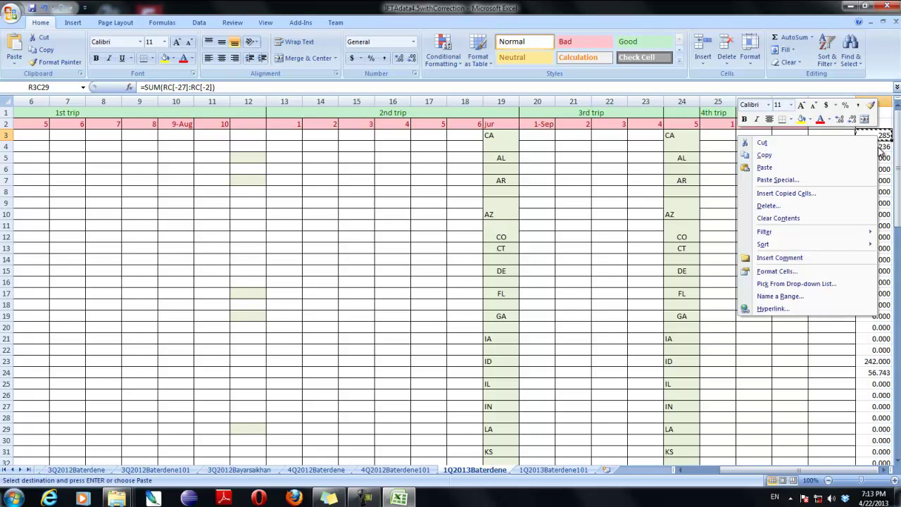
{"action": "left_click", "coordinate": [822, 155]}
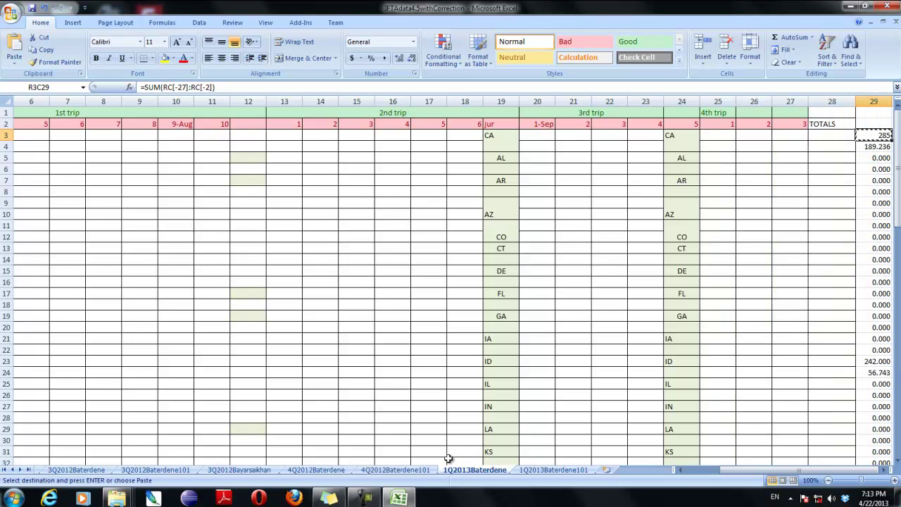
{"action": "left_click", "coordinate": [545, 469]}
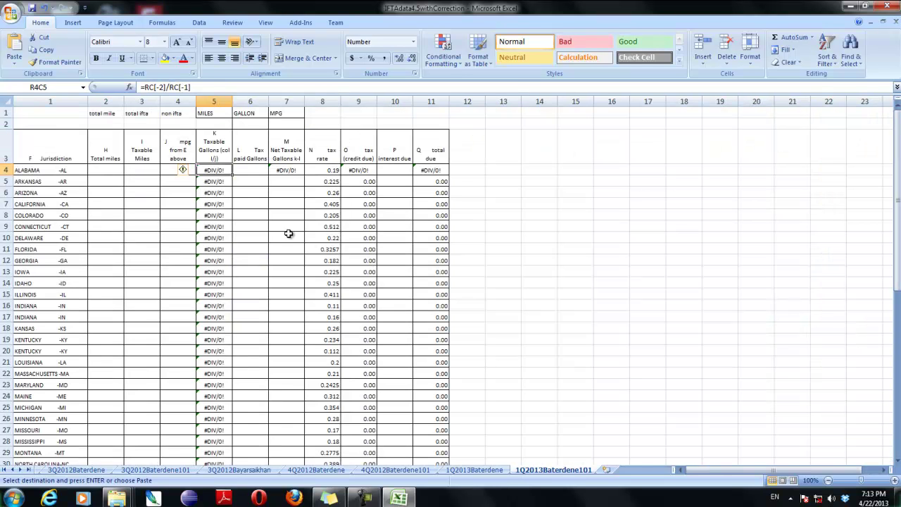
{"action": "left_click", "coordinate": [110, 184]}
{"action": "left_click", "coordinate": [108, 204]}
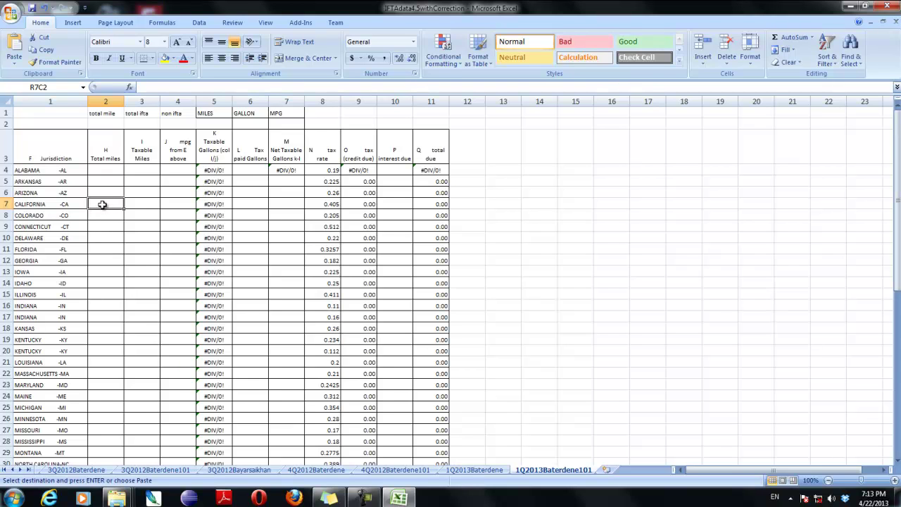
- Try a regular paste of the copied CA mile total into California's Total miles cell
{"action": "right_click", "coordinate": [102, 204]}
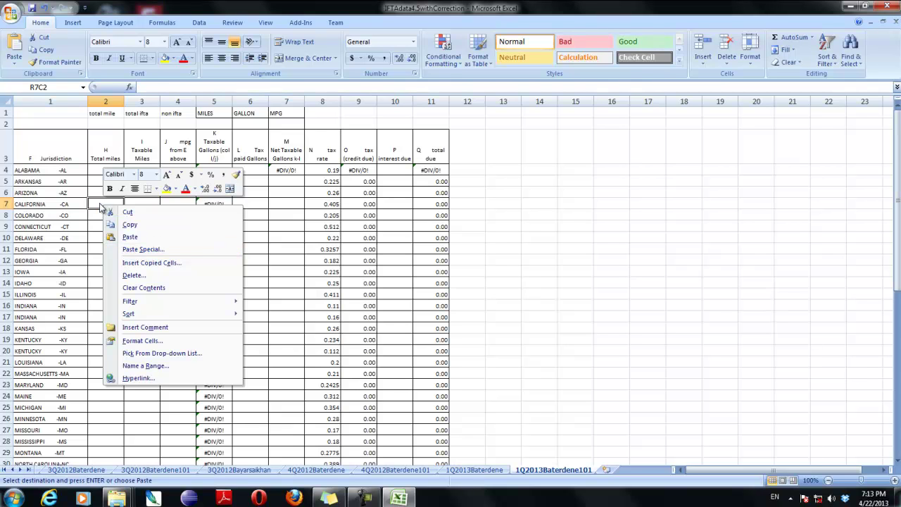
{"action": "left_click", "coordinate": [130, 237]}
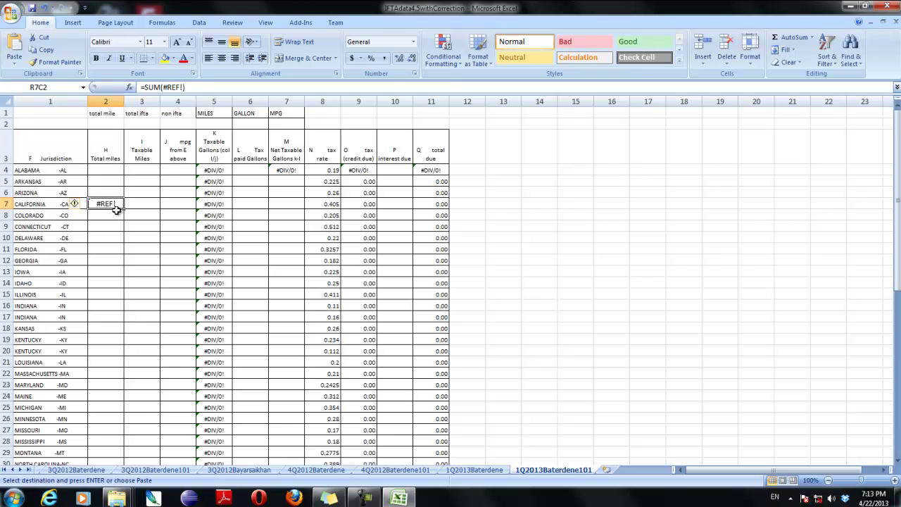
{"action": "key", "text": "ctrl+z"}
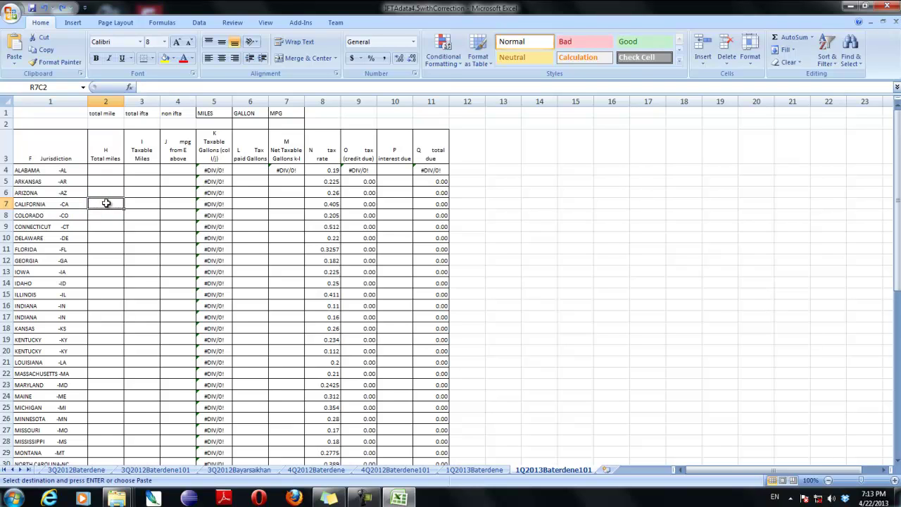
- Paste the copied CA mile total, 285, as a value only into California's Total miles cell, R7C2
{"action": "right_click", "coordinate": [105, 203]}
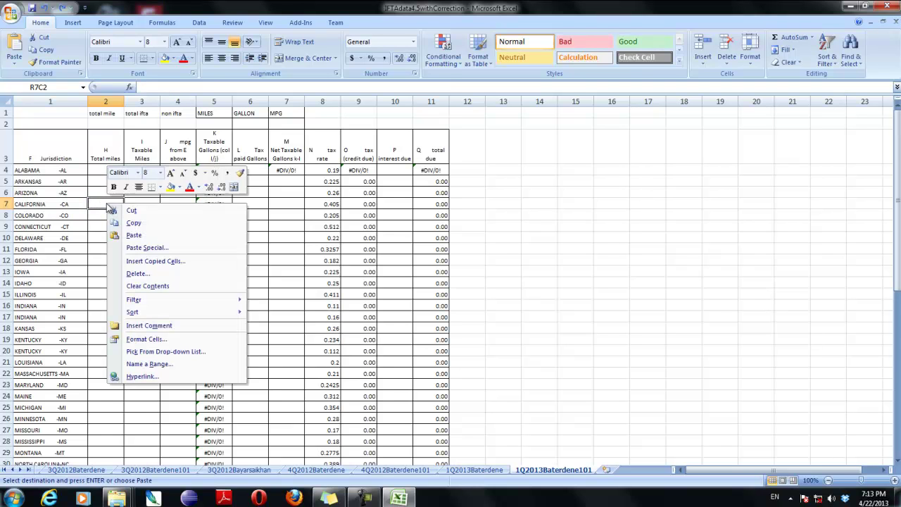
{"action": "left_click", "coordinate": [144, 248]}
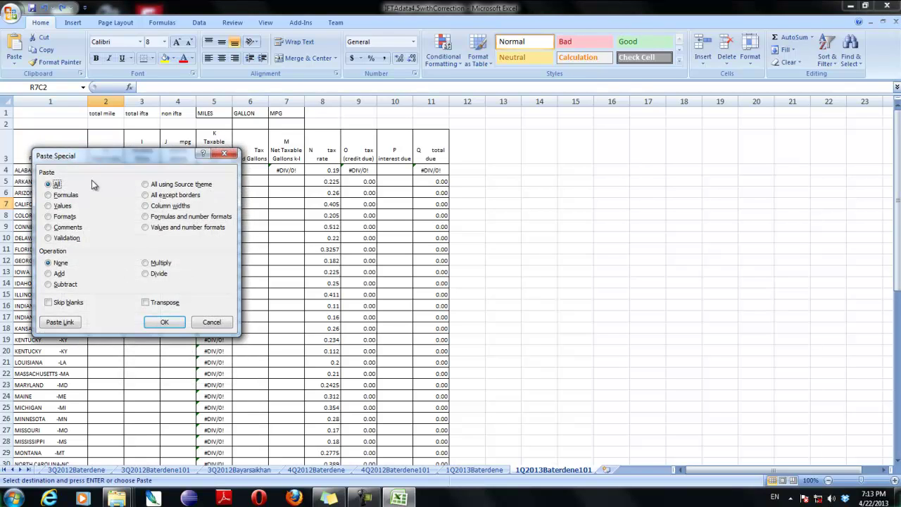
{"action": "left_click", "coordinate": [49, 205]}
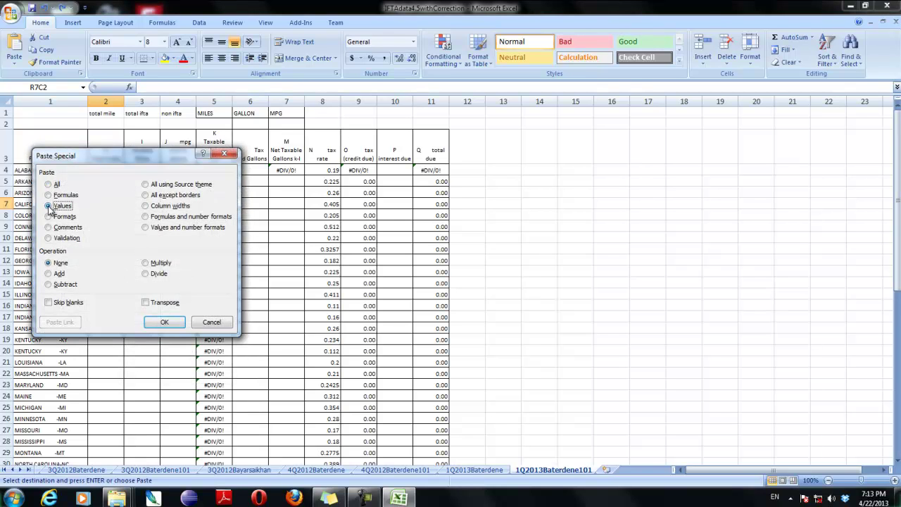
{"action": "left_click", "coordinate": [164, 322]}
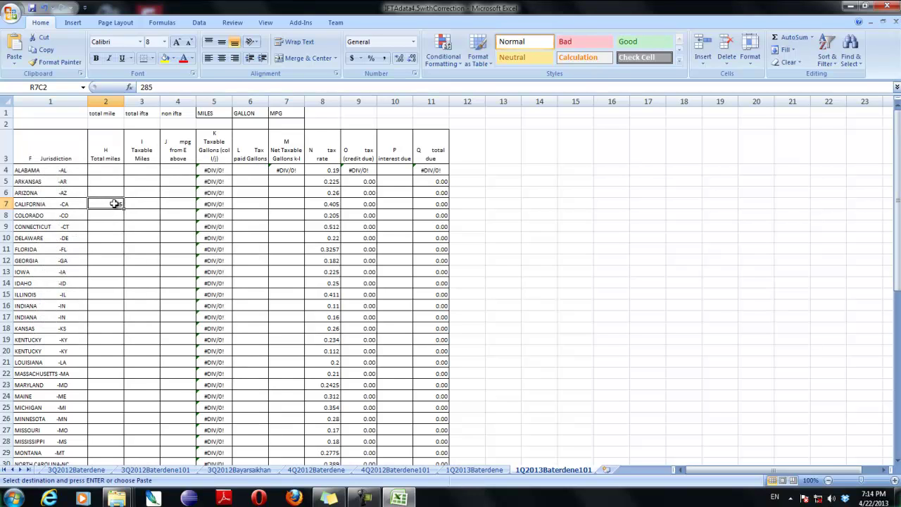
{"action": "left_click", "coordinate": [138, 204]}
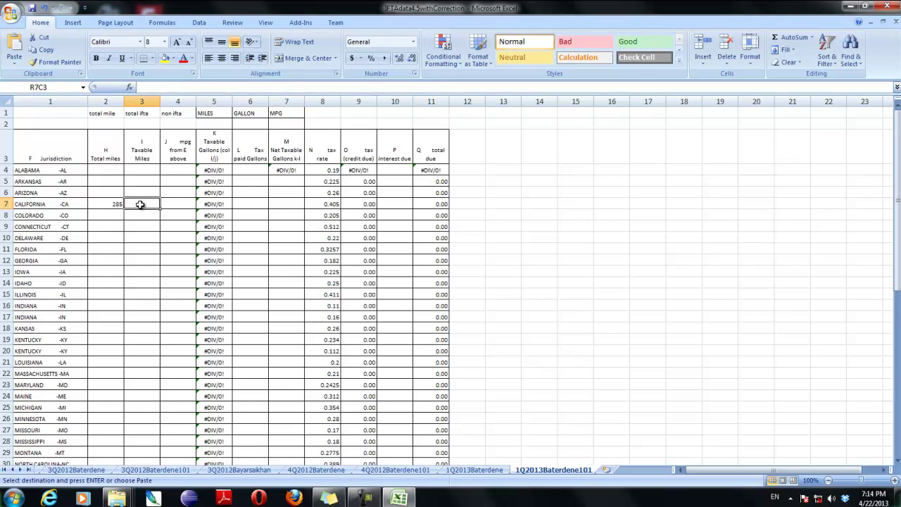
{"action": "left_click", "coordinate": [118, 204]}
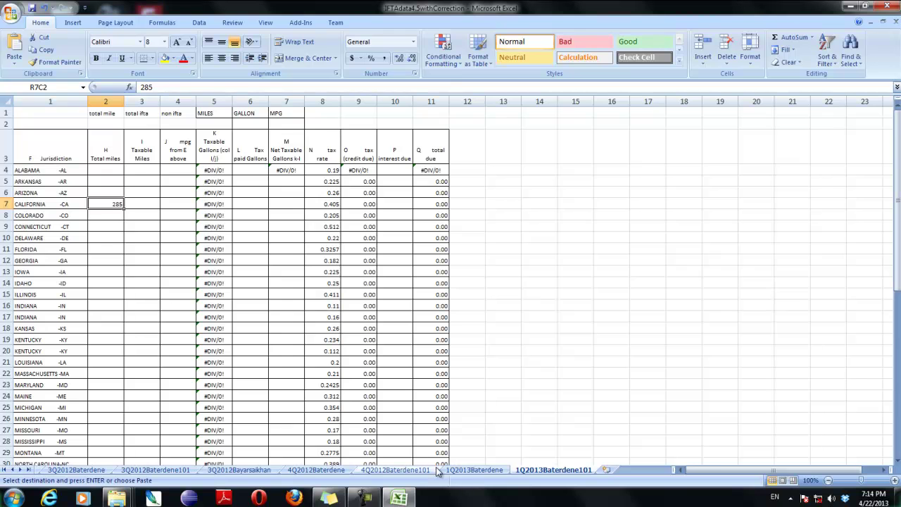
- Copy the overall total mile figure from R89C29 of the first-quarter 2013 mileage sheet and paste its value, 1126, into MILES cell R2C5 on the 101 sheet
{"action": "left_click", "coordinate": [474, 469]}
{"action": "scroll", "coordinate": [732, 367], "scroll_direction": "down", "scroll_amount": 20}
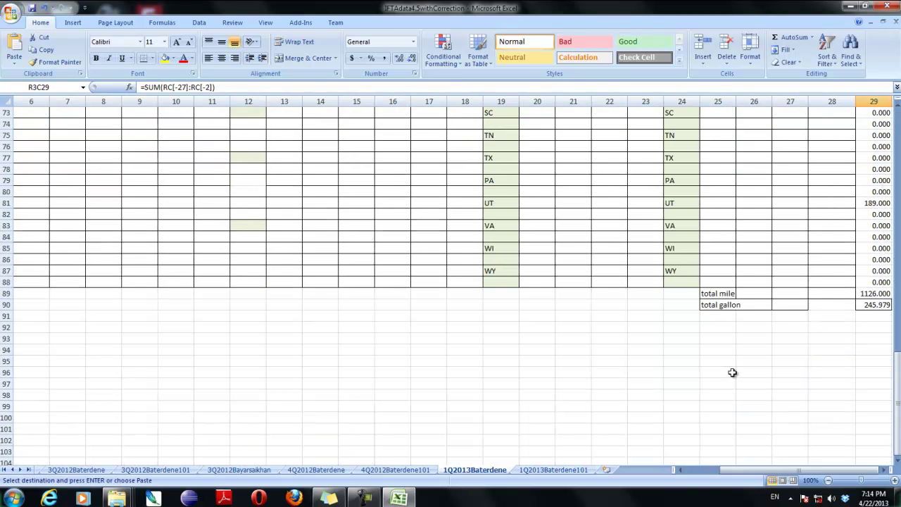
{"action": "left_click", "coordinate": [862, 293]}
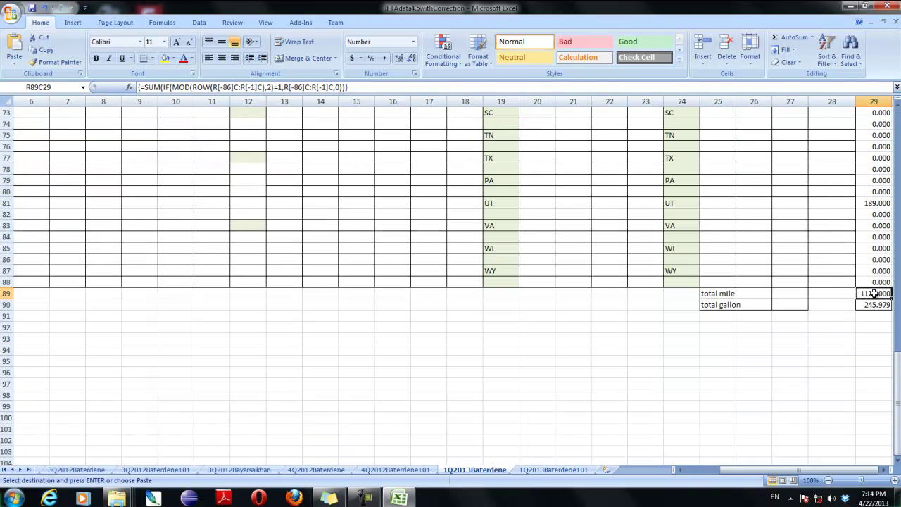
{"action": "right_click", "coordinate": [873, 294]}
{"action": "left_click", "coordinate": [831, 311]}
{"action": "left_click", "coordinate": [554, 470]}
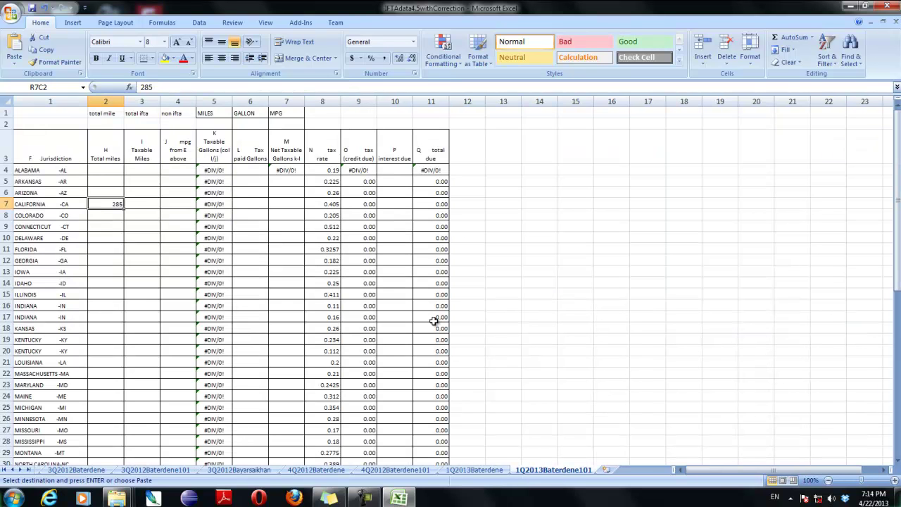
{"action": "left_click", "coordinate": [213, 124]}
{"action": "right_click", "coordinate": [213, 124]}
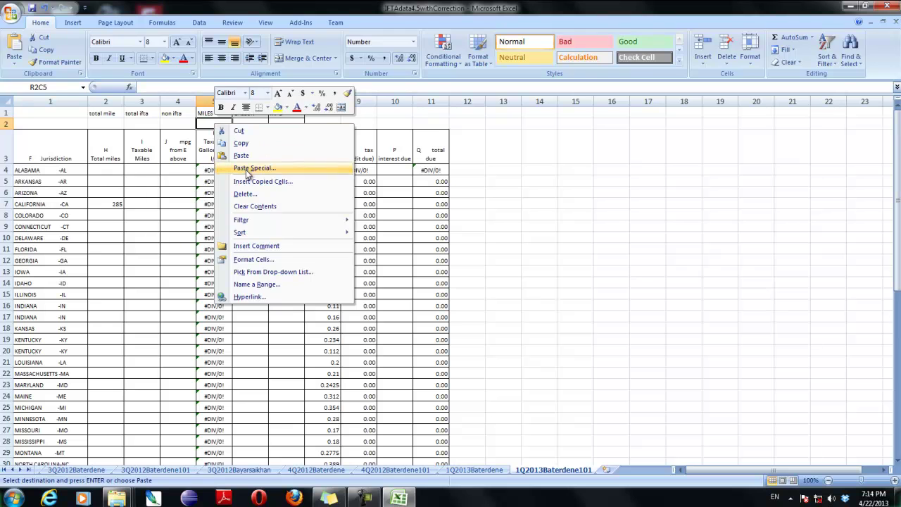
{"action": "left_click", "coordinate": [247, 172]}
{"action": "left_click", "coordinate": [158, 127]}
{"action": "left_click", "coordinate": [272, 242]}
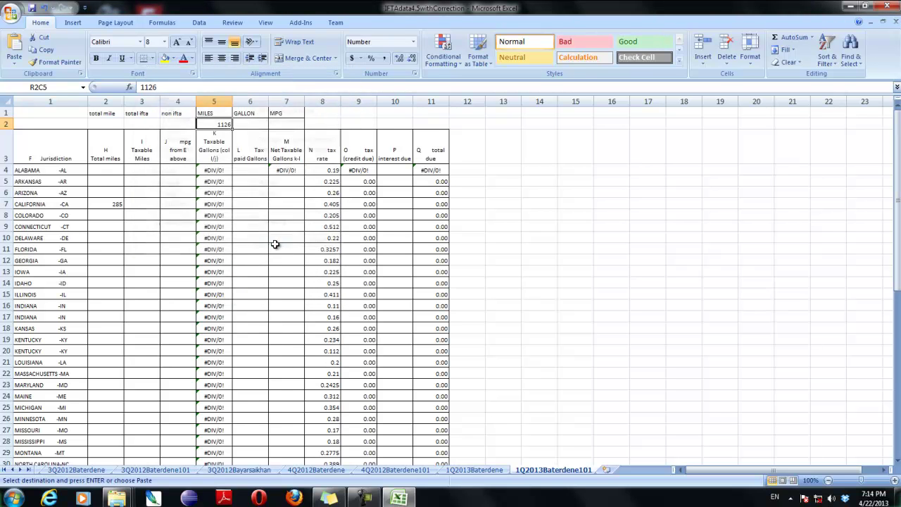
- Copy the total gallon figure from R90C29 of the mileage sheet and paste its value, 245.979, into GALLON cell R2C6 on the 101 sheet
{"action": "left_click", "coordinate": [489, 471]}
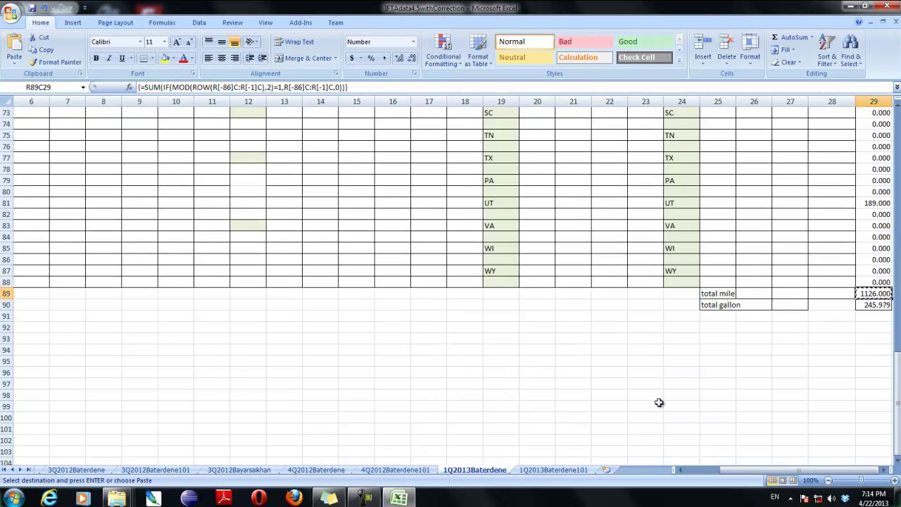
{"action": "left_click", "coordinate": [871, 305]}
{"action": "right_click", "coordinate": [871, 304]}
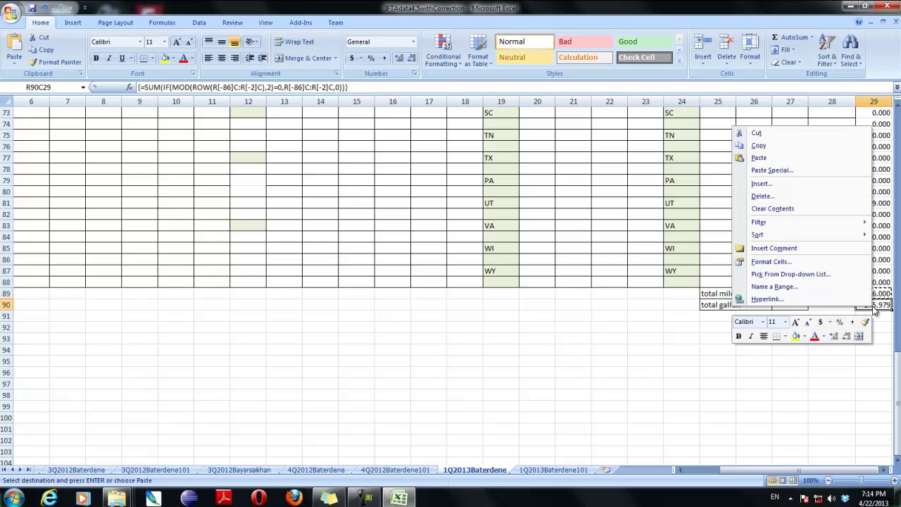
{"action": "left_click", "coordinate": [774, 146]}
{"action": "left_click", "coordinate": [554, 469]}
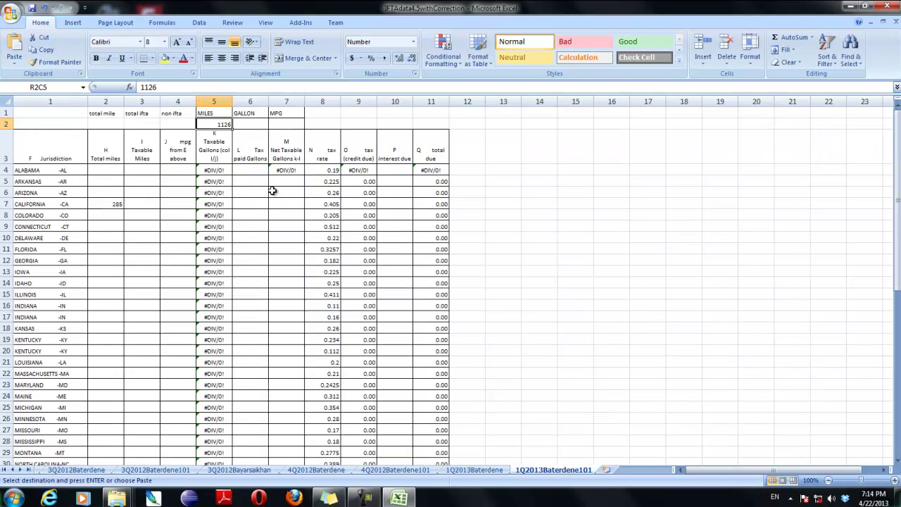
{"action": "right_click", "coordinate": [258, 124]}
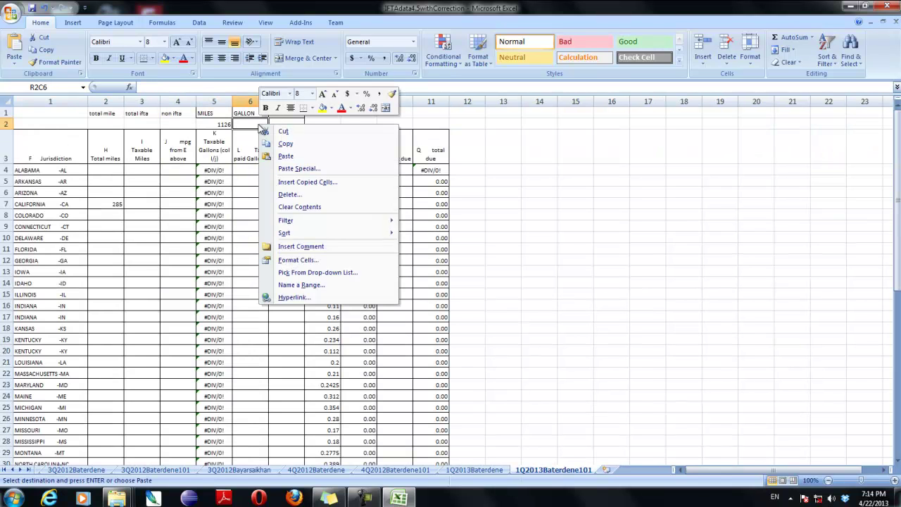
{"action": "left_click", "coordinate": [296, 171]}
{"action": "left_click", "coordinate": [205, 125]}
{"action": "left_click", "coordinate": [320, 242]}
- Calculate the MPG in R2C7 of the 101 sheet by dividing the miles by the gallons with =RC[-2]/RC[-1]
{"action": "left_click", "coordinate": [294, 123]}
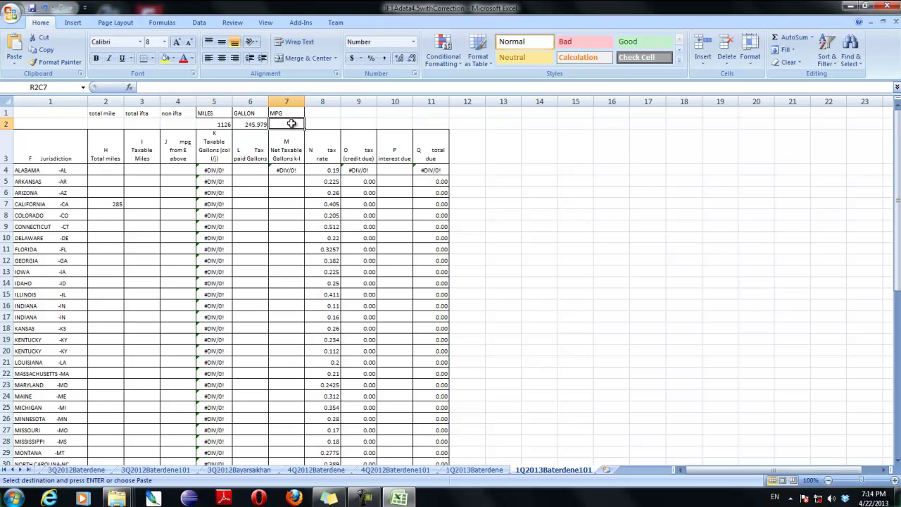
{"action": "left_click", "coordinate": [264, 127]}
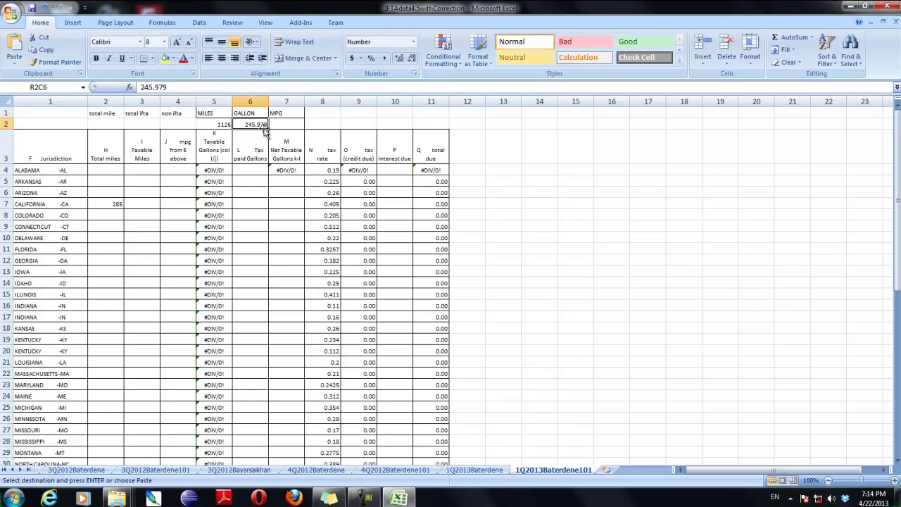
{"action": "left_click", "coordinate": [222, 126]}
{"action": "left_click", "coordinate": [249, 123]}
{"action": "left_click", "coordinate": [293, 126]}
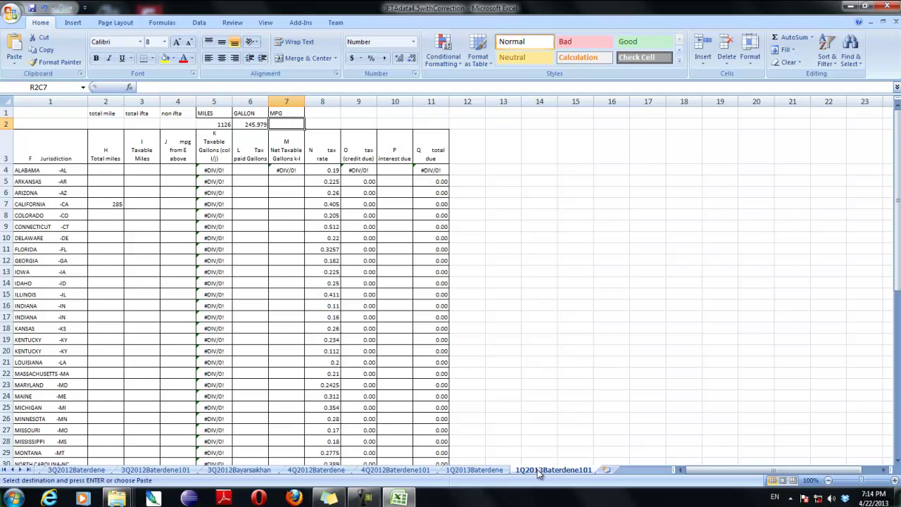
{"action": "left_click", "coordinate": [483, 471]}
{"action": "left_click", "coordinate": [535, 471]}
{"action": "type", "text": "="}
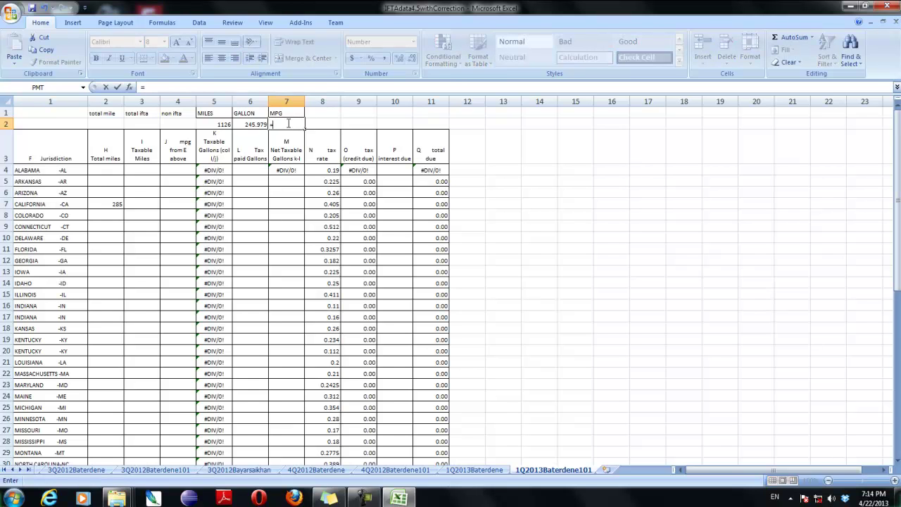
{"action": "left_click", "coordinate": [215, 124]}
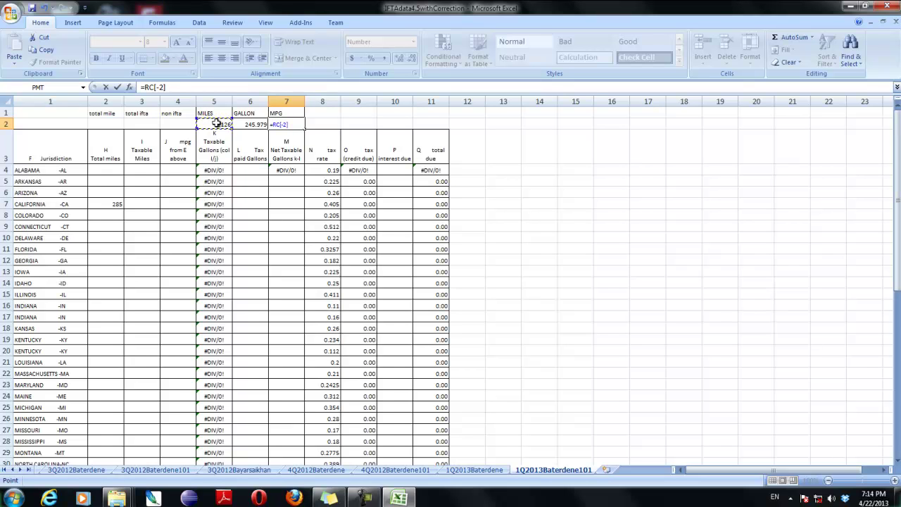
{"action": "type", "text": "/"}
{"action": "left_click", "coordinate": [259, 123]}
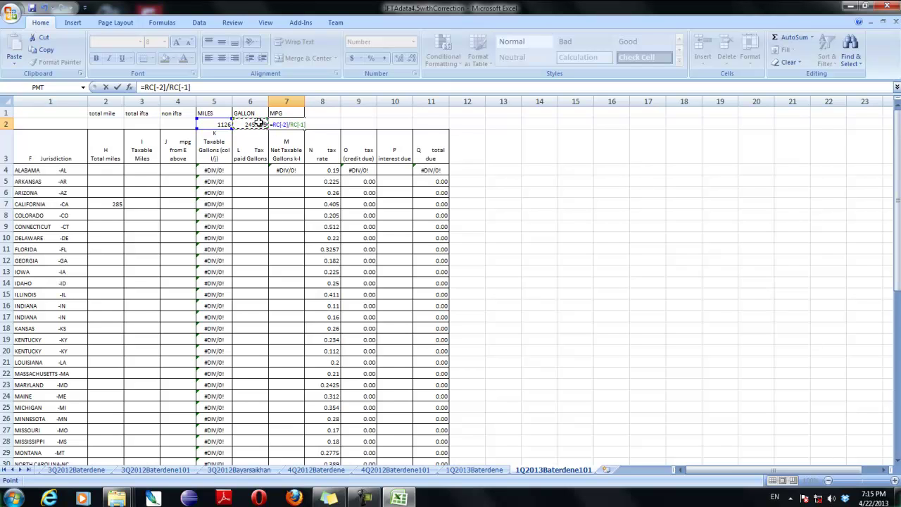
{"action": "key", "text": "Return"}
{"action": "left_click", "coordinate": [286, 124]}
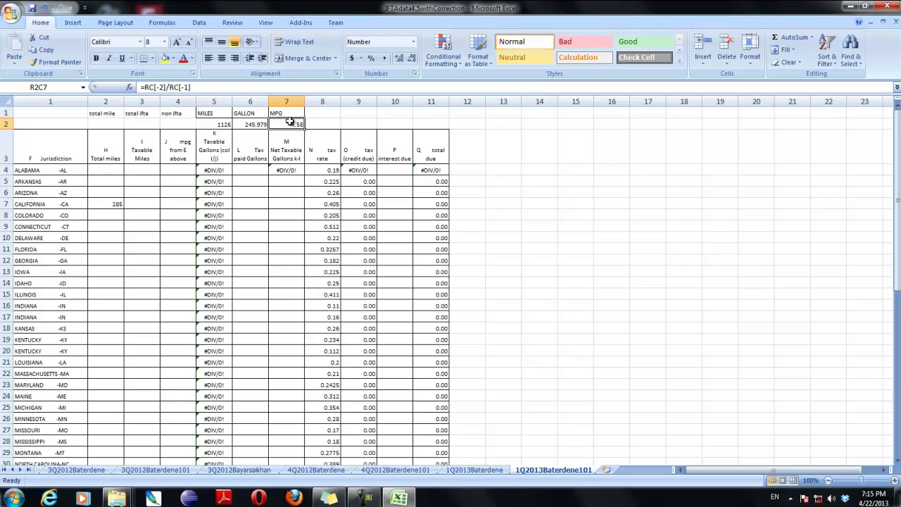
- Enter 4.58 as Alabama's mpg in R4C4
{"action": "left_click", "coordinate": [218, 171]}
{"action": "left_click", "coordinate": [186, 170]}
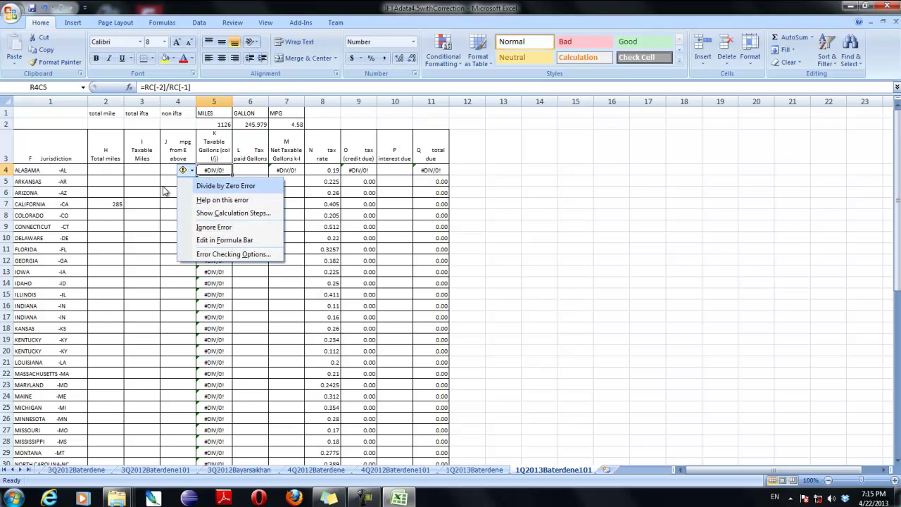
{"action": "left_click", "coordinate": [169, 174]}
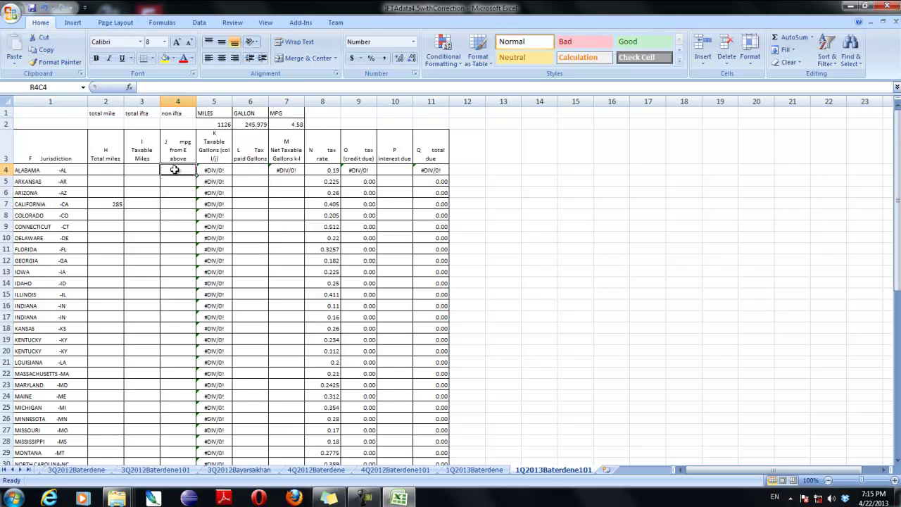
{"action": "type", "text": "4.58"}
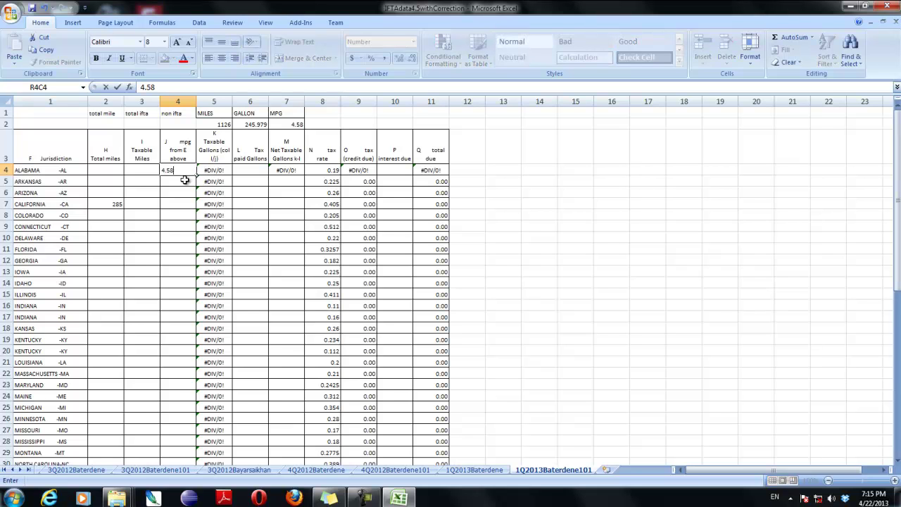
{"action": "key", "text": "Return"}
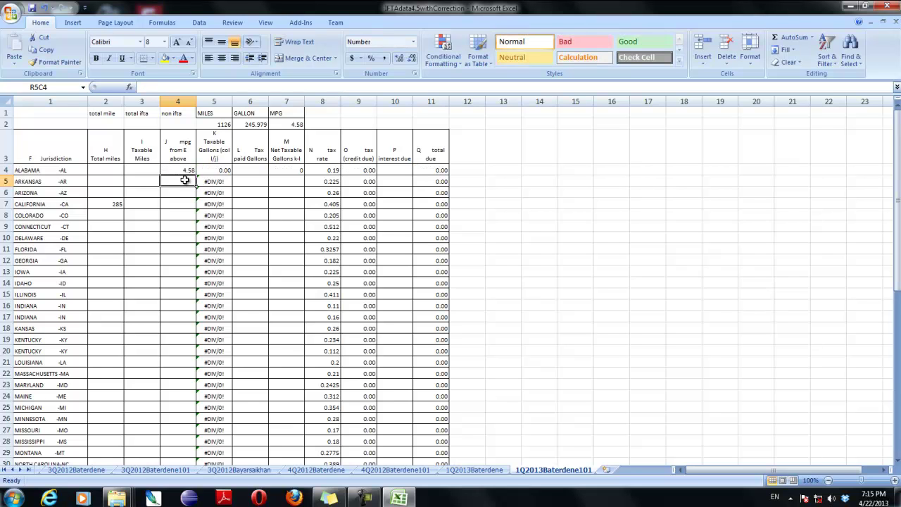
- Fill the 4.58 mpg value down the mpg column from Alabama through Wyoming, rows 4 to 54
{"action": "left_click", "coordinate": [186, 169]}
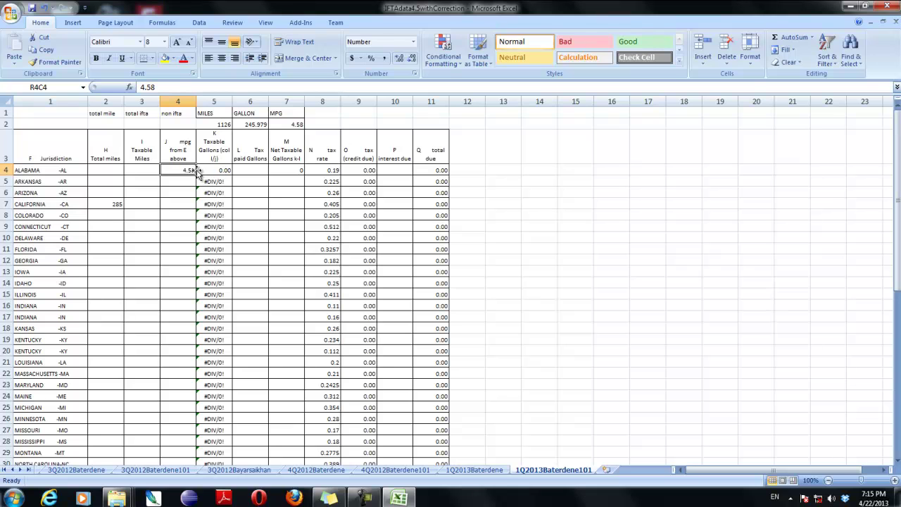
{"action": "key", "text": "Return"}
{"action": "left_click", "coordinate": [187, 172]}
{"action": "left_click_drag", "start_coordinate": [196, 176], "coordinate": [194, 438]}
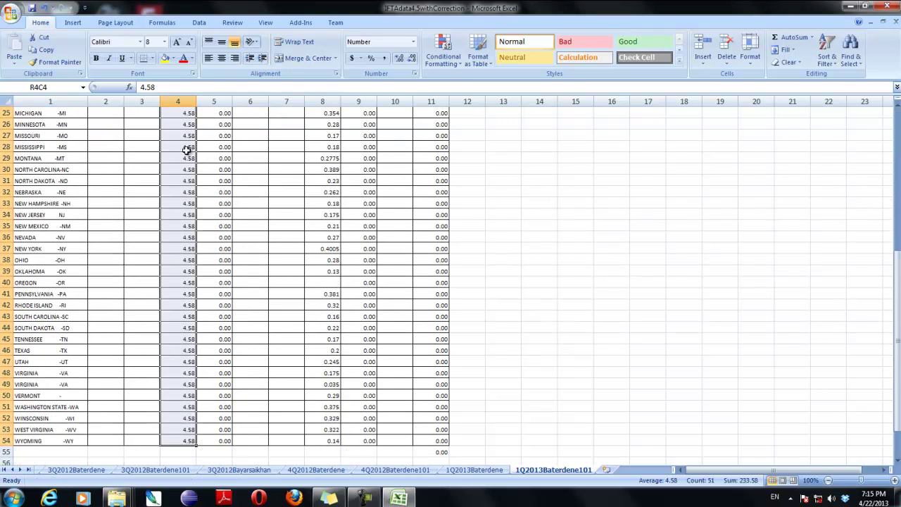
{"action": "scroll", "coordinate": [176, 236], "scroll_direction": "up", "scroll_amount": 8}
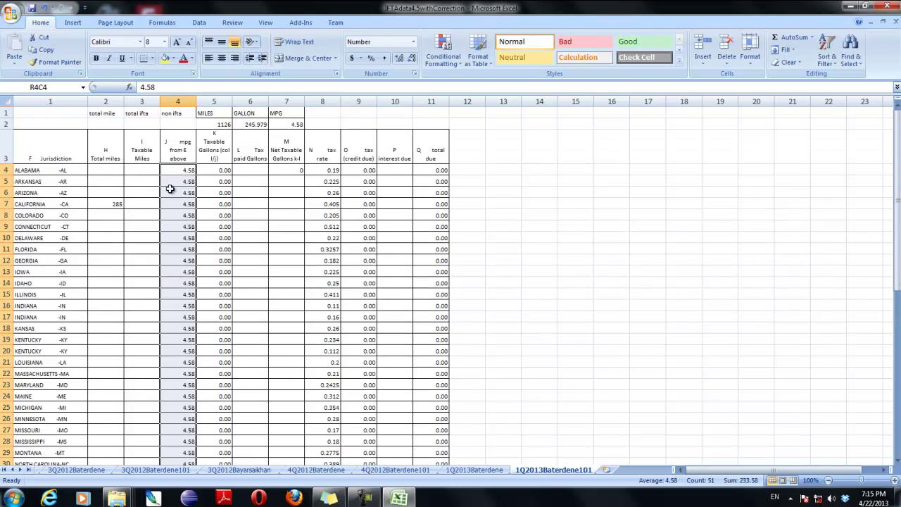
- Examine the mpg value and the Taxable Gallons formula in California's row
{"action": "left_click", "coordinate": [120, 193]}
{"action": "left_click", "coordinate": [173, 205]}
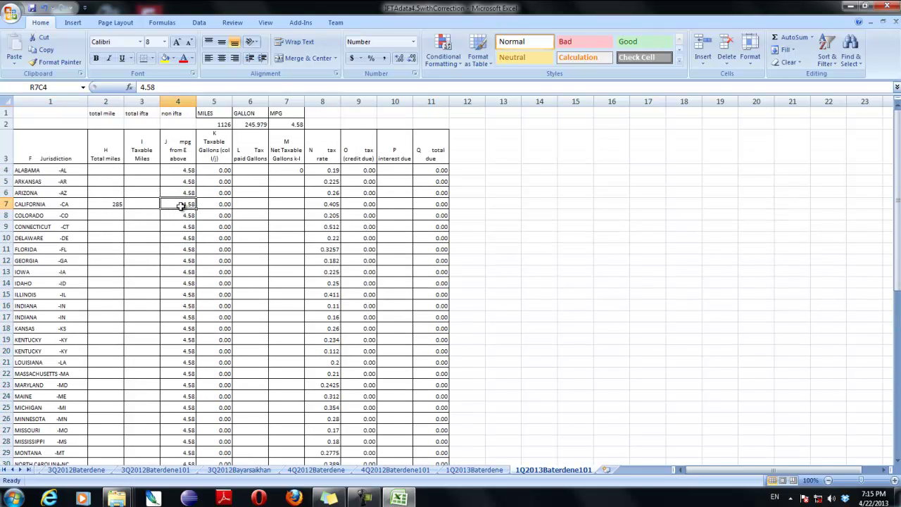
{"action": "left_click", "coordinate": [139, 204]}
{"action": "left_click", "coordinate": [178, 204]}
{"action": "double_click", "coordinate": [183, 204]}
{"action": "left_click", "coordinate": [211, 204]}
{"action": "double_click", "coordinate": [215, 204]}
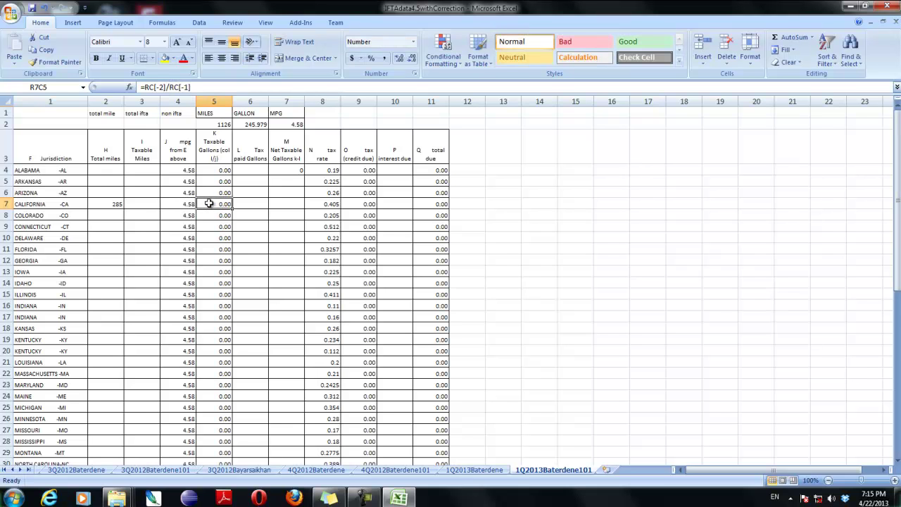
{"action": "key", "text": "Escape"}
- Move California's 285 miles from the Total miles cell, R7C2, to the Taxable Miles cell, R7C3, leaving Total miles empty
{"action": "left_click", "coordinate": [116, 204]}
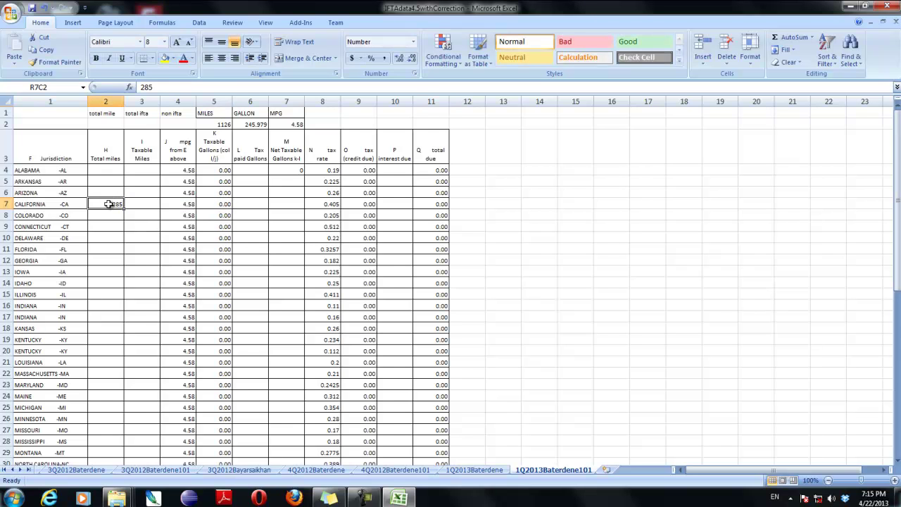
{"action": "left_click", "coordinate": [141, 205]}
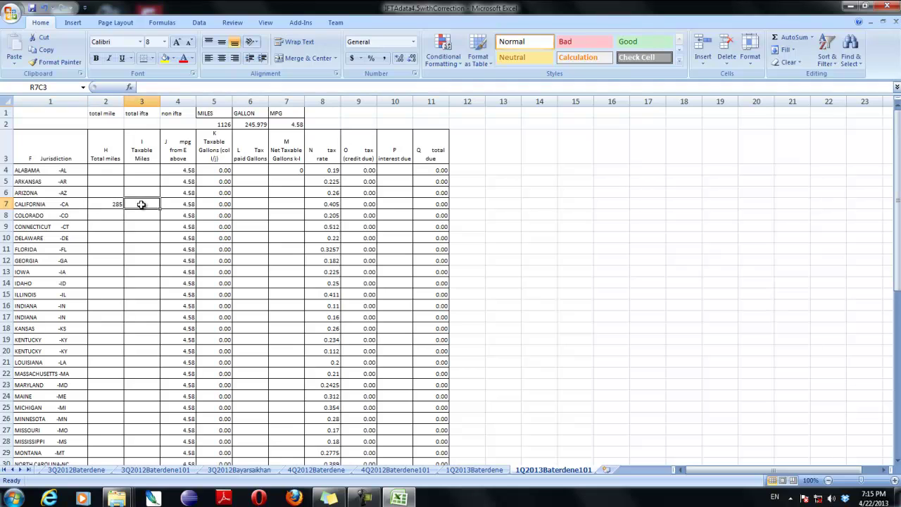
{"action": "left_click", "coordinate": [101, 204]}
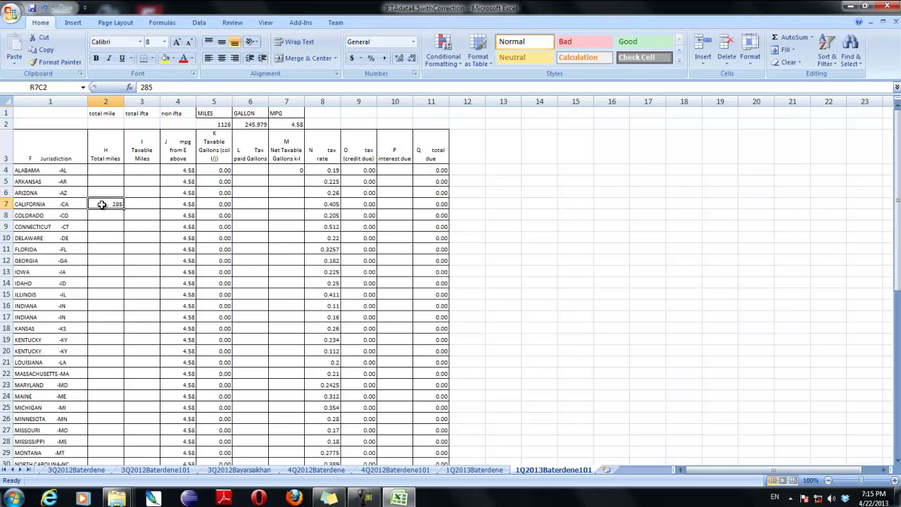
{"action": "key", "text": "ctrl+c"}
{"action": "left_click", "coordinate": [145, 204]}
{"action": "key", "text": "ctrl+v"}
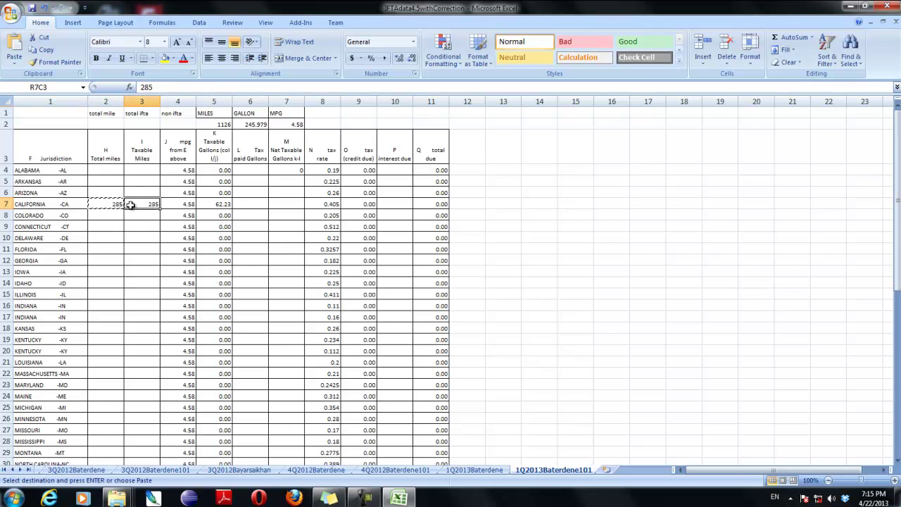
{"action": "left_click", "coordinate": [99, 208]}
{"action": "key", "text": "Delete"}
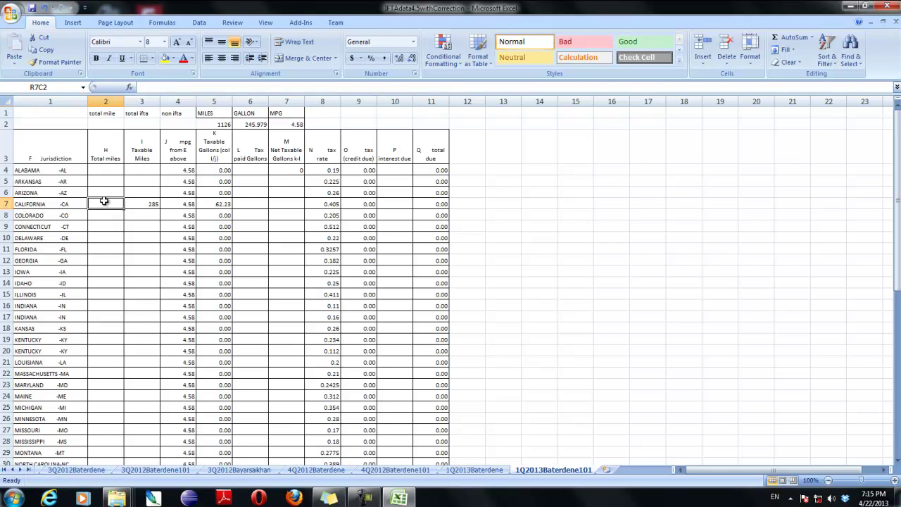
{"action": "left_click", "coordinate": [150, 203]}
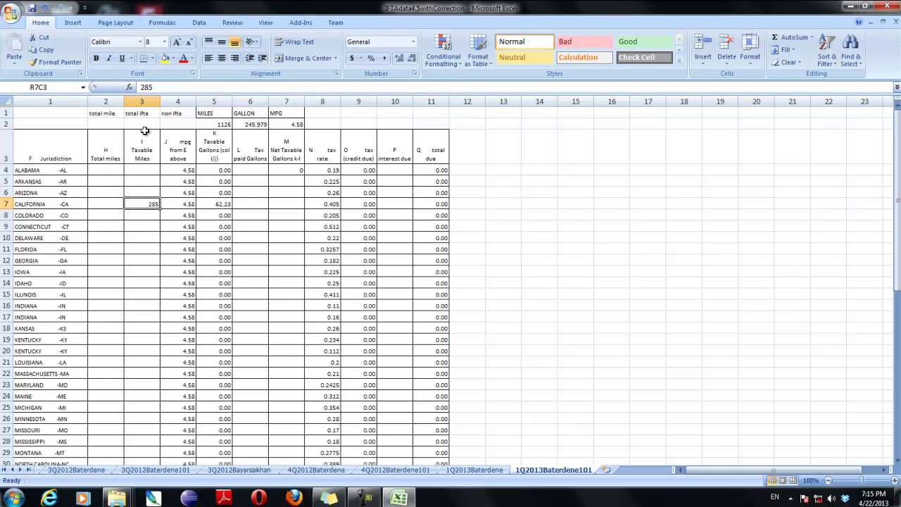
- Check California's Taxable Gallons formula in R7C5 and select its Tax paid Gallons cell, R7C6
{"action": "left_click", "coordinate": [224, 204]}
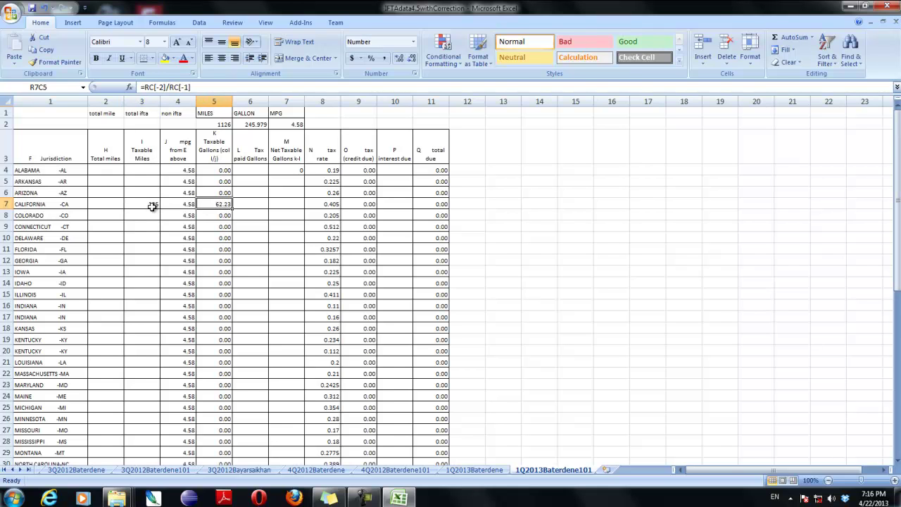
{"action": "left_click", "coordinate": [258, 204]}
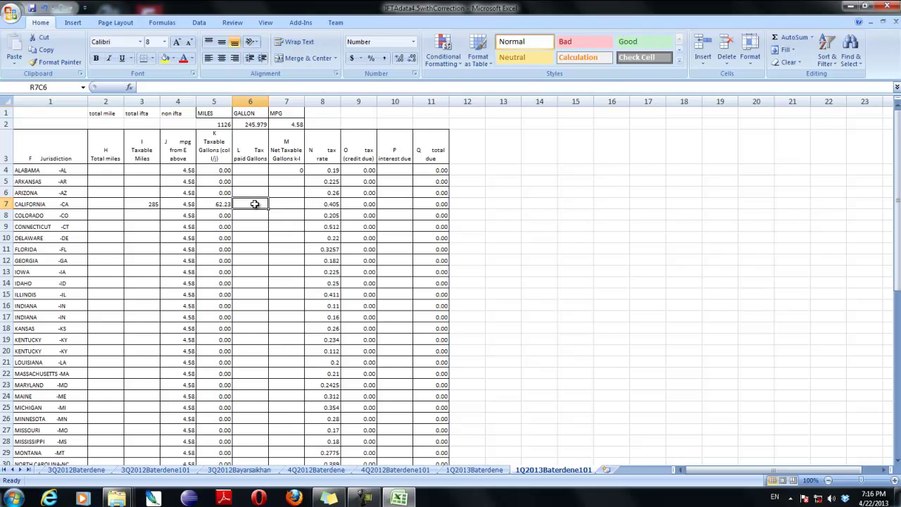
{"action": "left_click", "coordinate": [281, 202]}
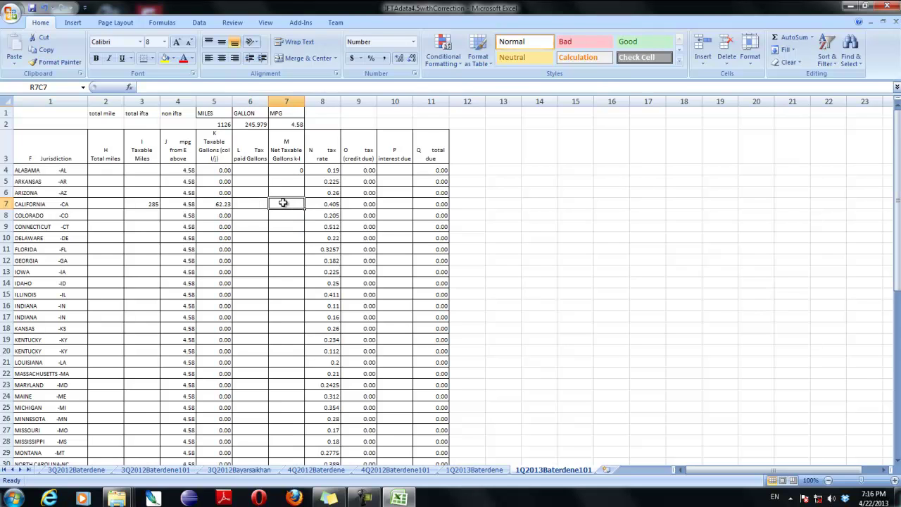
{"action": "left_click", "coordinate": [265, 204]}
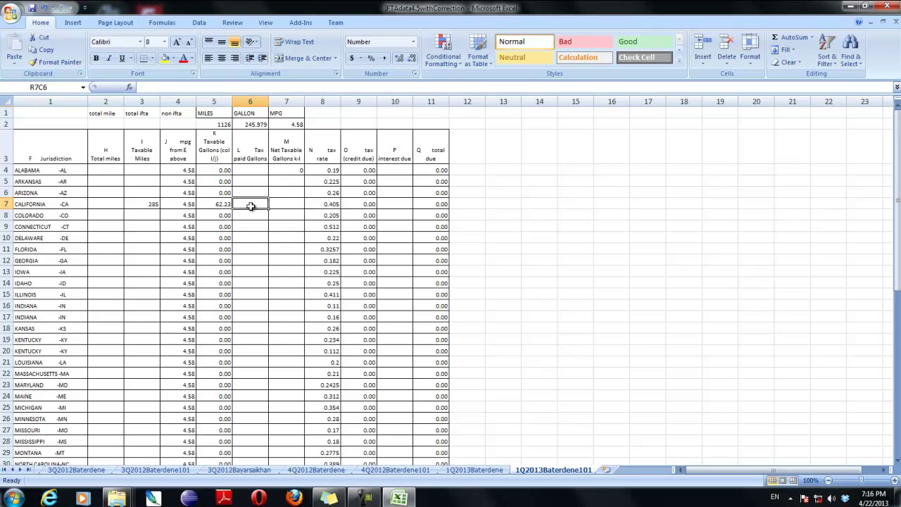
- Look up California's gallon total in the first-quarter 2013 mileage sheet and enter 189.236 as its Tax paid Gallons in R7C6 of the tax sheet
{"action": "left_click", "coordinate": [484, 471]}
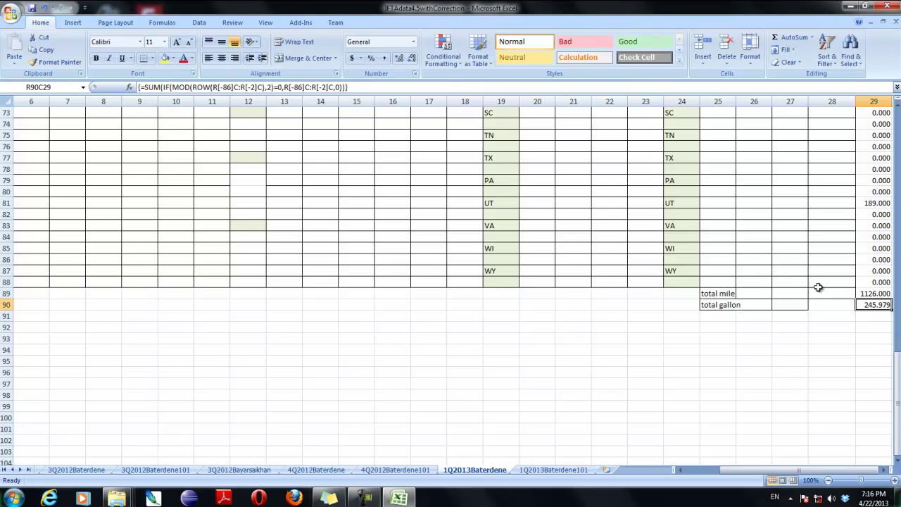
{"action": "scroll", "coordinate": [817, 282], "scroll_direction": "up", "scroll_amount": 20}
{"action": "scroll", "coordinate": [818, 271], "scroll_direction": "up", "scroll_amount": 2}
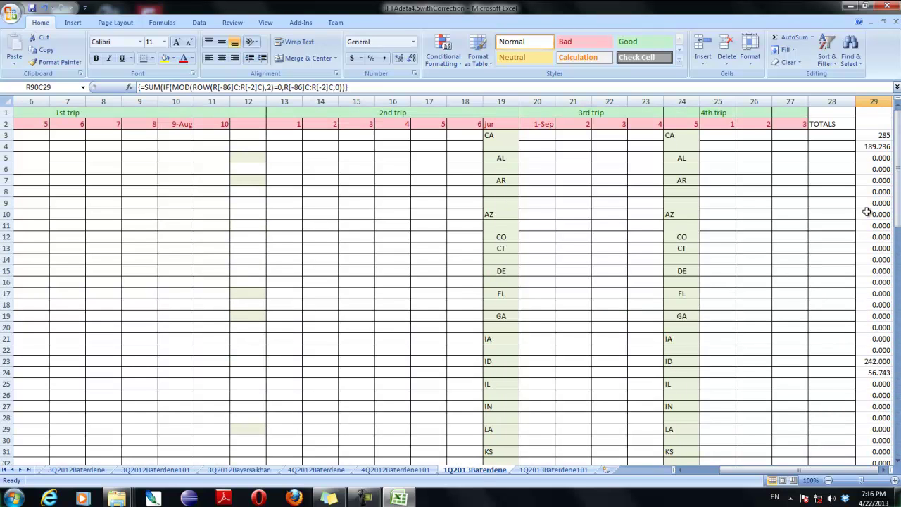
{"action": "left_click", "coordinate": [877, 147]}
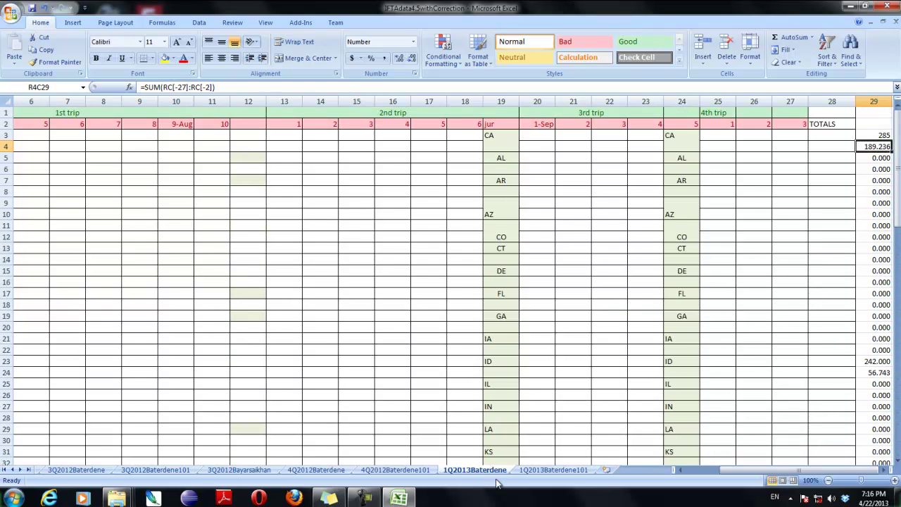
{"action": "left_click", "coordinate": [554, 470]}
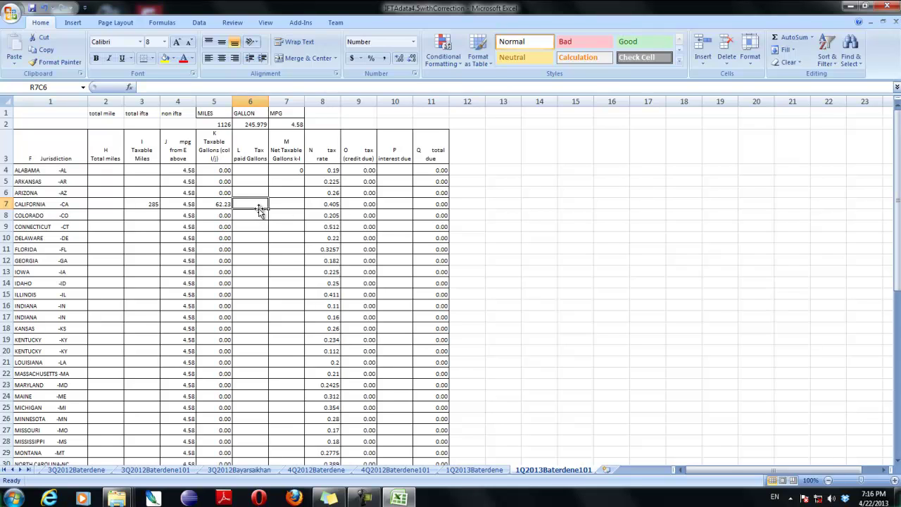
{"action": "type", "text": "189.236"}
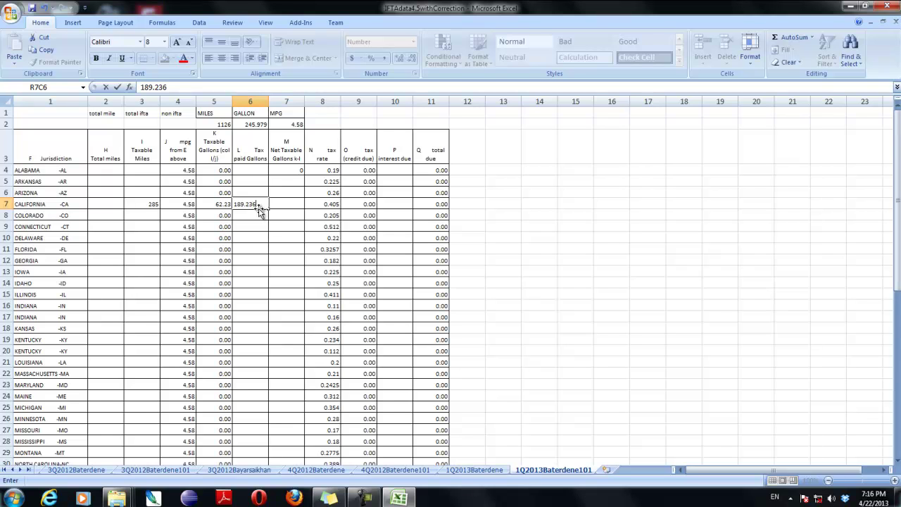
{"action": "left_click", "coordinate": [259, 206]}
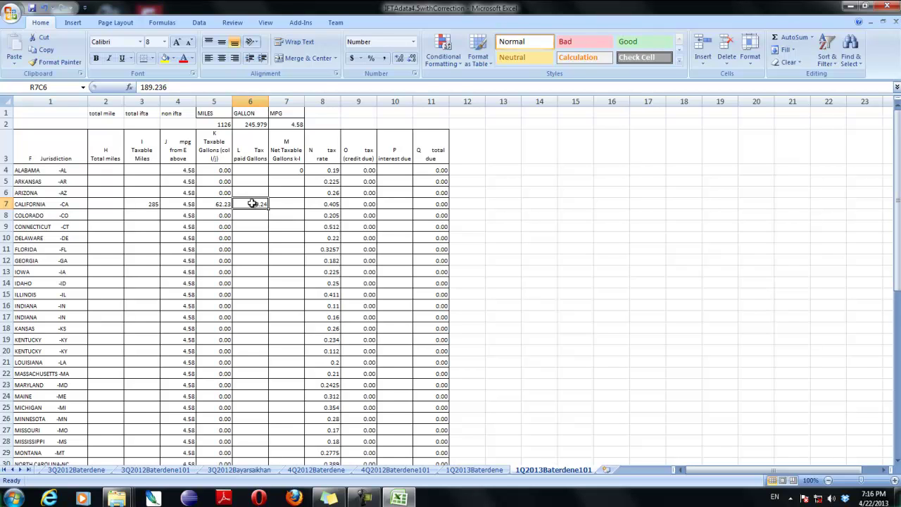
{"action": "left_click", "coordinate": [281, 203]}
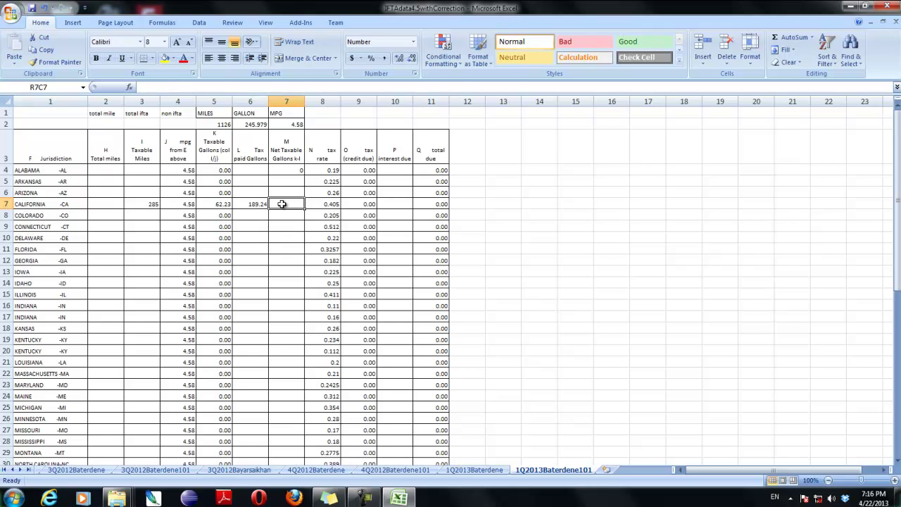
{"action": "double_click", "coordinate": [287, 204]}
{"action": "double_click", "coordinate": [255, 205]}
{"action": "key", "text": "BackSpace"}
{"action": "type", "text": "8"}
{"action": "left_click", "coordinate": [291, 227]}
{"action": "left_click", "coordinate": [293, 202]}
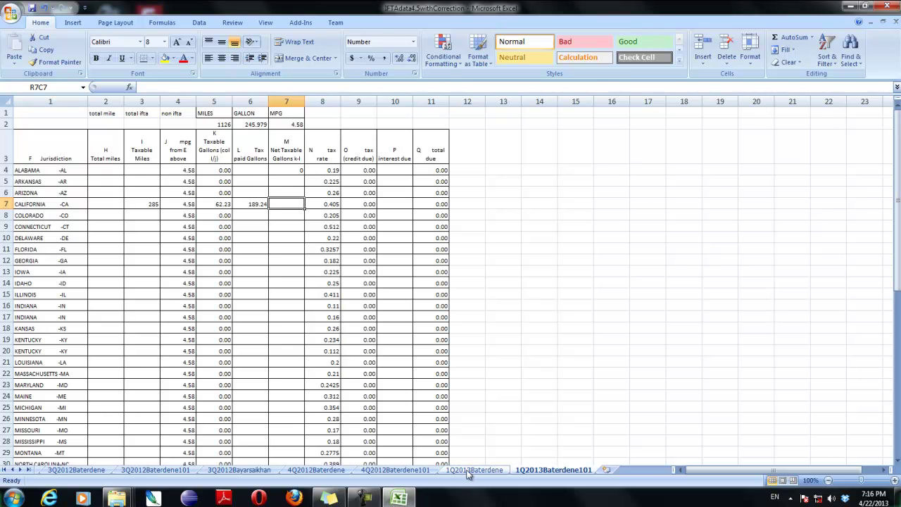
- Examine how Arizona's Net Taxable Gallons formula uses Taxable Gallons and Tax paid Gallons in the fourth-quarter 2012 tax sheet
{"action": "left_click", "coordinate": [366, 470]}
{"action": "left_click", "coordinate": [330, 470]}
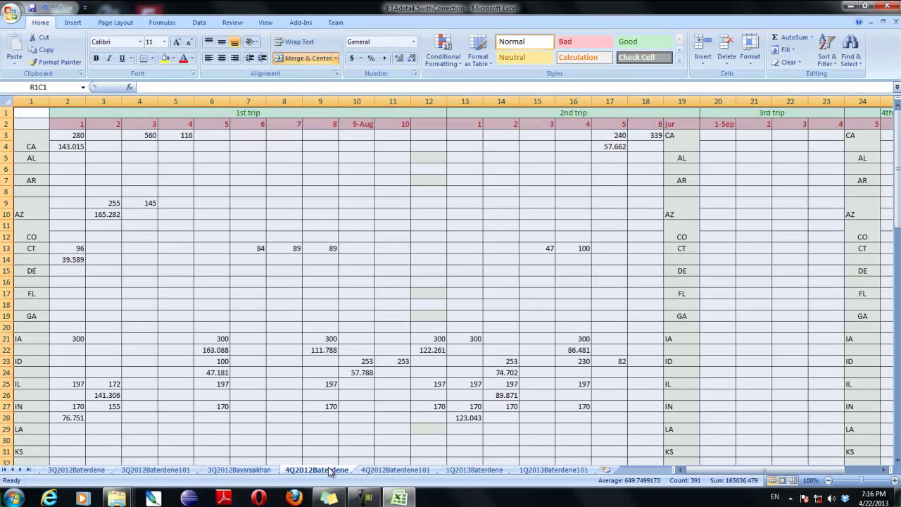
{"action": "left_click", "coordinate": [394, 471]}
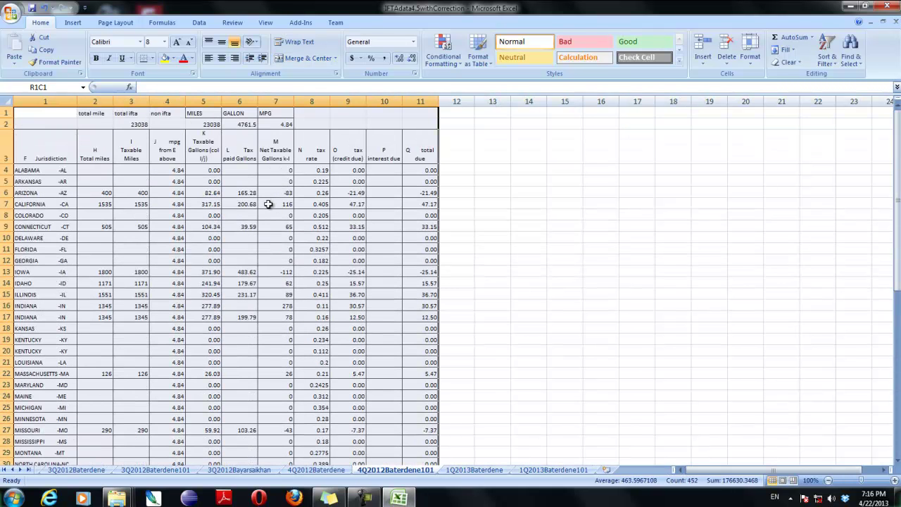
{"action": "left_click", "coordinate": [241, 193]}
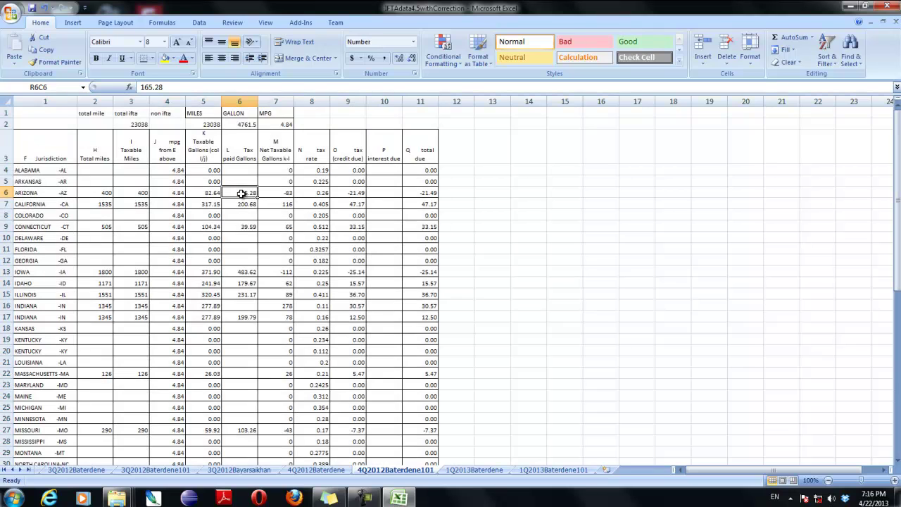
{"action": "left_click", "coordinate": [279, 192]}
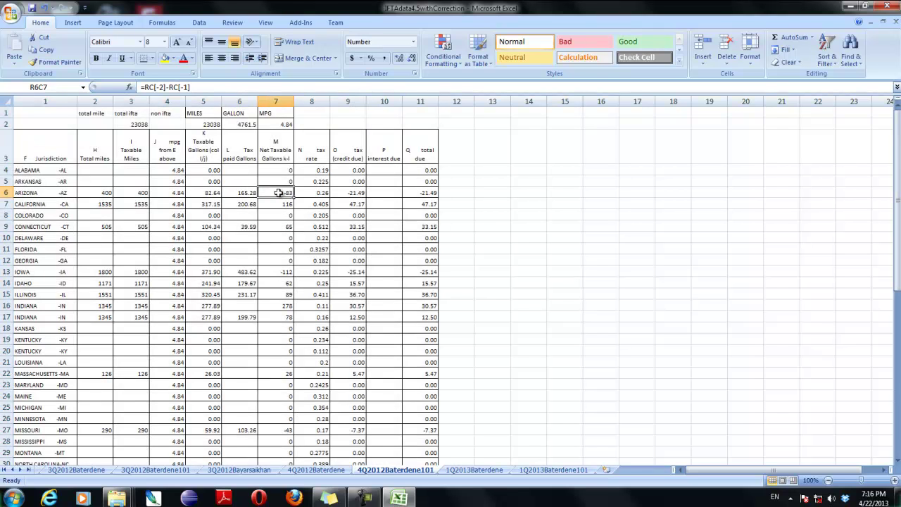
{"action": "left_click", "coordinate": [203, 193]}
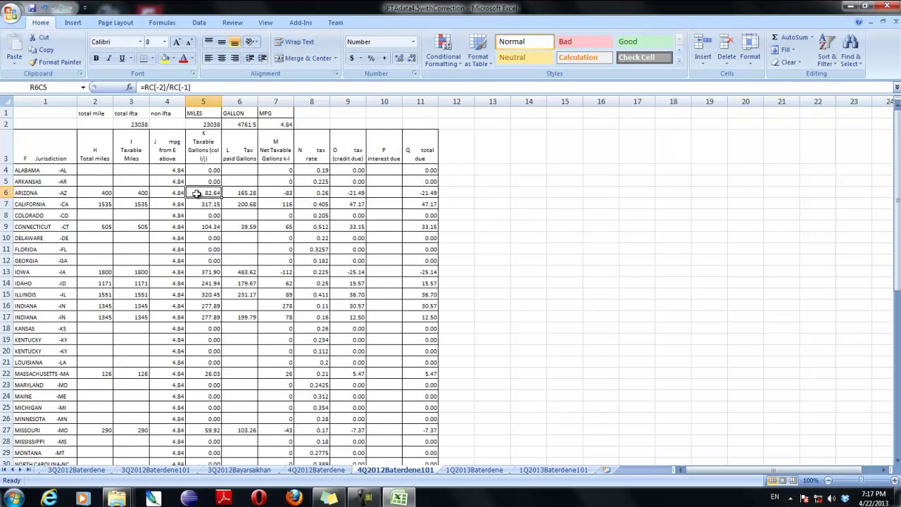
{"action": "left_click", "coordinate": [243, 194]}
{"action": "left_click", "coordinate": [280, 194]}
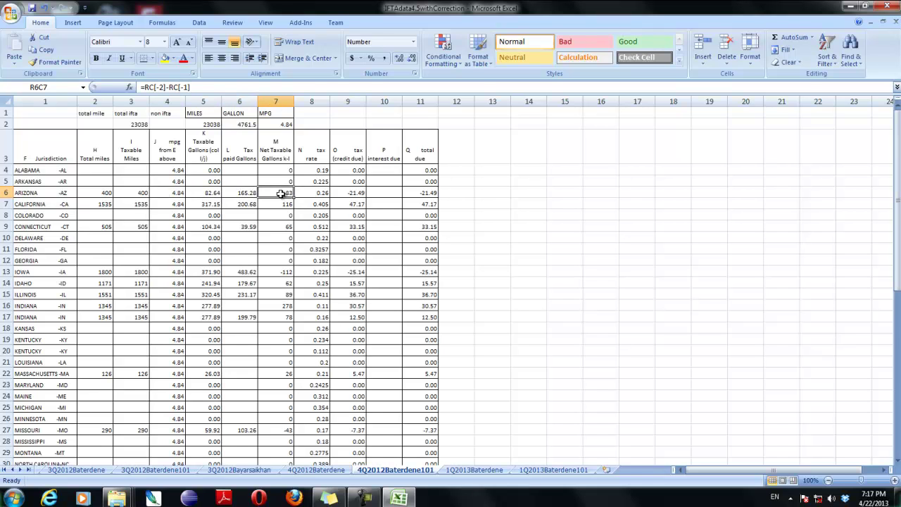
{"action": "double_click", "coordinate": [282, 193]}
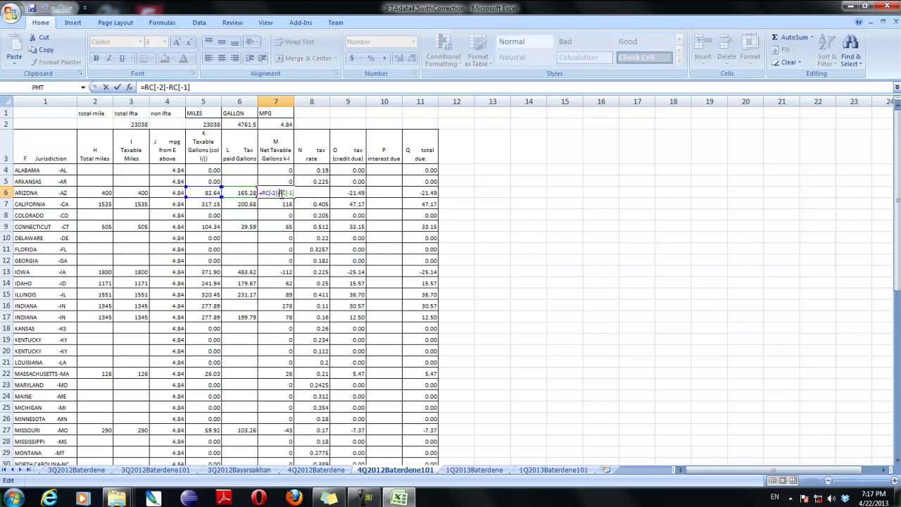
{"action": "key", "text": "Escape"}
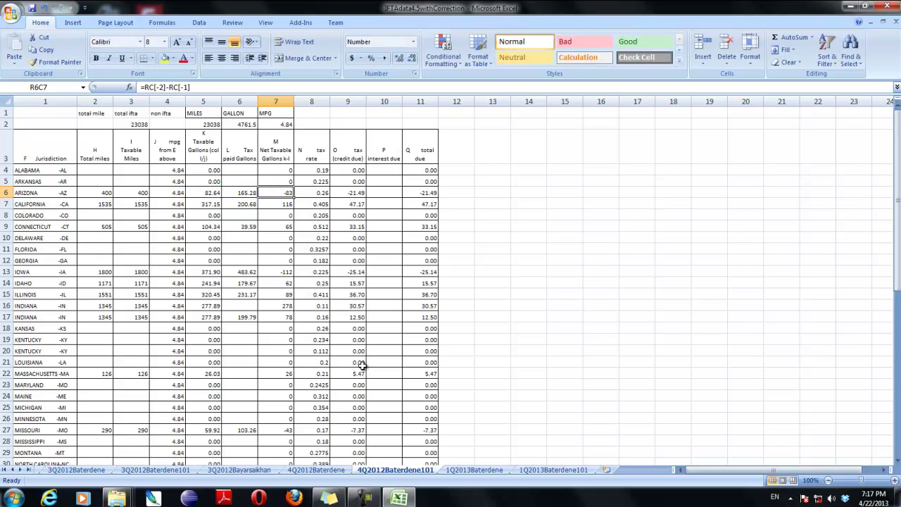
- In the first-quarter 2013 tax sheet, enter the formula =RC[-2]-RC[-1] in California's Net Taxable Gallons cell, R7C7
{"action": "left_click", "coordinate": [539, 470]}
{"action": "left_click", "coordinate": [281, 180]}
{"action": "left_click", "coordinate": [289, 203]}
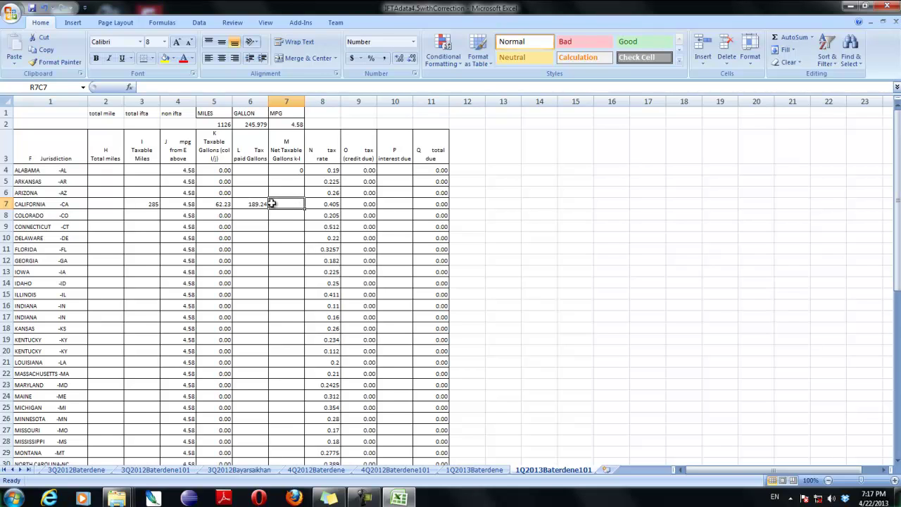
{"action": "double_click", "coordinate": [289, 204]}
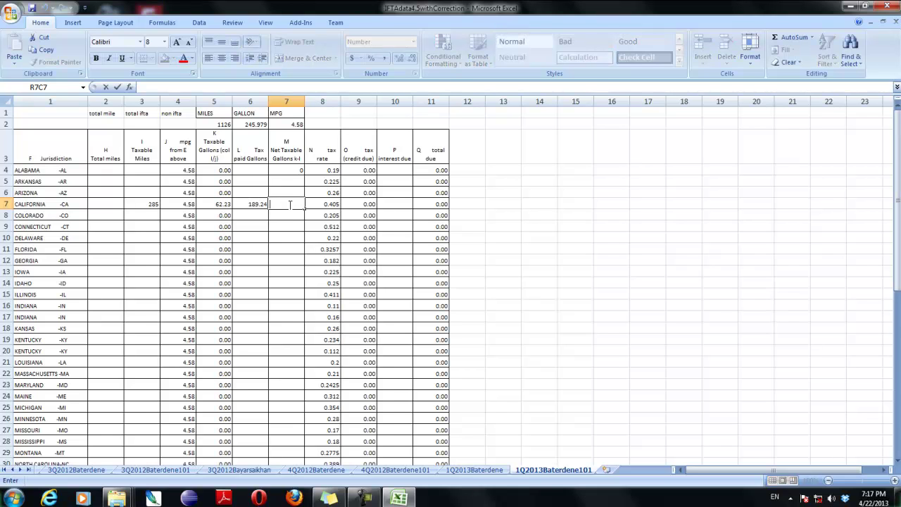
{"action": "type", "text": "="}
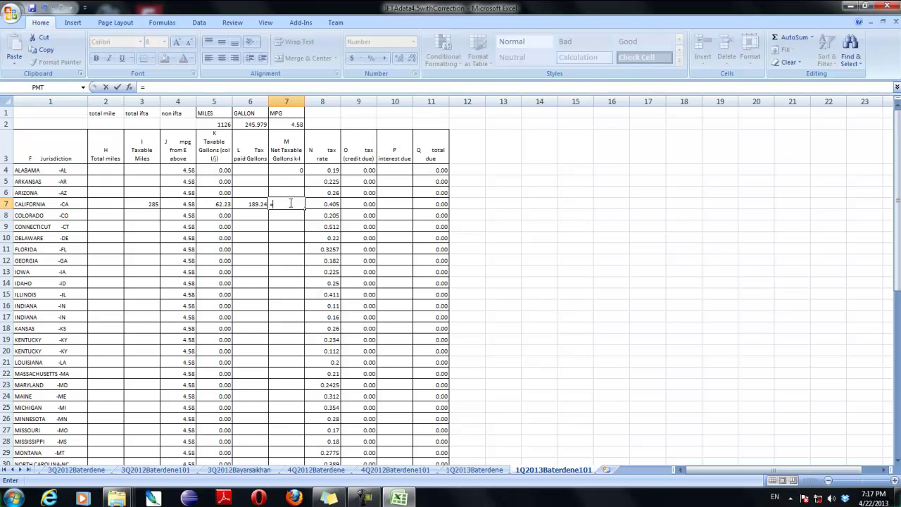
{"action": "left_click", "coordinate": [212, 203]}
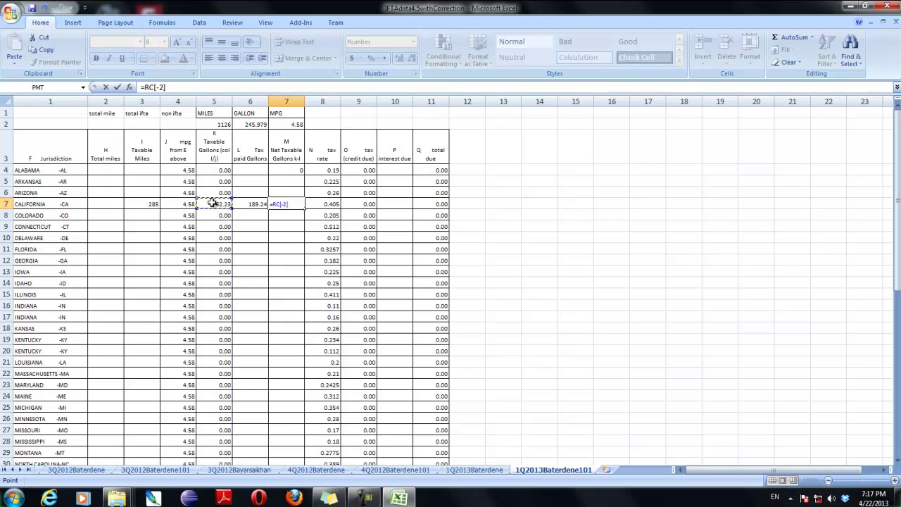
{"action": "type", "text": "-"}
{"action": "left_click", "coordinate": [254, 203]}
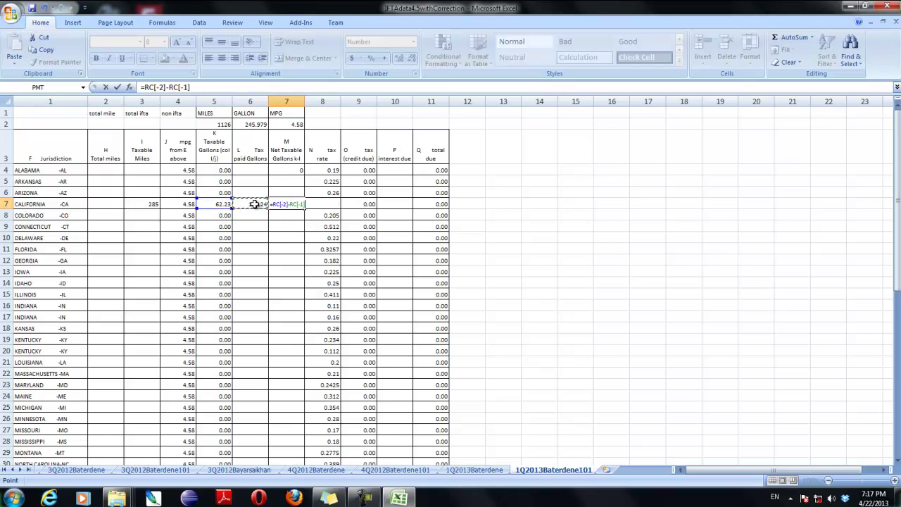
{"action": "key", "text": "Return"}
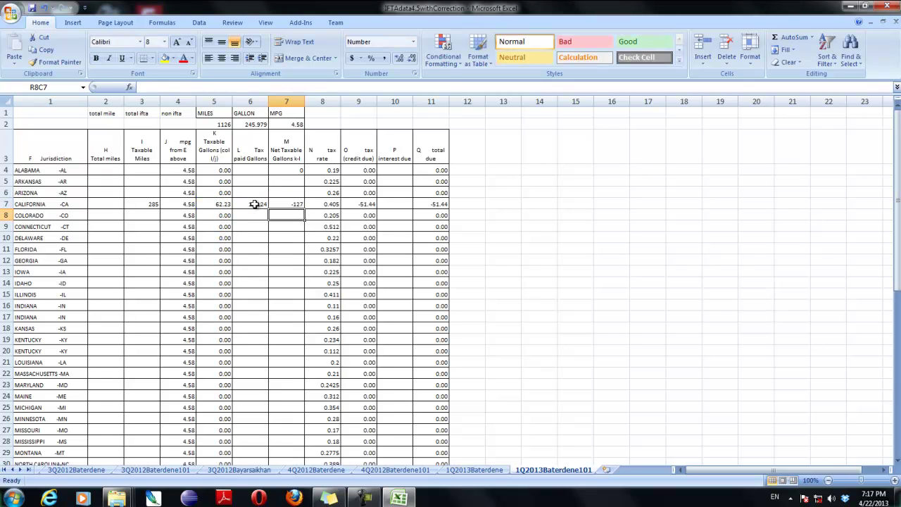
- Review California's row from Taxable Gallons through the tax rate and credit due formula to the total due formula in R7C11
{"action": "left_click", "coordinate": [254, 203]}
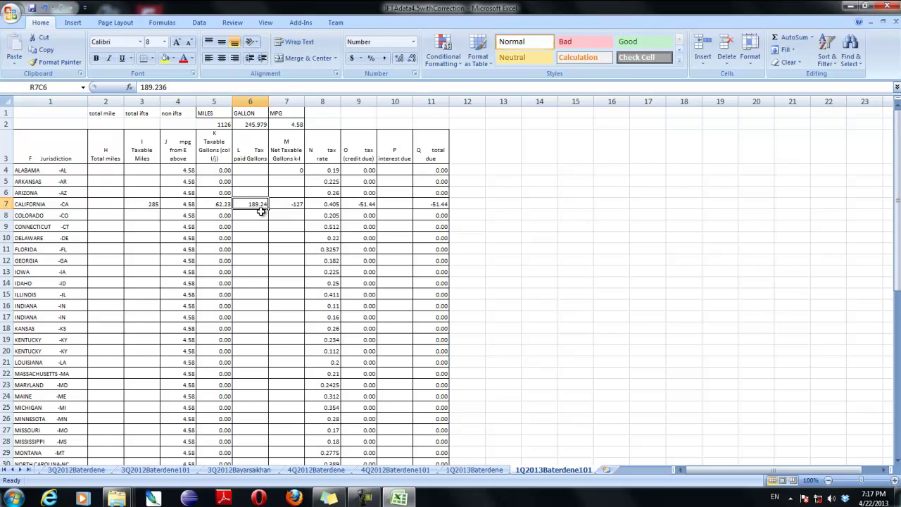
{"action": "left_click", "coordinate": [216, 203]}
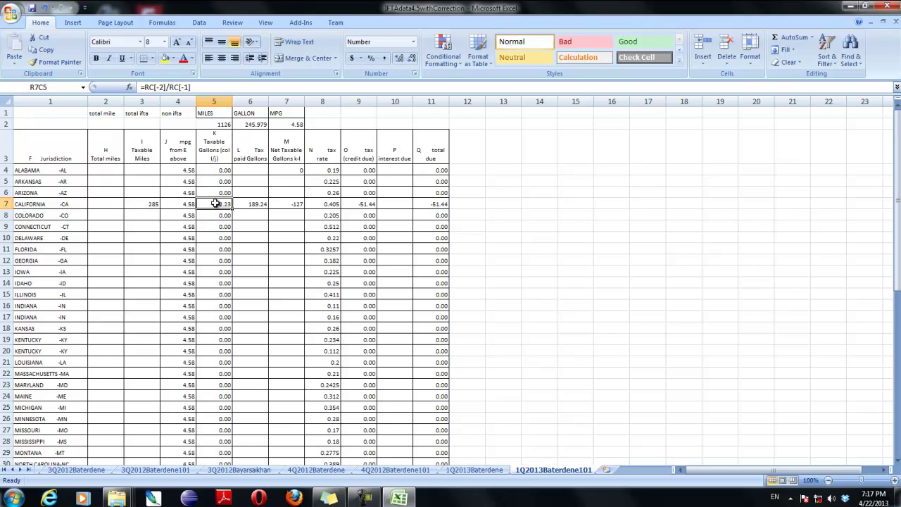
{"action": "left_click", "coordinate": [253, 204]}
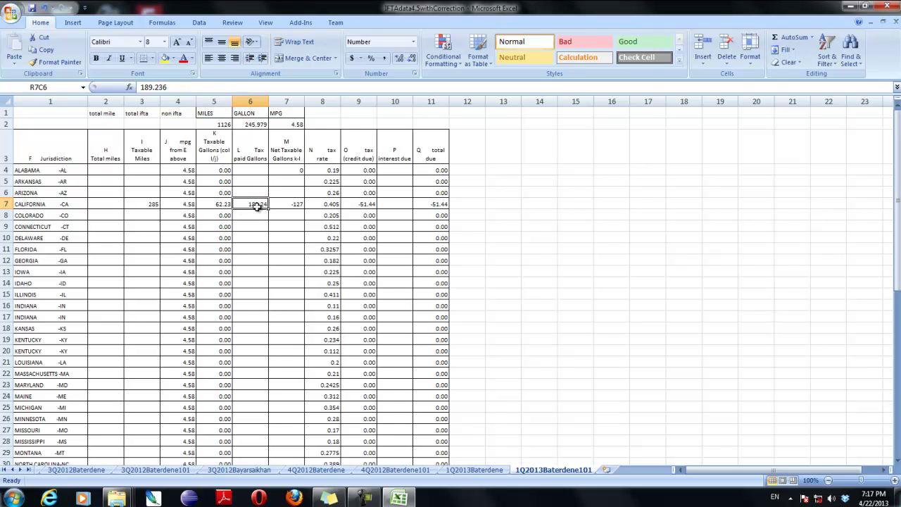
{"action": "left_click", "coordinate": [291, 204]}
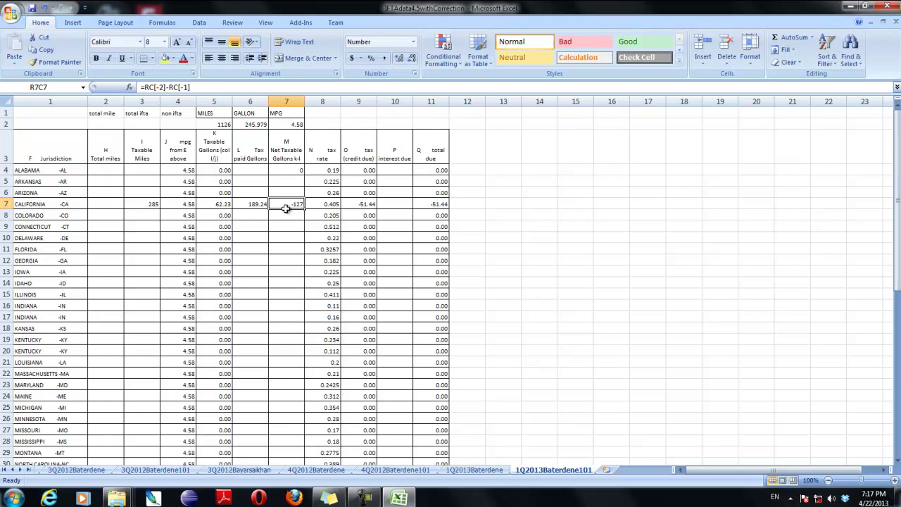
{"action": "left_click", "coordinate": [320, 205]}
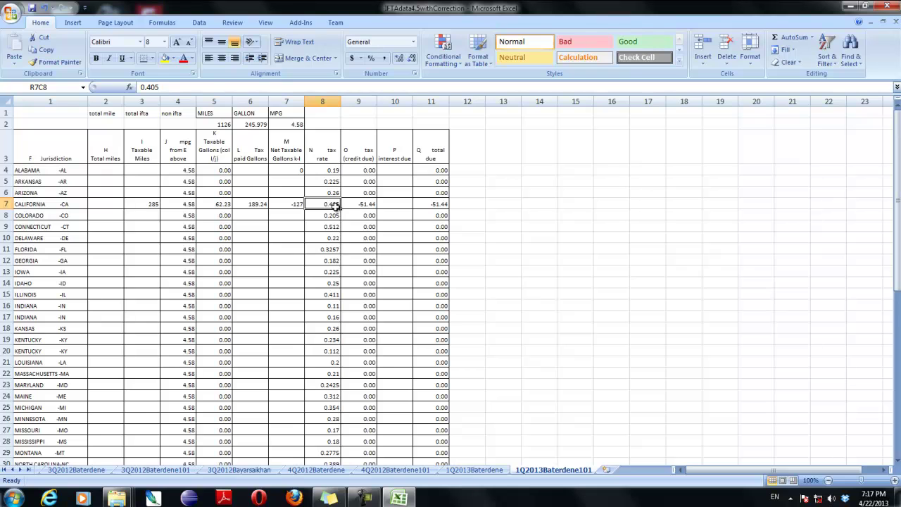
{"action": "left_click", "coordinate": [359, 205]}
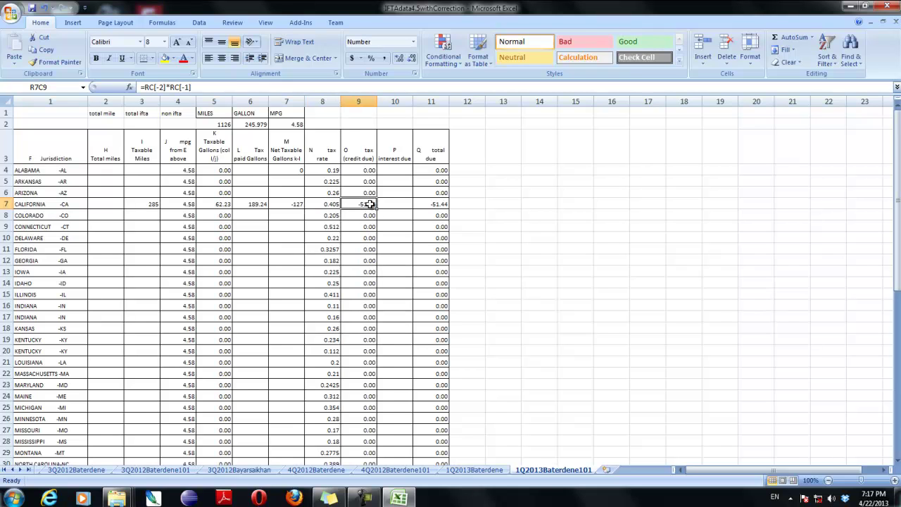
{"action": "left_click", "coordinate": [329, 204]}
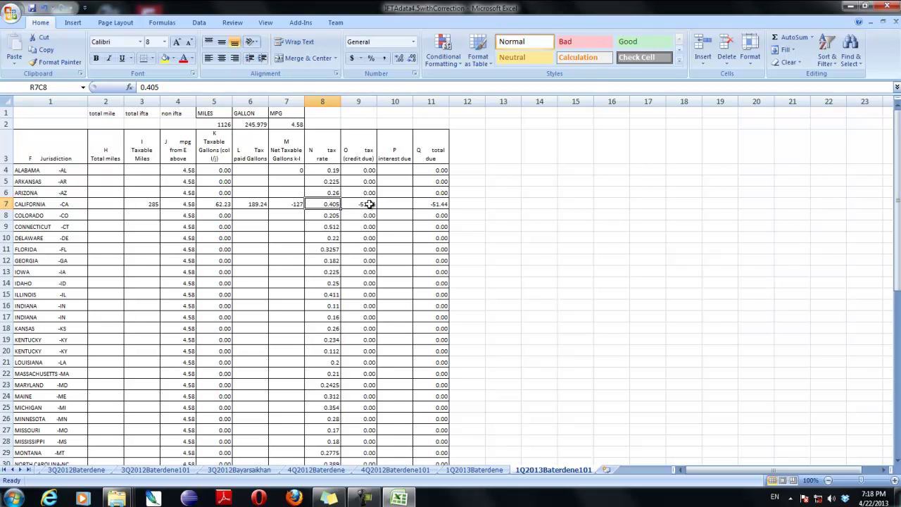
{"action": "left_click", "coordinate": [366, 204]}
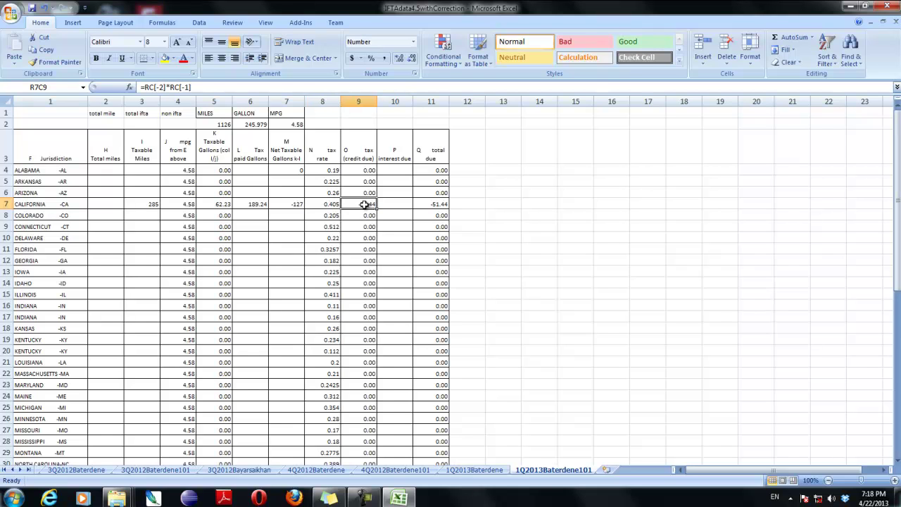
{"action": "left_click", "coordinate": [422, 202]}
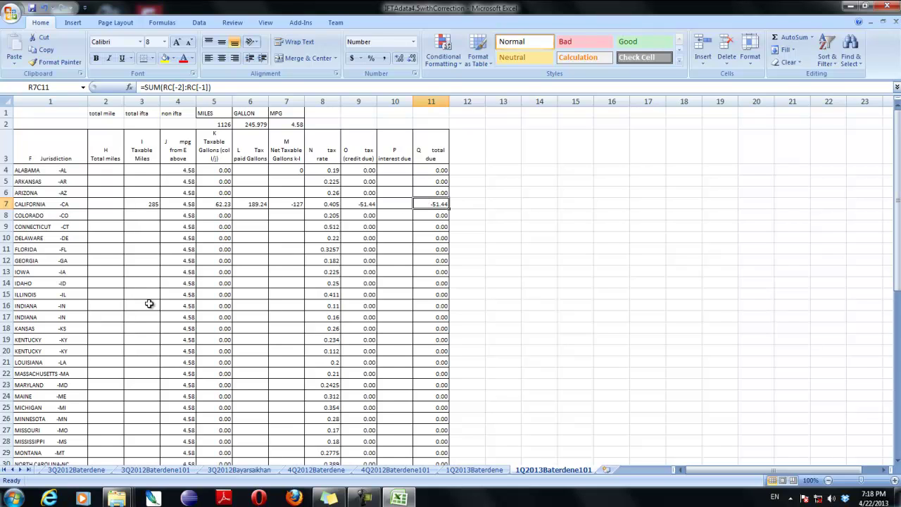
- Compare California's Taxable Gallons and Tax paid Gallons with its Net Taxable Gallons formula, and select Alabama's Net Taxable Gallons cell, R4C7
{"action": "left_click", "coordinate": [295, 203]}
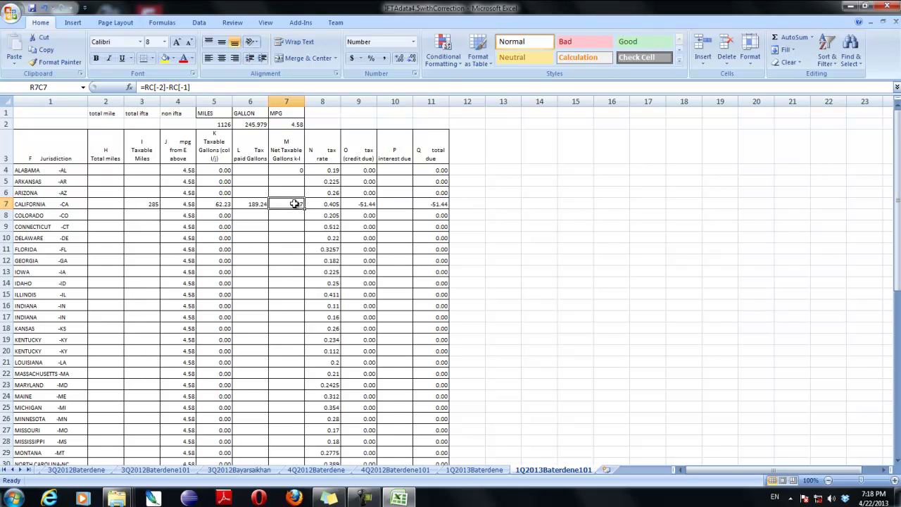
{"action": "left_click", "coordinate": [221, 204]}
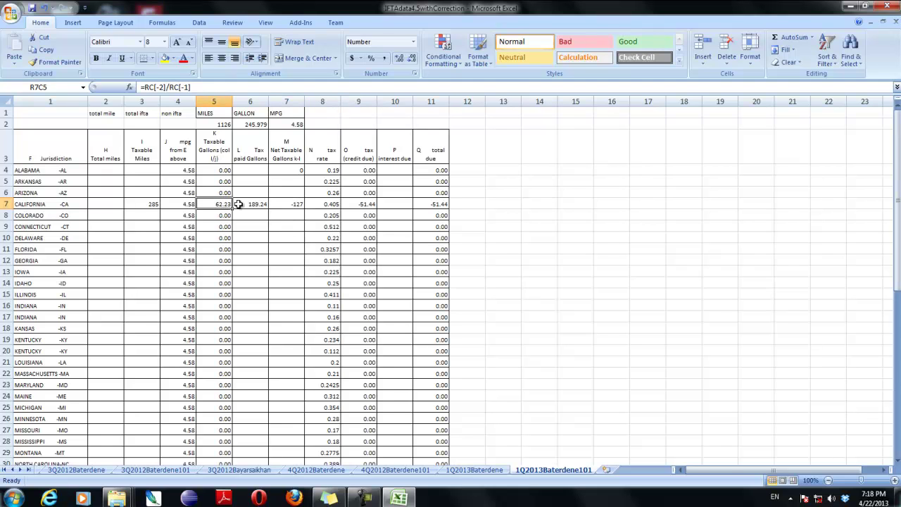
{"action": "left_click", "coordinate": [250, 203]}
{"action": "left_click", "coordinate": [219, 203]}
{"action": "left_click", "coordinate": [252, 204]}
{"action": "left_click", "coordinate": [217, 205]}
{"action": "left_click", "coordinate": [254, 204]}
{"action": "left_click", "coordinate": [293, 205]}
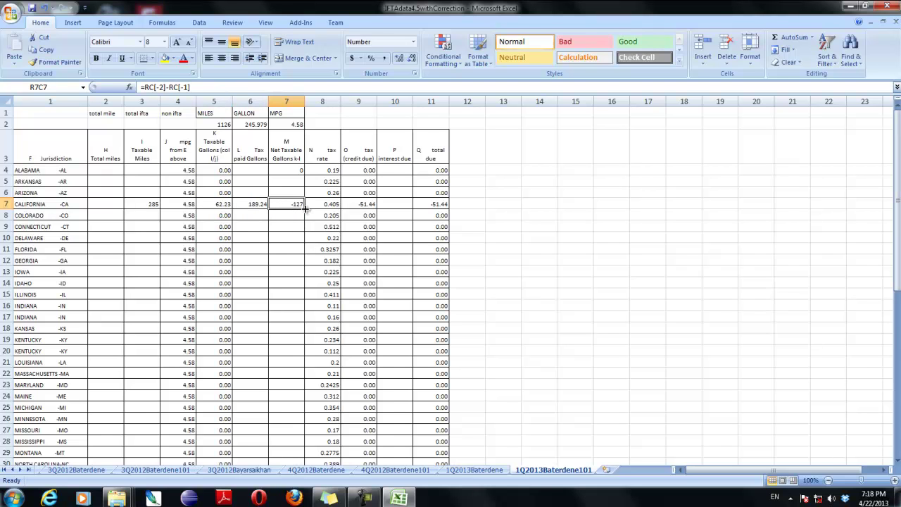
{"action": "left_click_drag", "start_coordinate": [304, 207], "coordinate": [299, 174]}
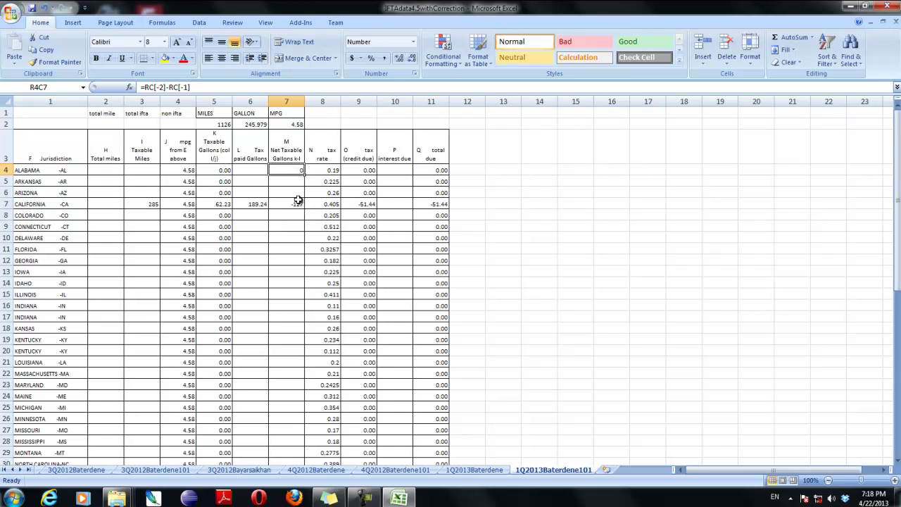
- Copy California's Net Taxable Gallons formula from R7C7 down through the Wyoming row, R54C7
{"action": "key", "text": "ctrl+z"}
{"action": "key", "text": "Down"}
{"action": "key", "text": "Down"}
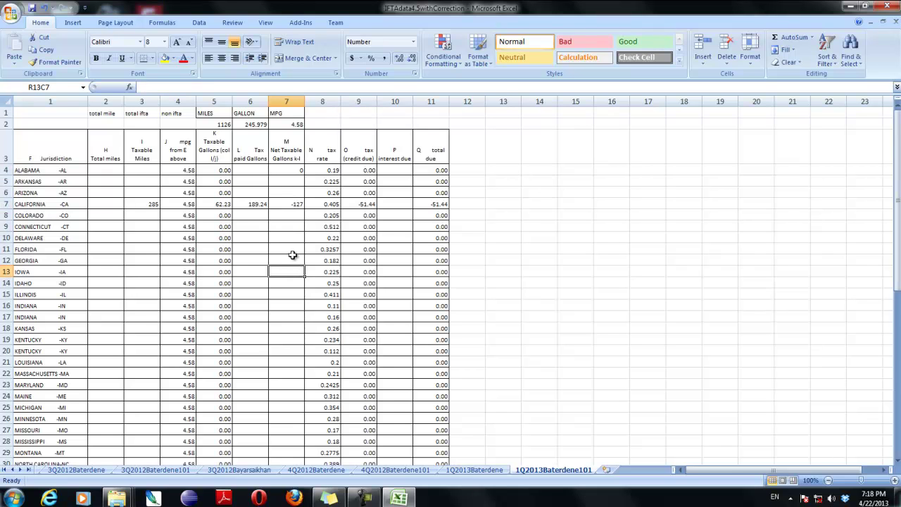
{"action": "left_click", "coordinate": [302, 204]}
{"action": "left_click_drag", "start_coordinate": [307, 210], "coordinate": [304, 442]}
{"action": "scroll", "coordinate": [282, 346], "scroll_direction": "up", "scroll_amount": 8}
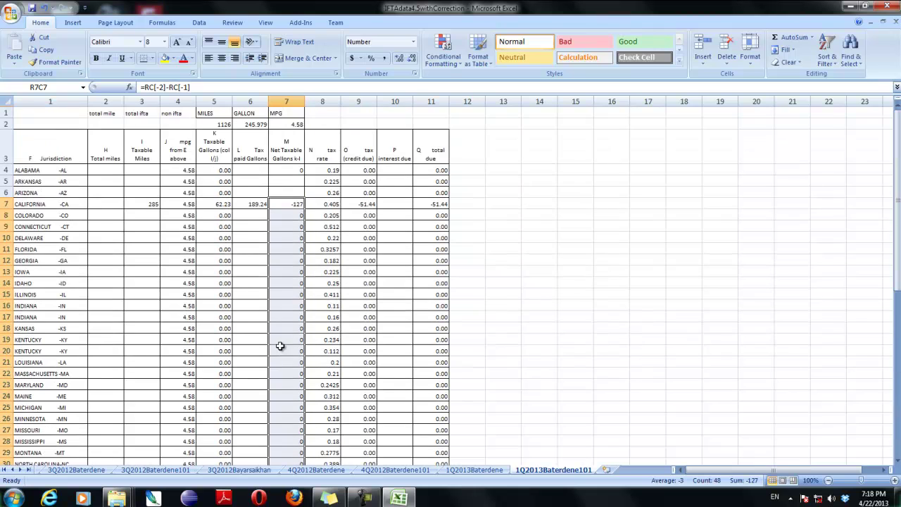
{"action": "left_click", "coordinate": [288, 216]}
{"action": "left_click", "coordinate": [292, 237]}
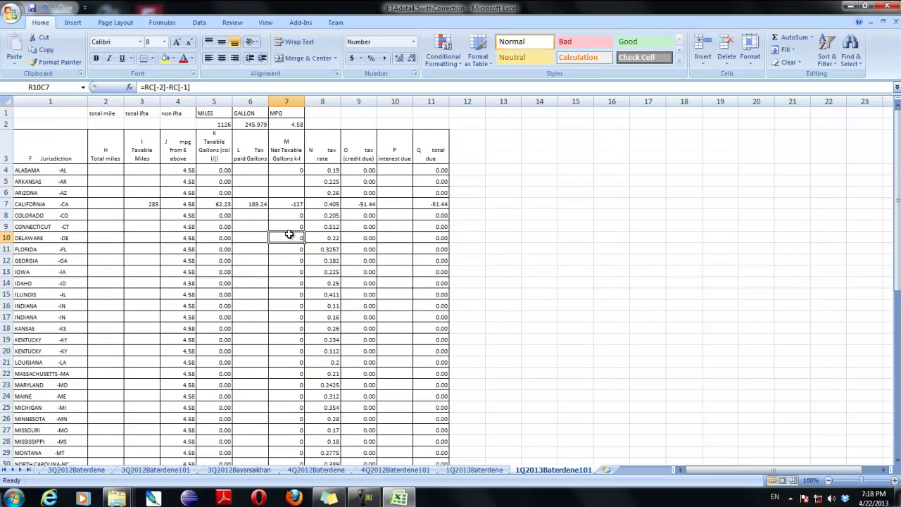
- Enter 45 as Delaware's Taxable Miles in R10C3 and 10 as its Tax paid Gallons in R10C6
{"action": "left_click", "coordinate": [149, 240]}
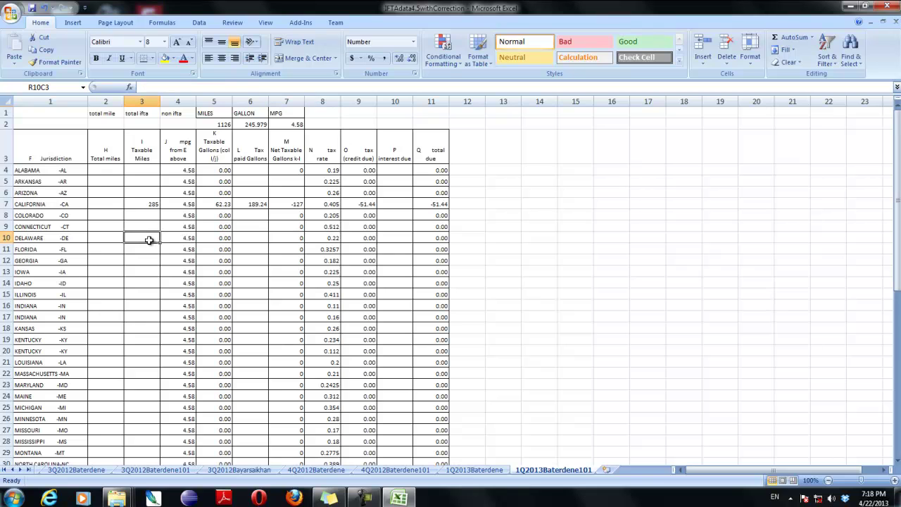
{"action": "type", "text": "45"}
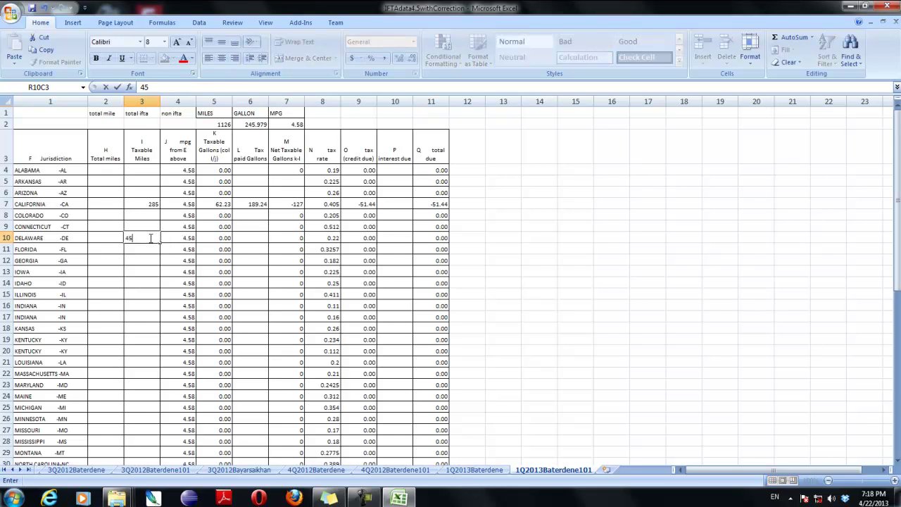
{"action": "key", "text": "Return"}
{"action": "left_click", "coordinate": [253, 238]}
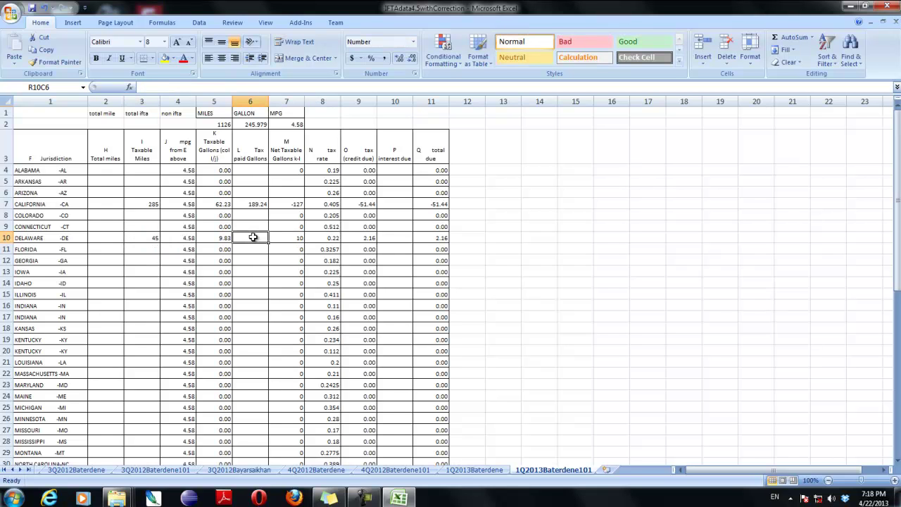
{"action": "type", "text": "10"}
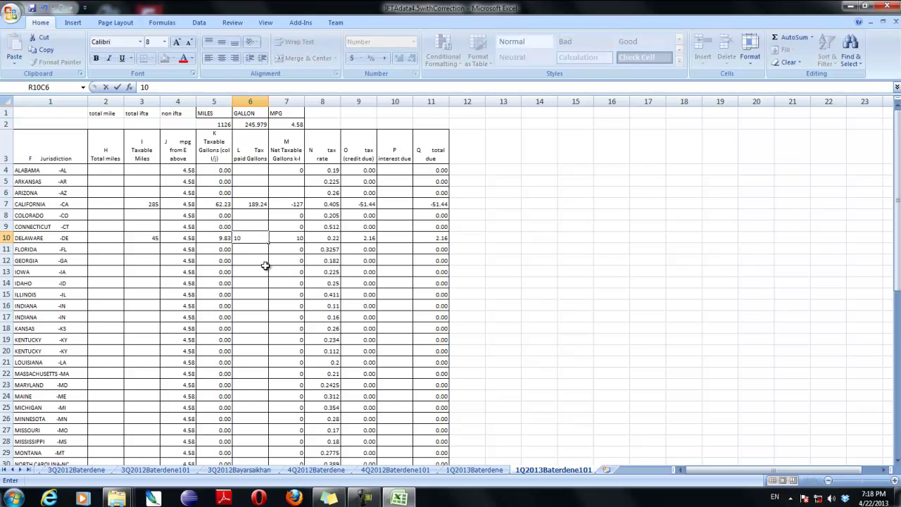
{"action": "key", "text": "Return"}
- Check Delaware's Net Taxable Gallons formula against its Taxable Gallons and Tax paid Gallons cells
{"action": "left_click", "coordinate": [299, 237]}
{"action": "left_click", "coordinate": [257, 236]}
{"action": "left_click", "coordinate": [284, 237]}
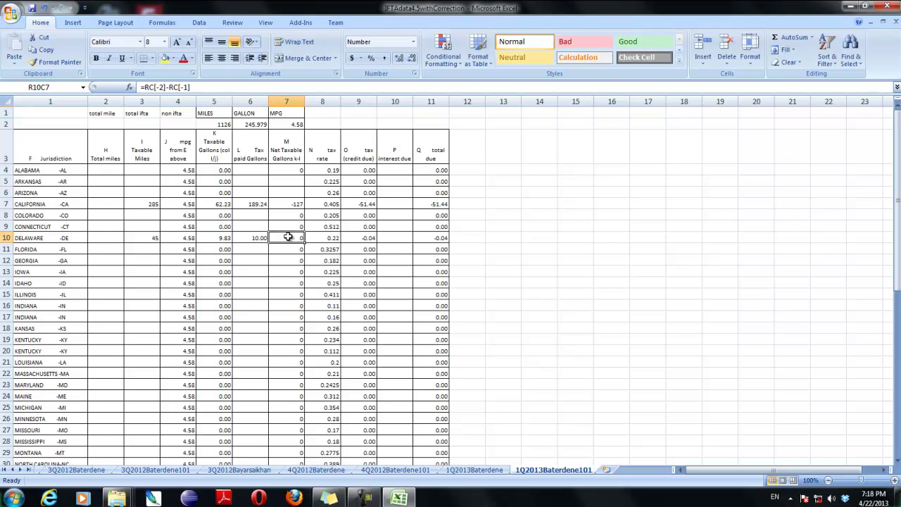
{"action": "double_click", "coordinate": [288, 238]}
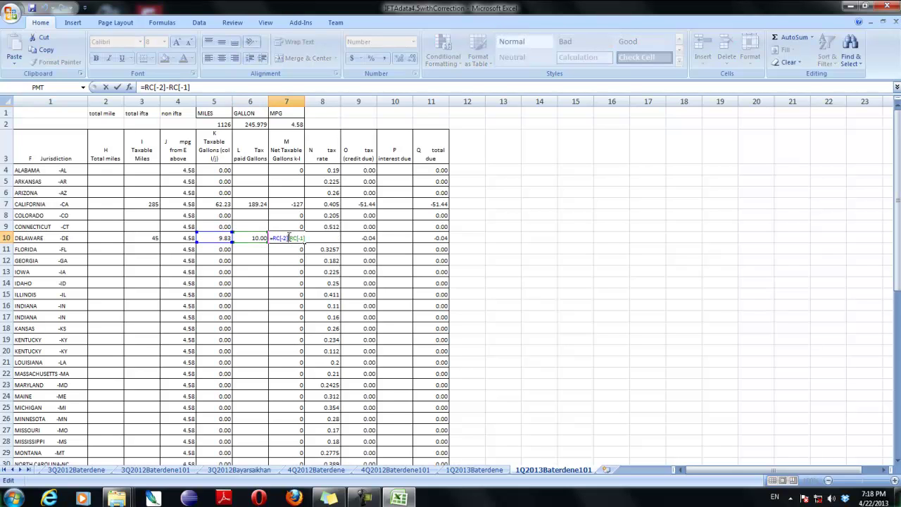
{"action": "key", "text": "Escape"}
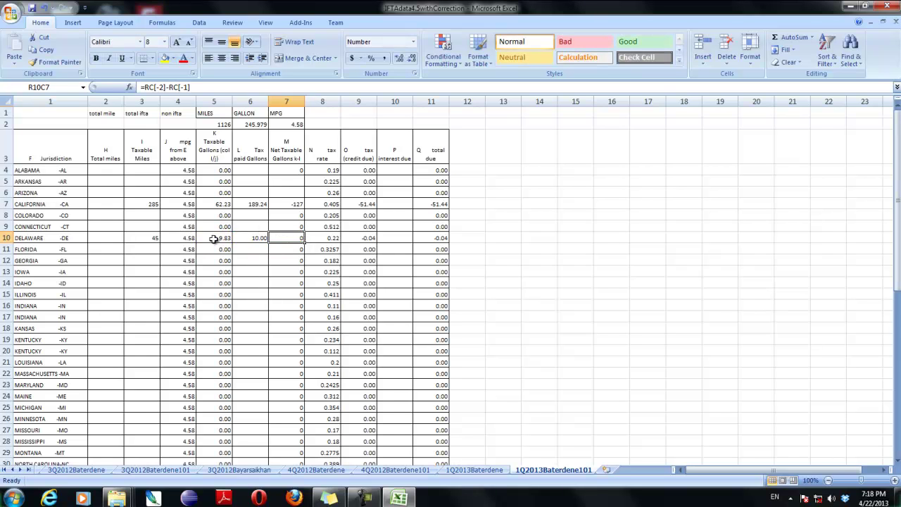
{"action": "left_click", "coordinate": [258, 237]}
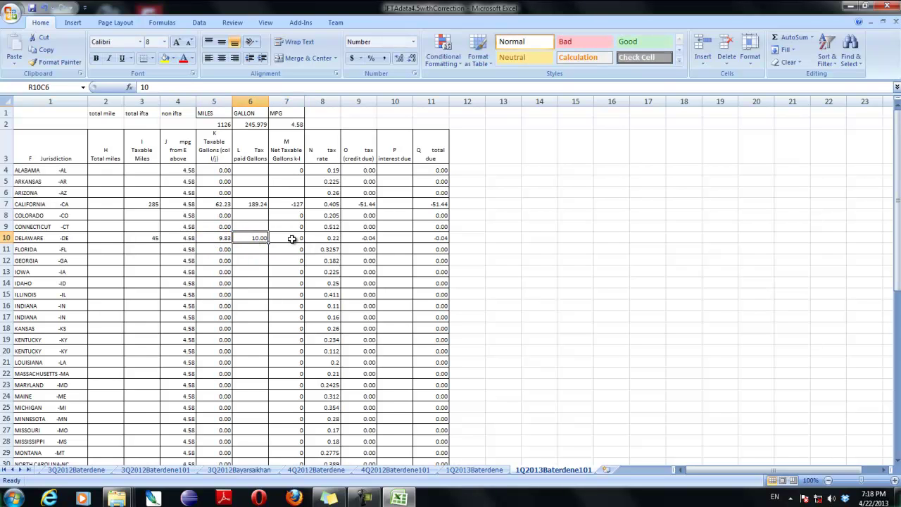
{"action": "left_click", "coordinate": [291, 239]}
{"action": "left_click", "coordinate": [227, 238]}
{"action": "left_click", "coordinate": [300, 238]}
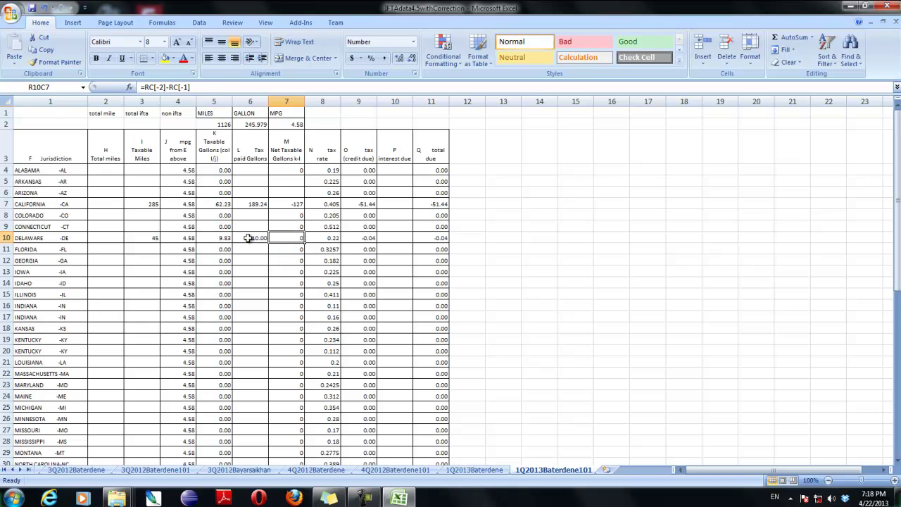
- Set Delaware's Tax paid Gallons in R10C6 to 110
{"action": "double_click", "coordinate": [254, 238]}
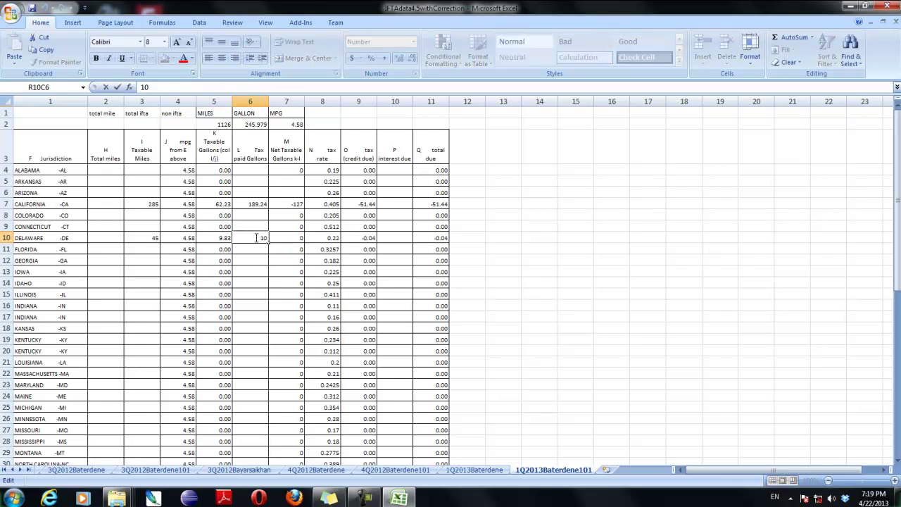
{"action": "type", "text": "1"}
{"action": "key", "text": "Return"}
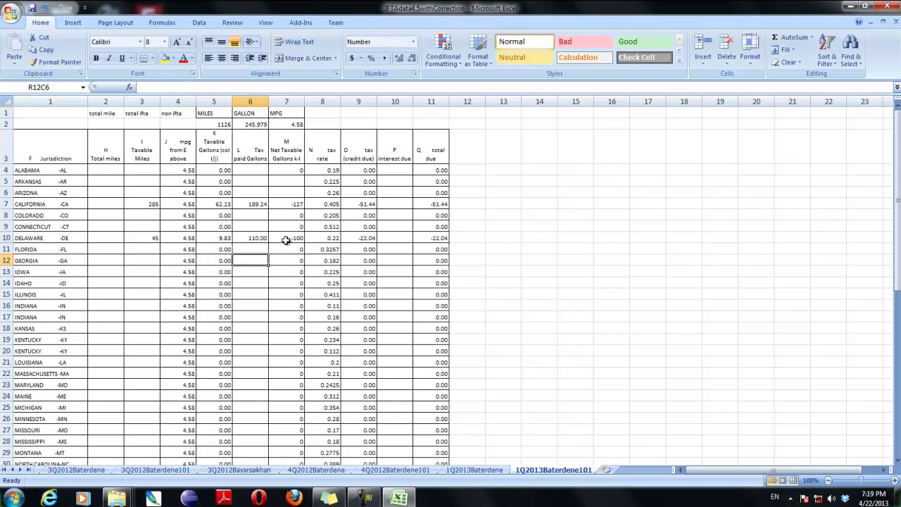
{"action": "left_click", "coordinate": [287, 240]}
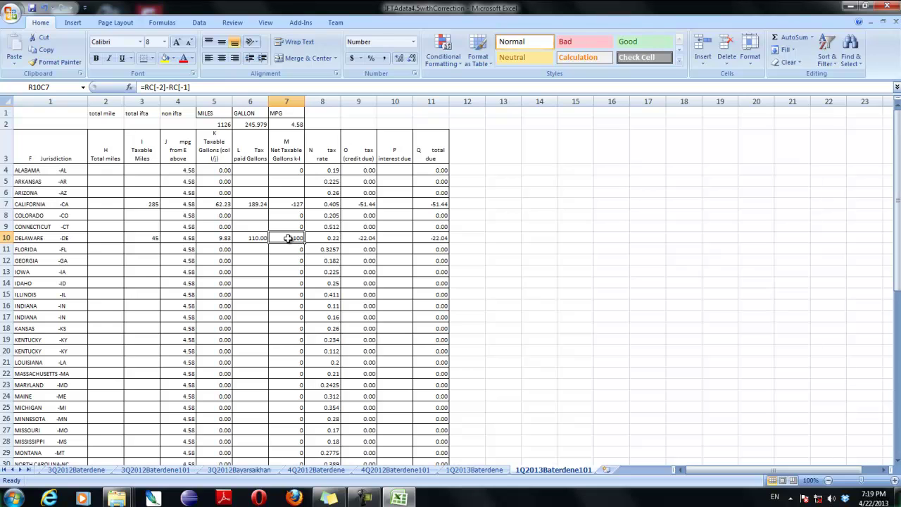
{"action": "key", "text": "Delete"}
{"action": "left_click", "coordinate": [252, 236]}
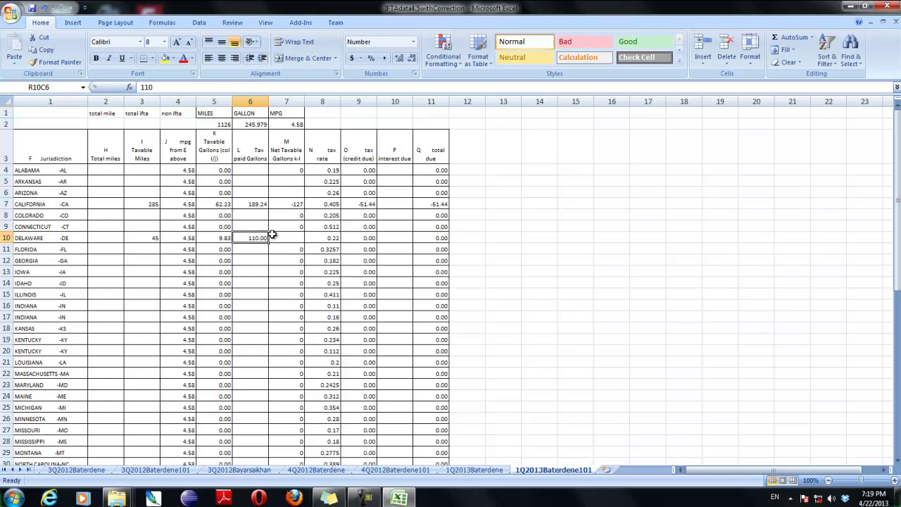
{"action": "key", "text": "ctrl+z"}
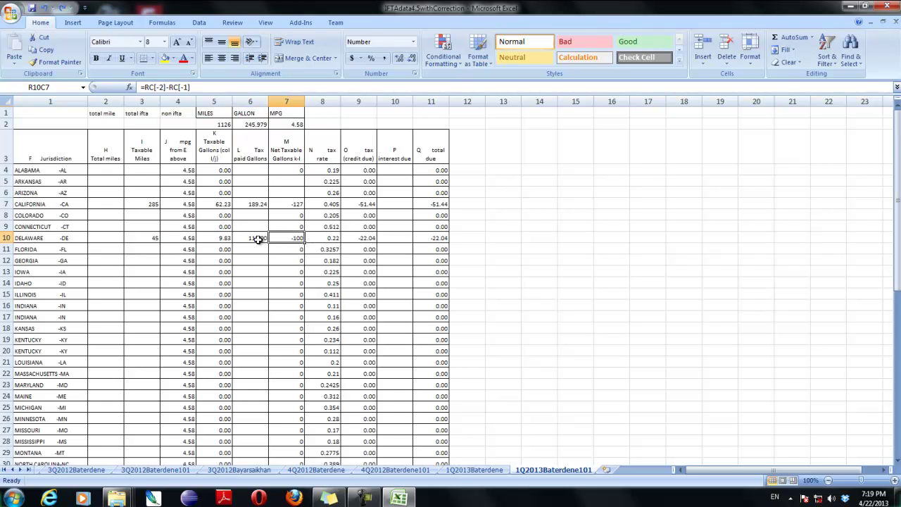
- Clear Delaware's Tax paid Gallons and Taxable Gallons cells, R10C6 and R10C5, and save the workbook
{"action": "left_click", "coordinate": [257, 239]}
{"action": "key", "text": "Delete"}
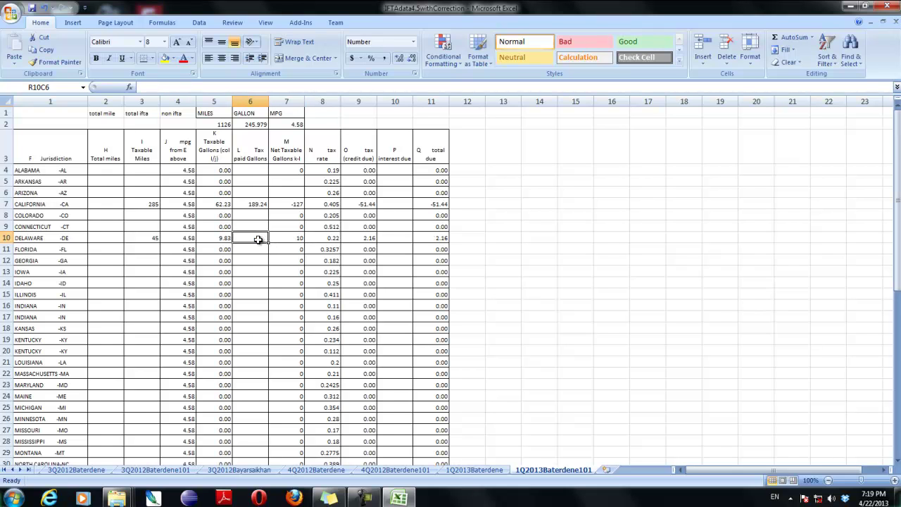
{"action": "left_click", "coordinate": [220, 238]}
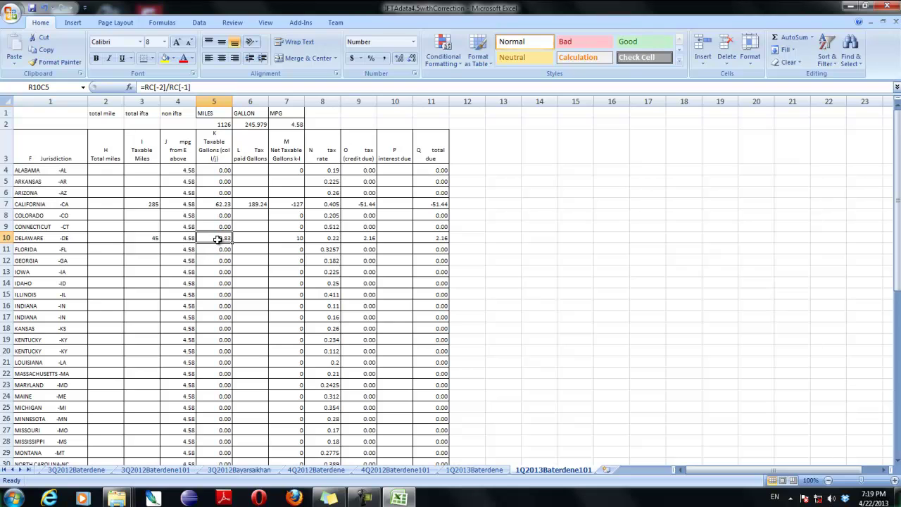
{"action": "key", "text": "Delete"}
{"action": "left_click", "coordinate": [224, 249]}
{"action": "left_click", "coordinate": [297, 204]}
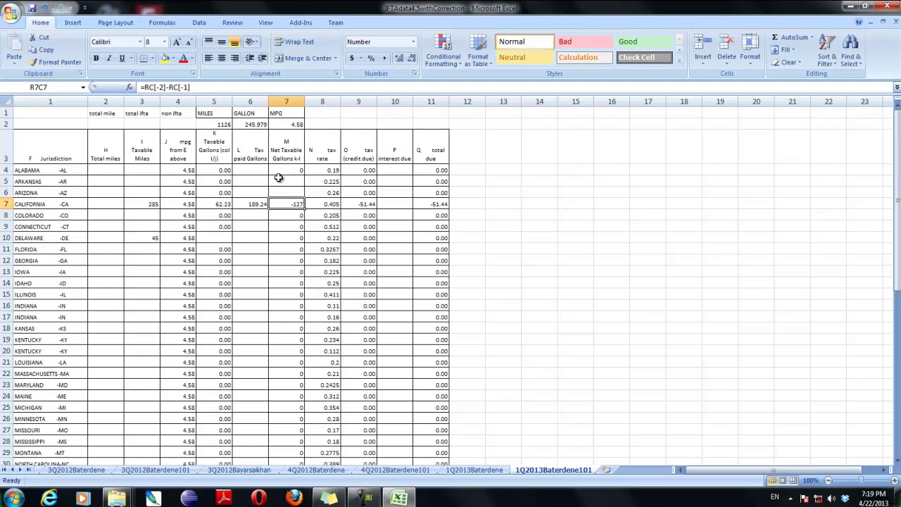
{"action": "key", "text": "ctrl+s"}
- Review the sum of the total due column in R55C11 together with the jurisdiction rows above it
{"action": "scroll", "coordinate": [286, 221], "scroll_direction": "down", "scroll_amount": 13}
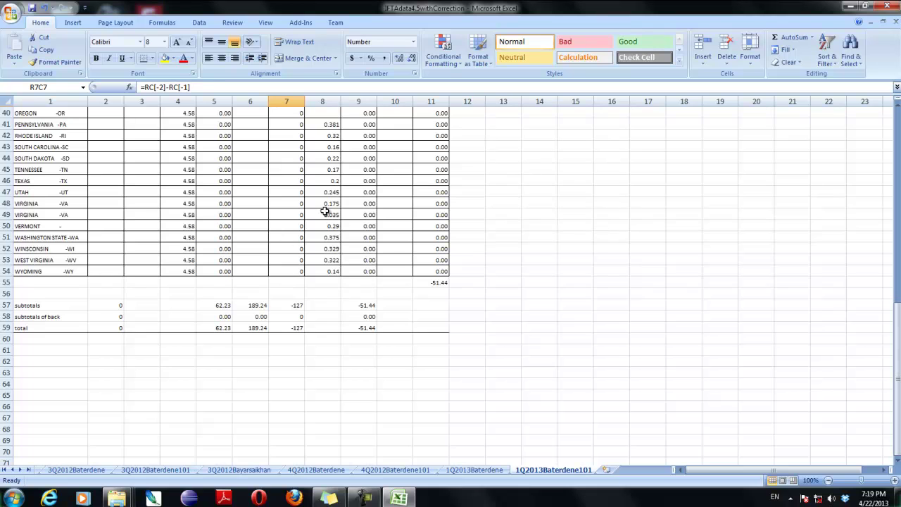
{"action": "left_click", "coordinate": [436, 282]}
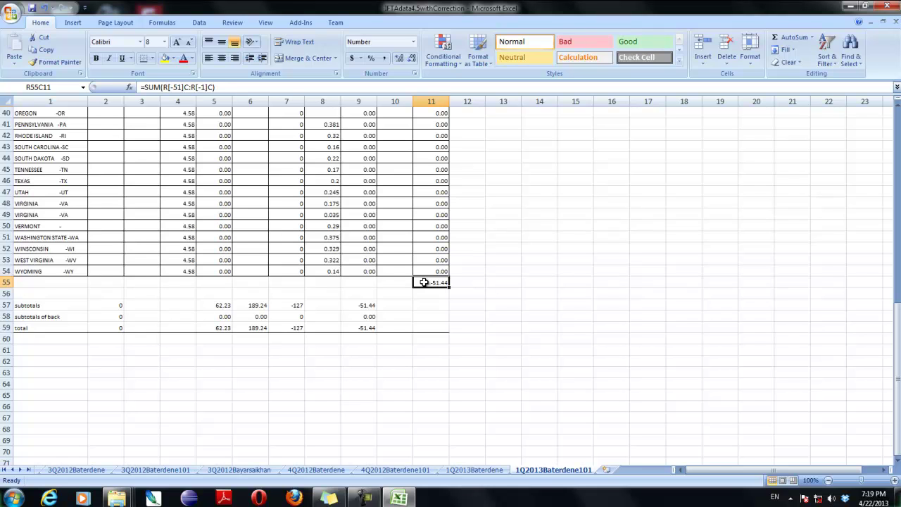
{"action": "scroll", "coordinate": [368, 237], "scroll_direction": "up", "scroll_amount": 13}
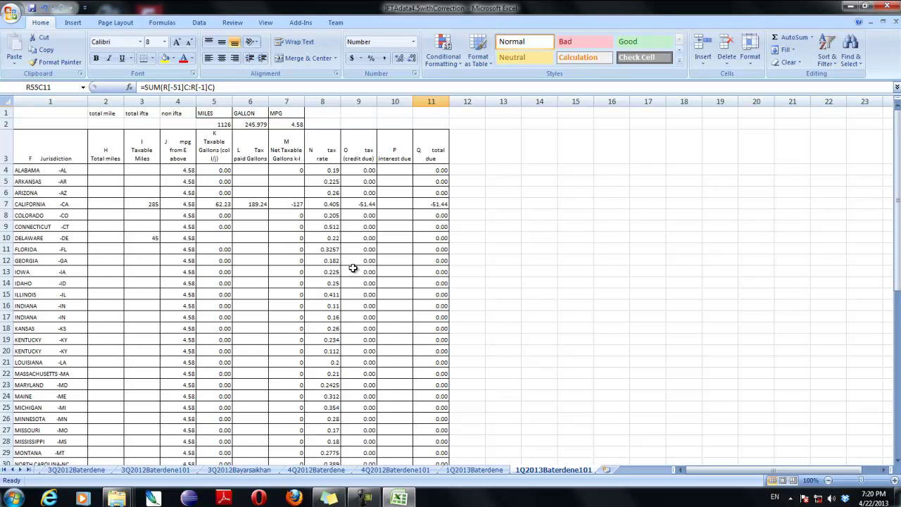
{"action": "scroll", "coordinate": [354, 282], "scroll_direction": "down", "scroll_amount": 9}
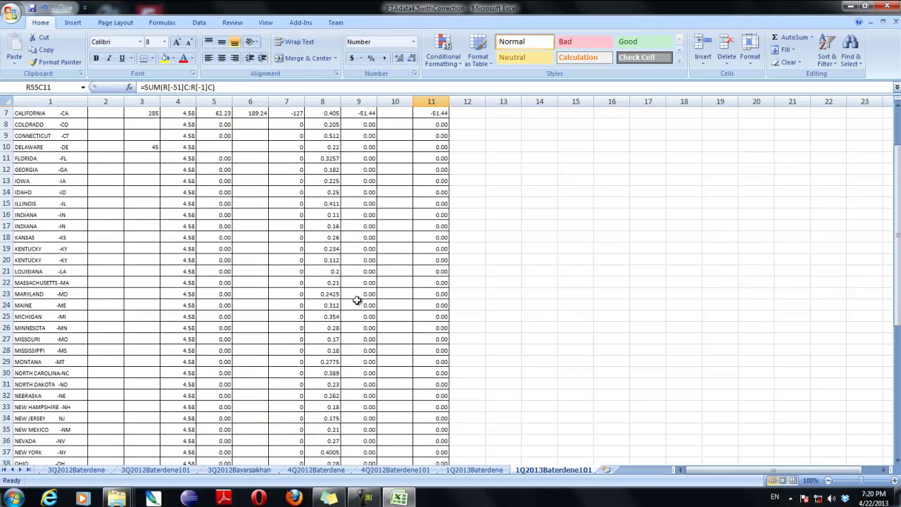
{"action": "scroll", "coordinate": [356, 307], "scroll_direction": "down", "scroll_amount": 3}
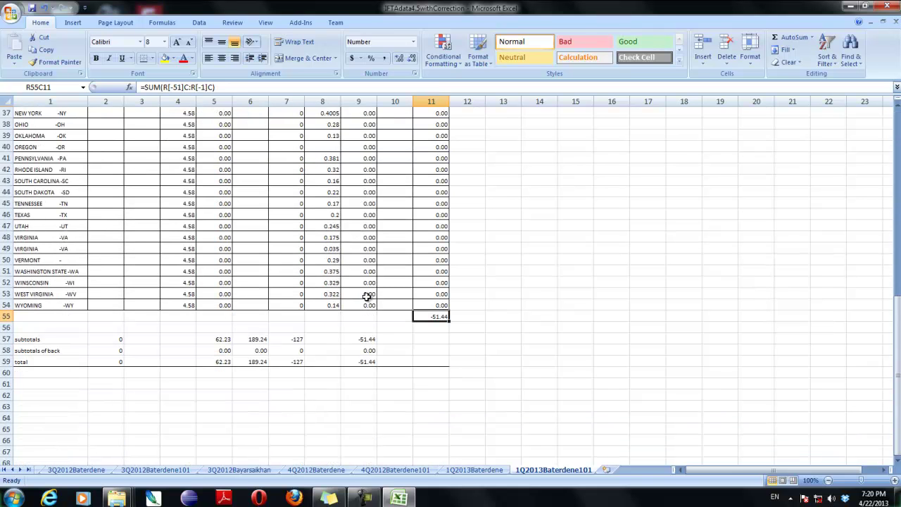
- Examine the tax paid gallons and credit due formulas in the subtotals and subtotals of back rows, and compare them with the total due sum
{"action": "left_click", "coordinate": [357, 338]}
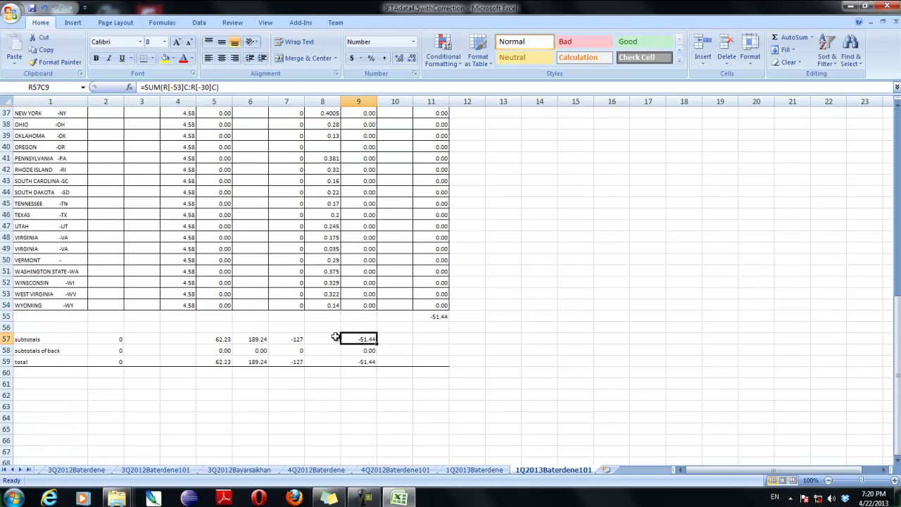
{"action": "left_click", "coordinate": [29, 340]}
{"action": "left_click", "coordinate": [32, 350]}
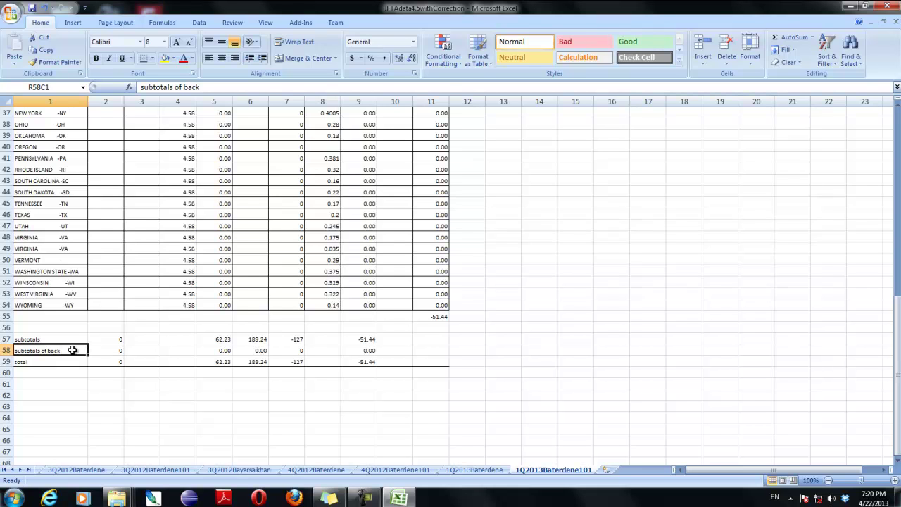
{"action": "left_click", "coordinate": [258, 351]}
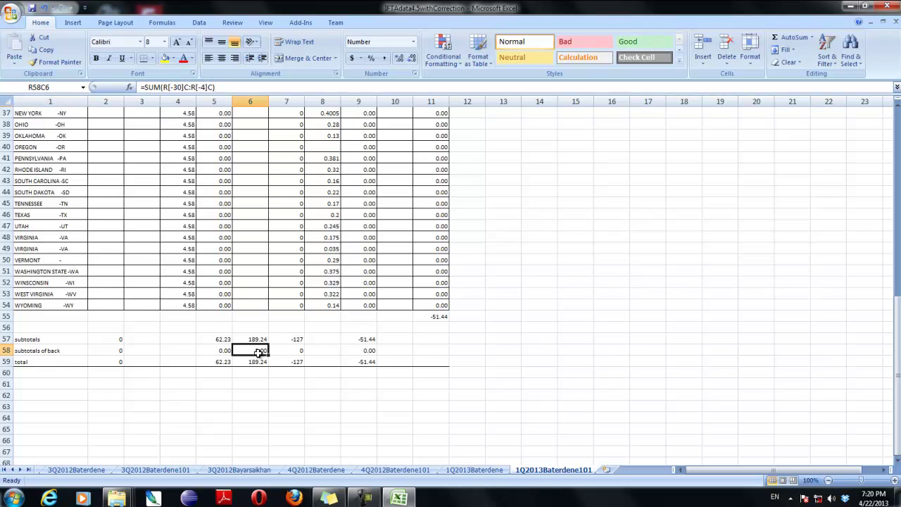
{"action": "left_click", "coordinate": [357, 351]}
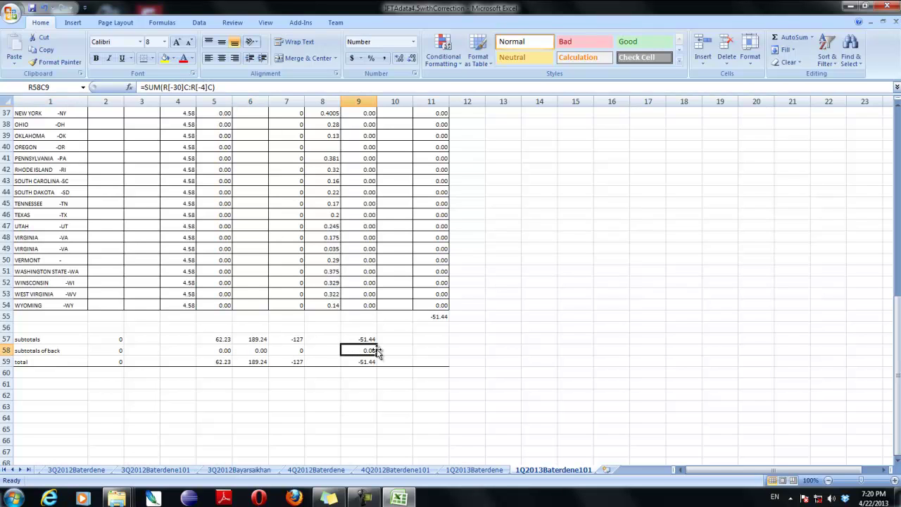
{"action": "left_click", "coordinate": [242, 349]}
{"action": "left_click", "coordinate": [258, 339]}
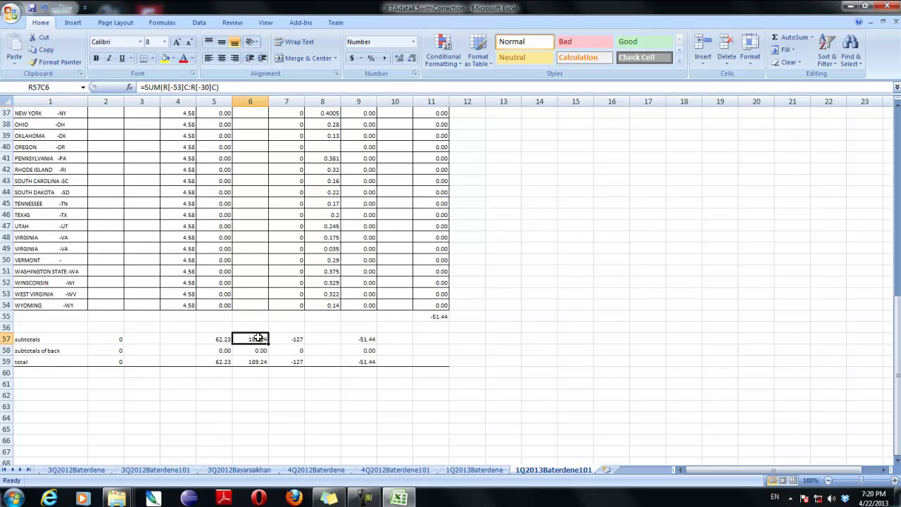
{"action": "scroll", "coordinate": [243, 349], "scroll_direction": "up", "scroll_amount": 8}
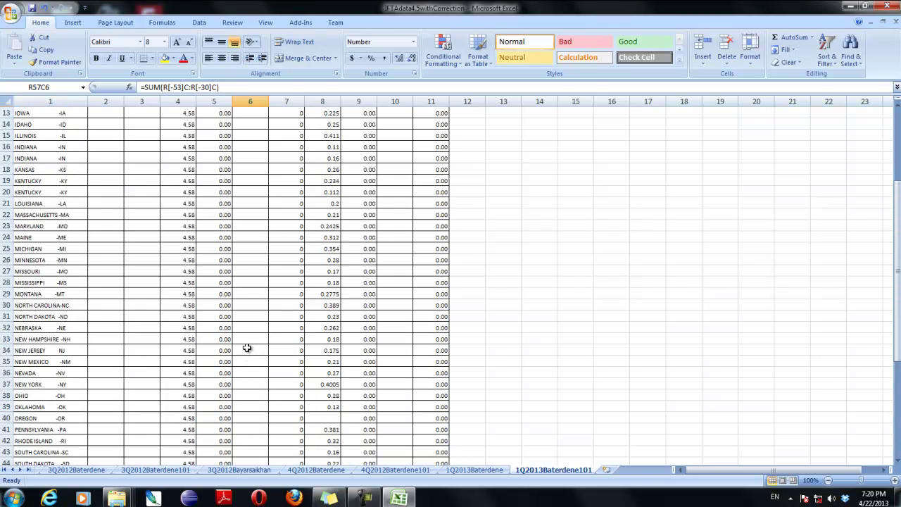
{"action": "scroll", "coordinate": [247, 350], "scroll_direction": "down", "scroll_amount": 8}
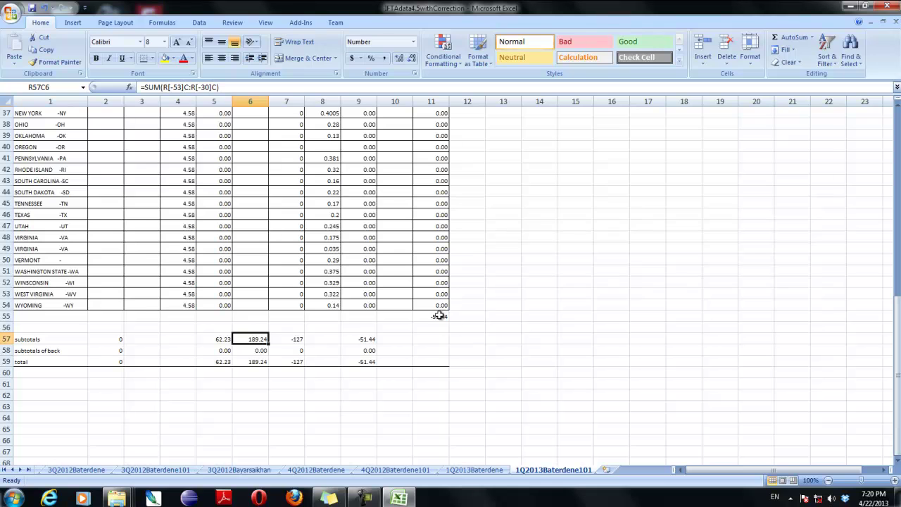
{"action": "left_click", "coordinate": [439, 316]}
{"action": "left_click", "coordinate": [367, 337]}
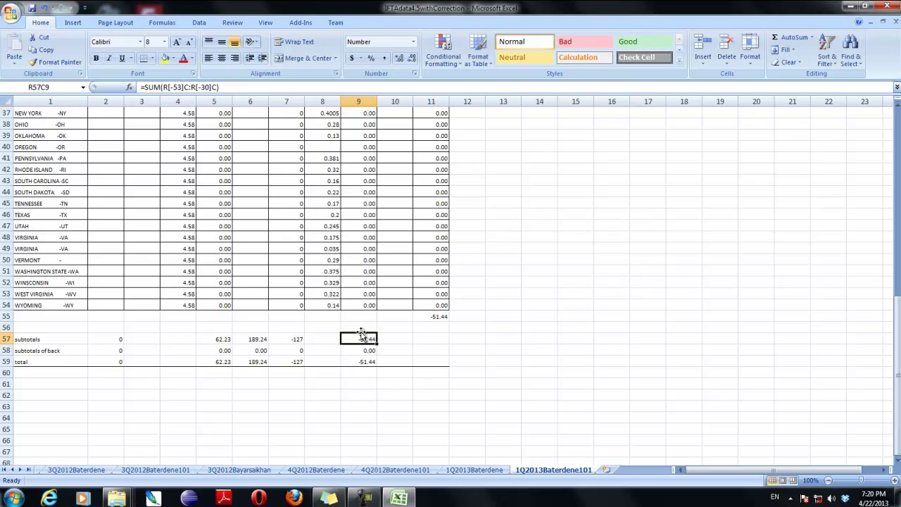
{"action": "scroll", "coordinate": [360, 328], "scroll_direction": "up", "scroll_amount": 12}
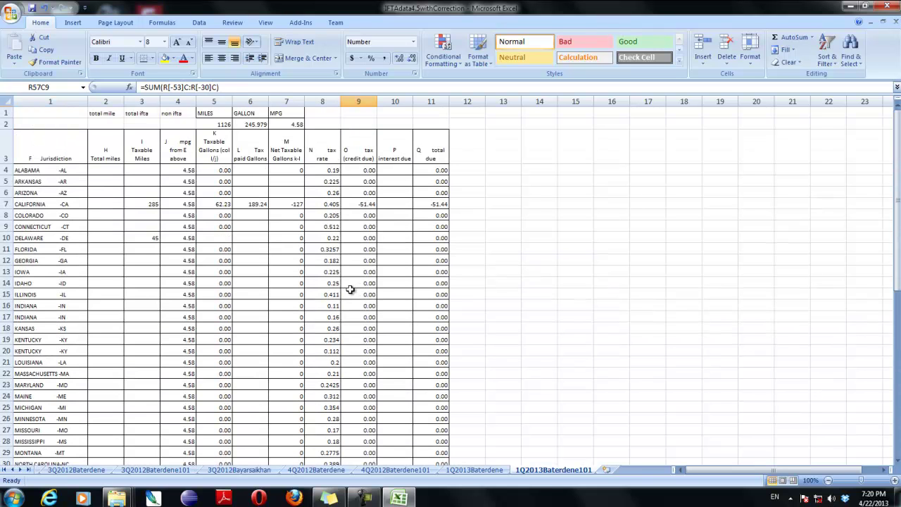
{"action": "left_click", "coordinate": [366, 499]}
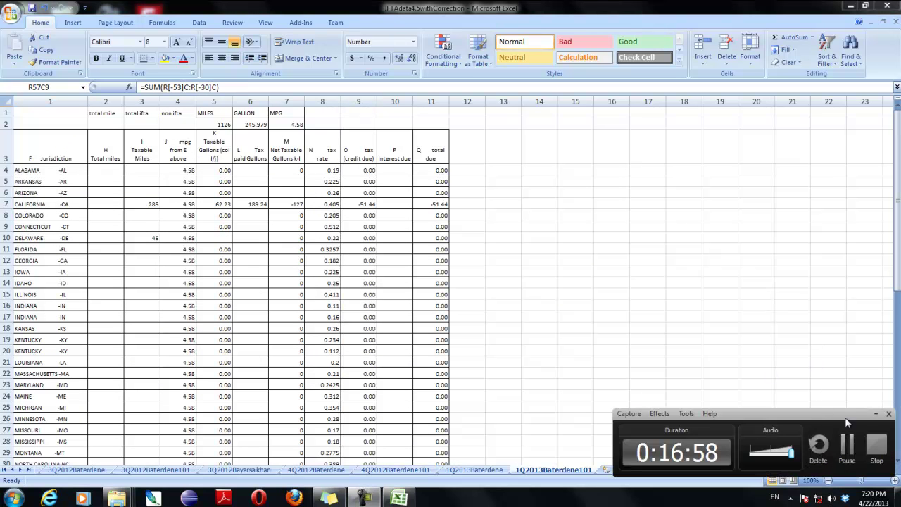